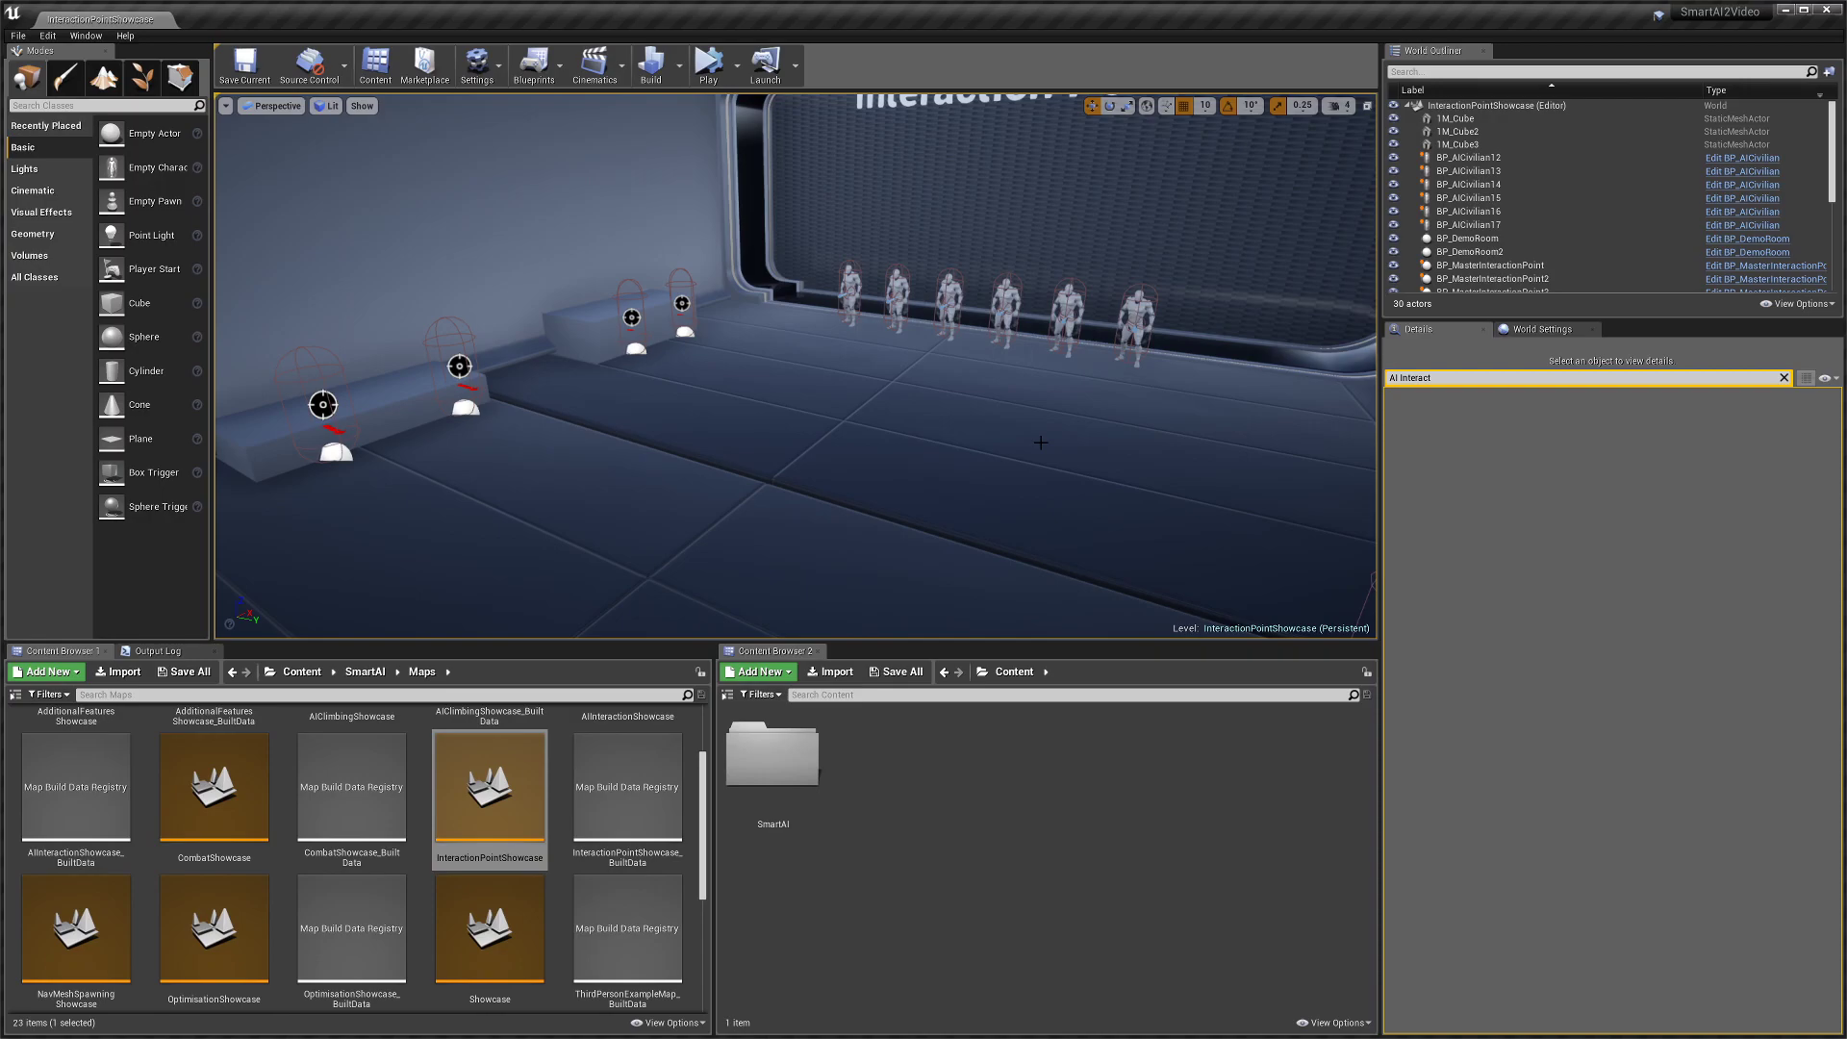
- Select the AI civilian nearest the bench corner and its BP_AIComponent to show its settings
right_drag(822, 345, 753, 291)
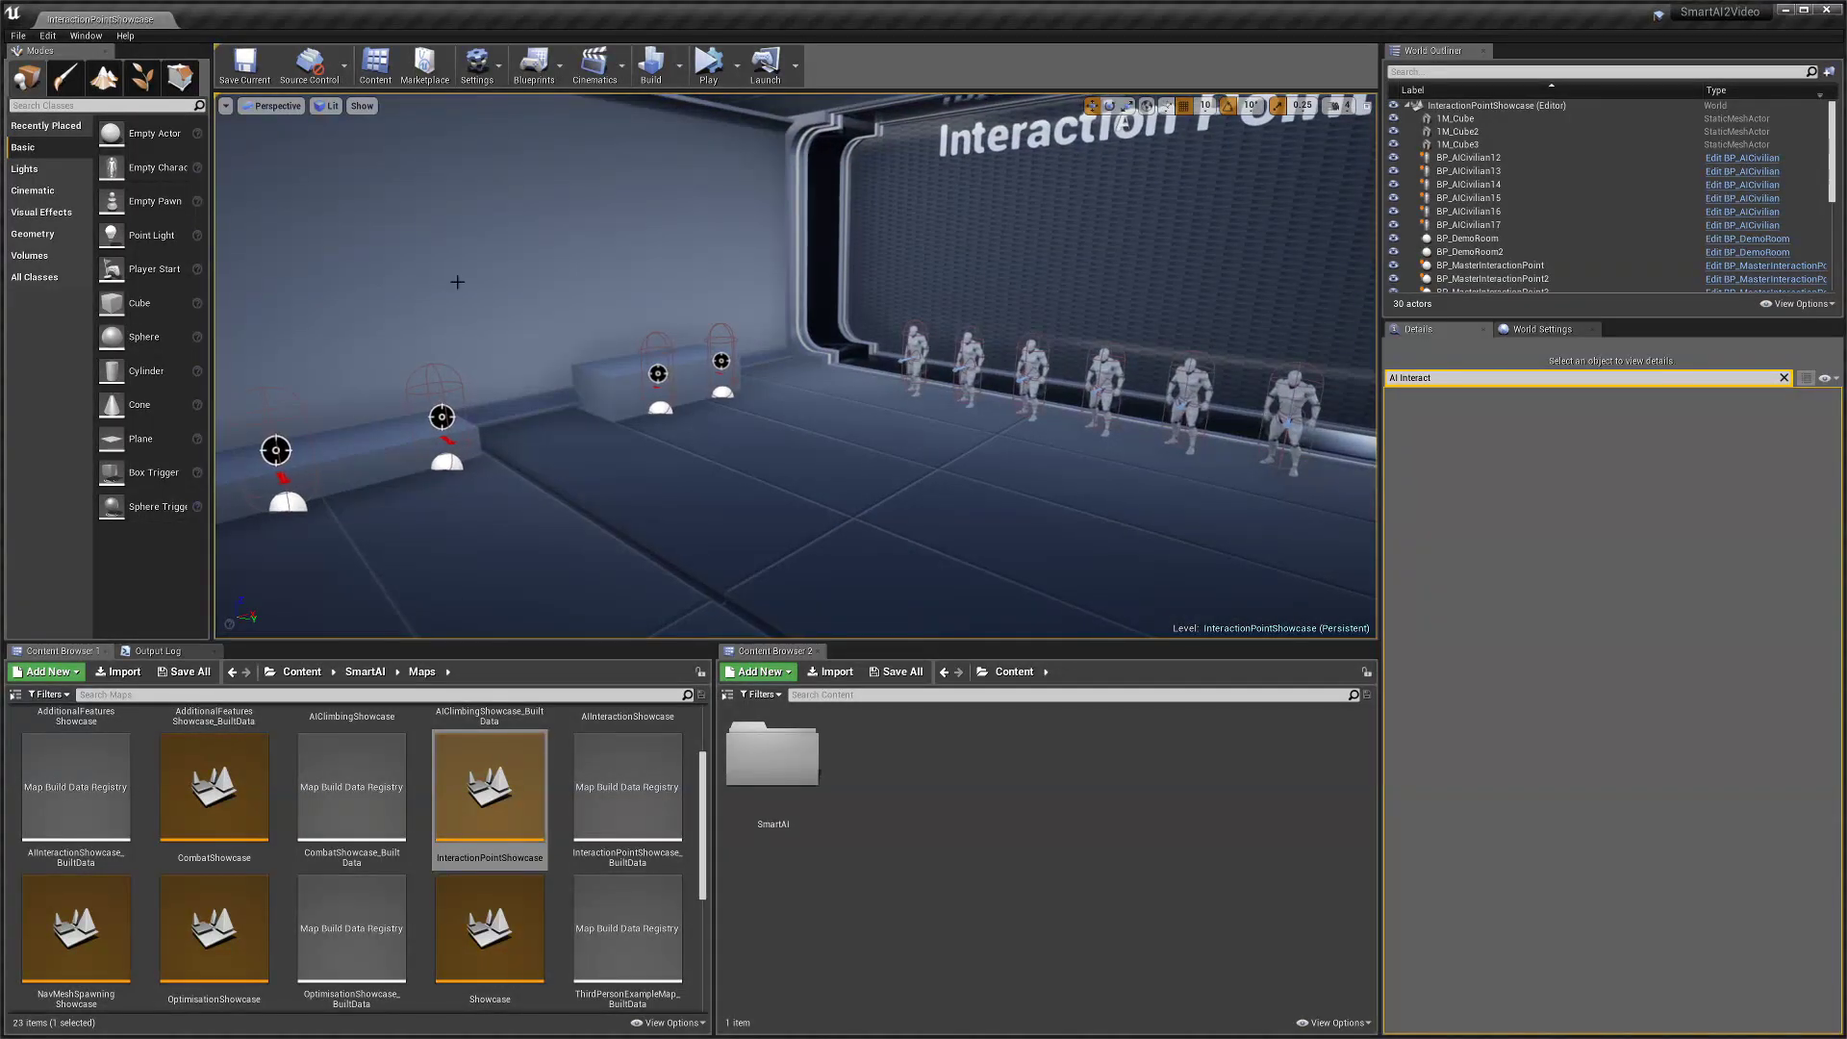
mouse_move(1132, 424)
right_down()
mouse_move(1111, 423)
mouse_move(1133, 393)
right_up()
key(w)
right_drag(851, 412, 890, 442)
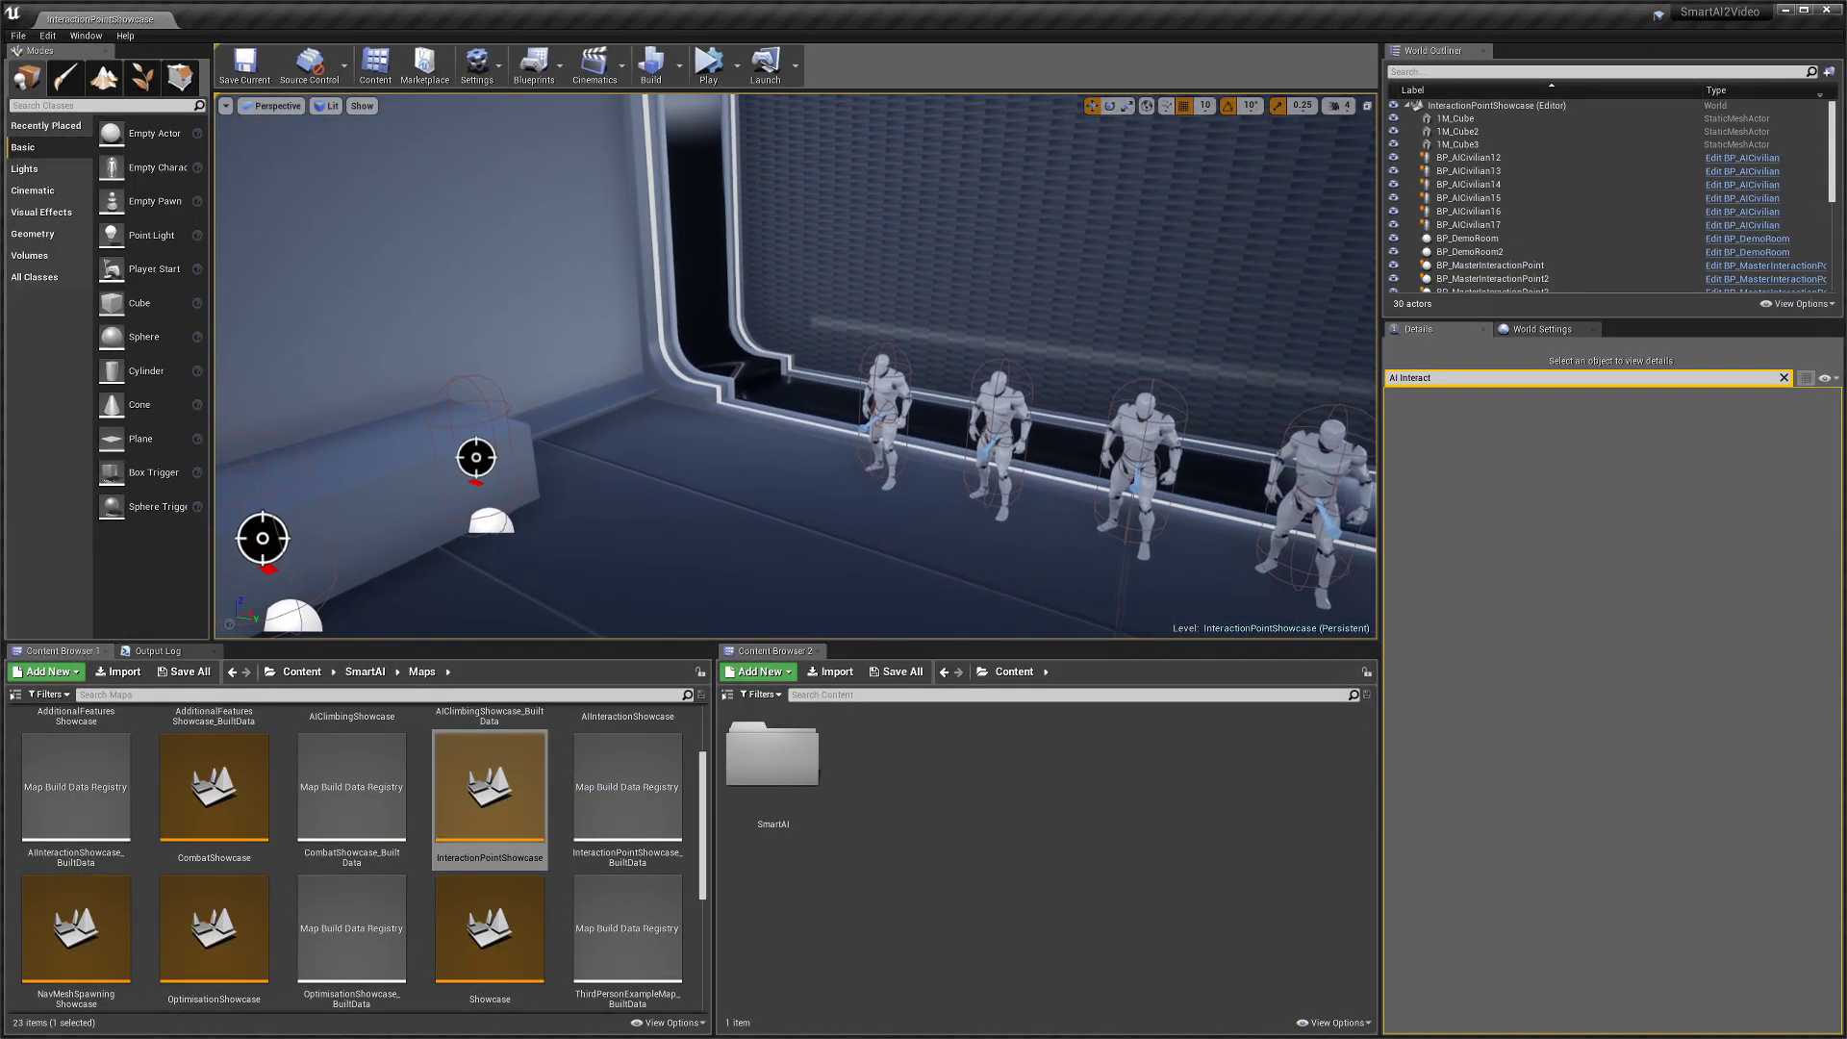
click(887, 397)
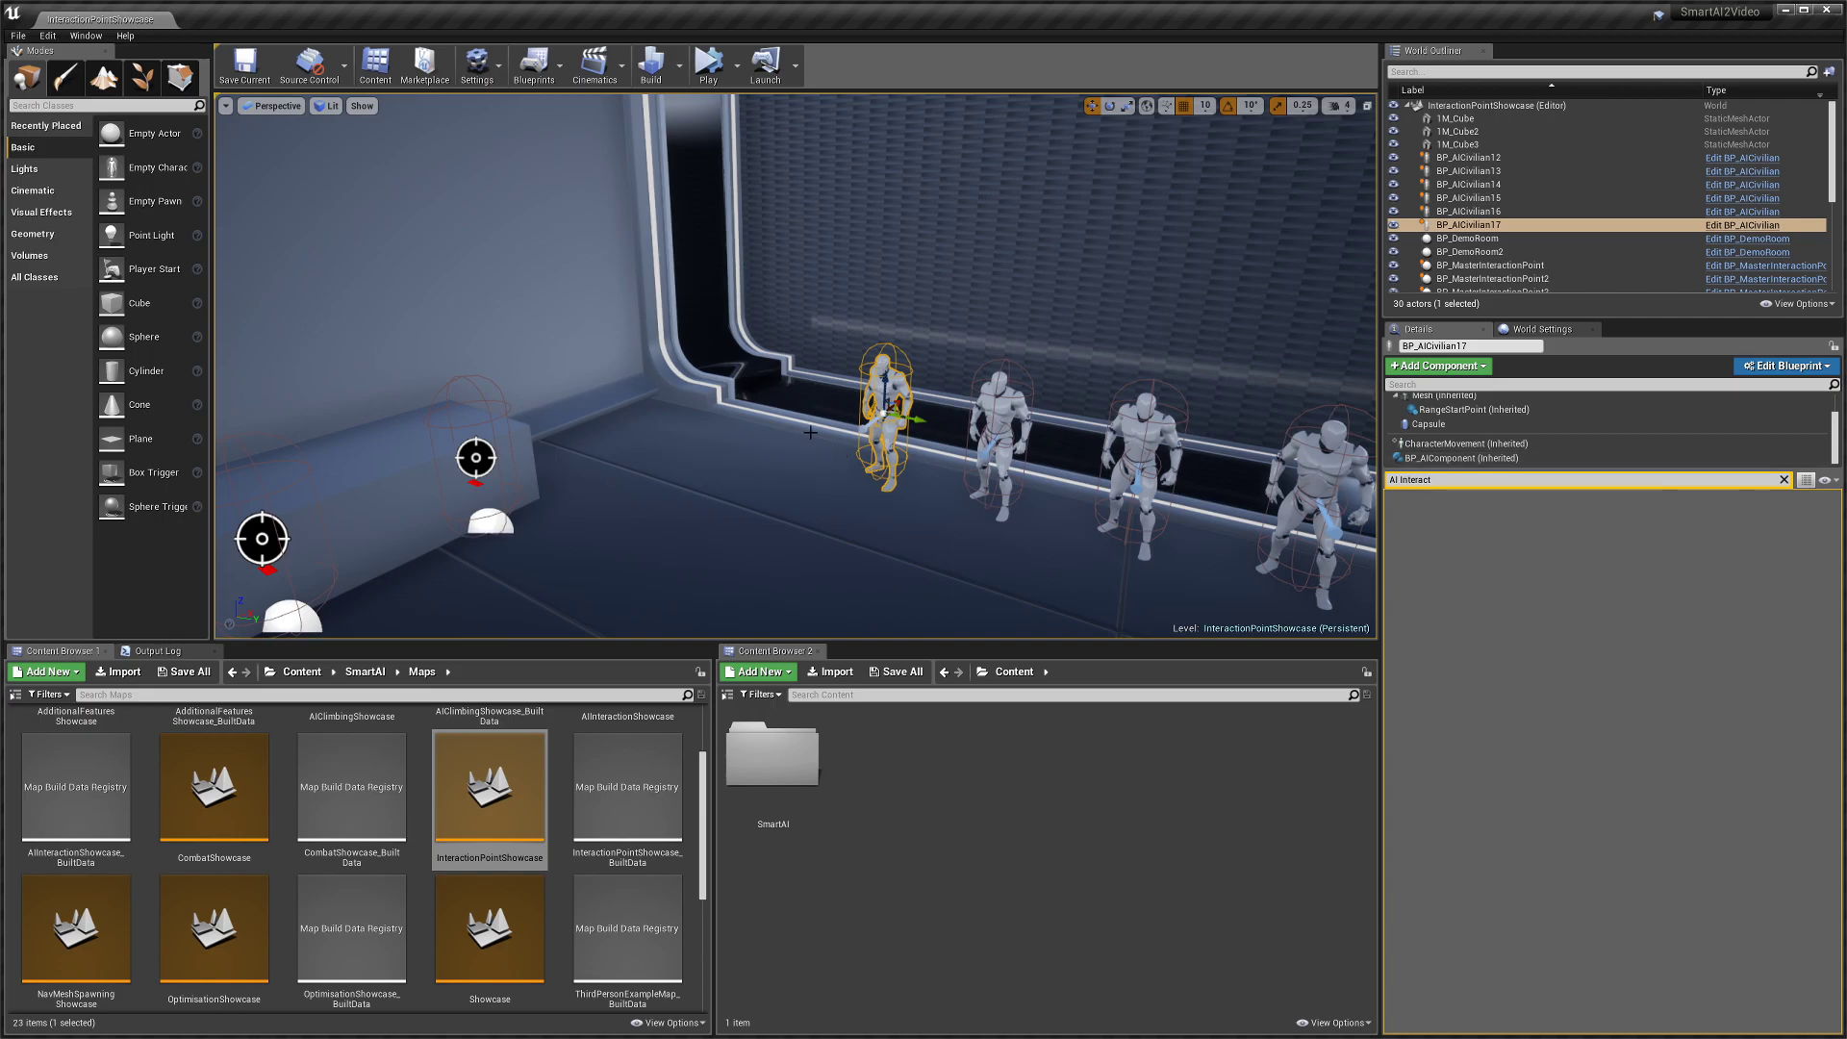
click(1464, 459)
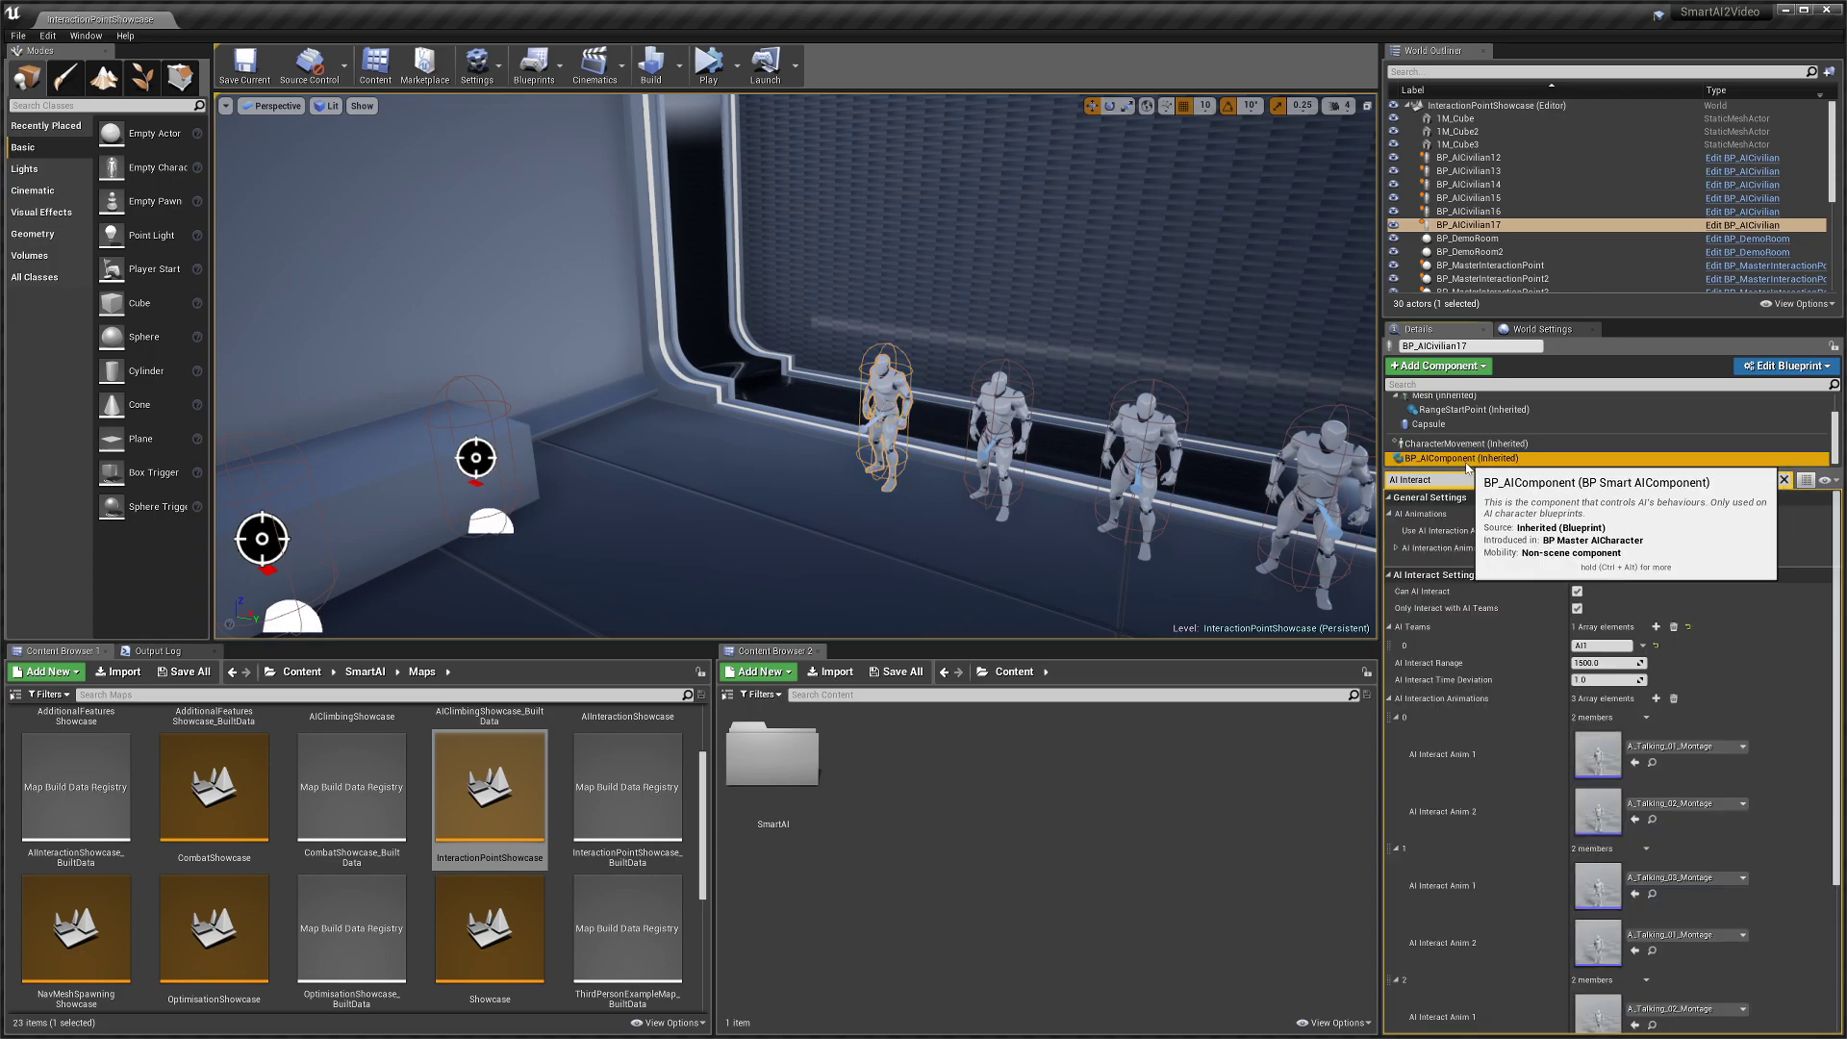
- Filter the AI component's properties by "Interaction point"
click(1470, 480)
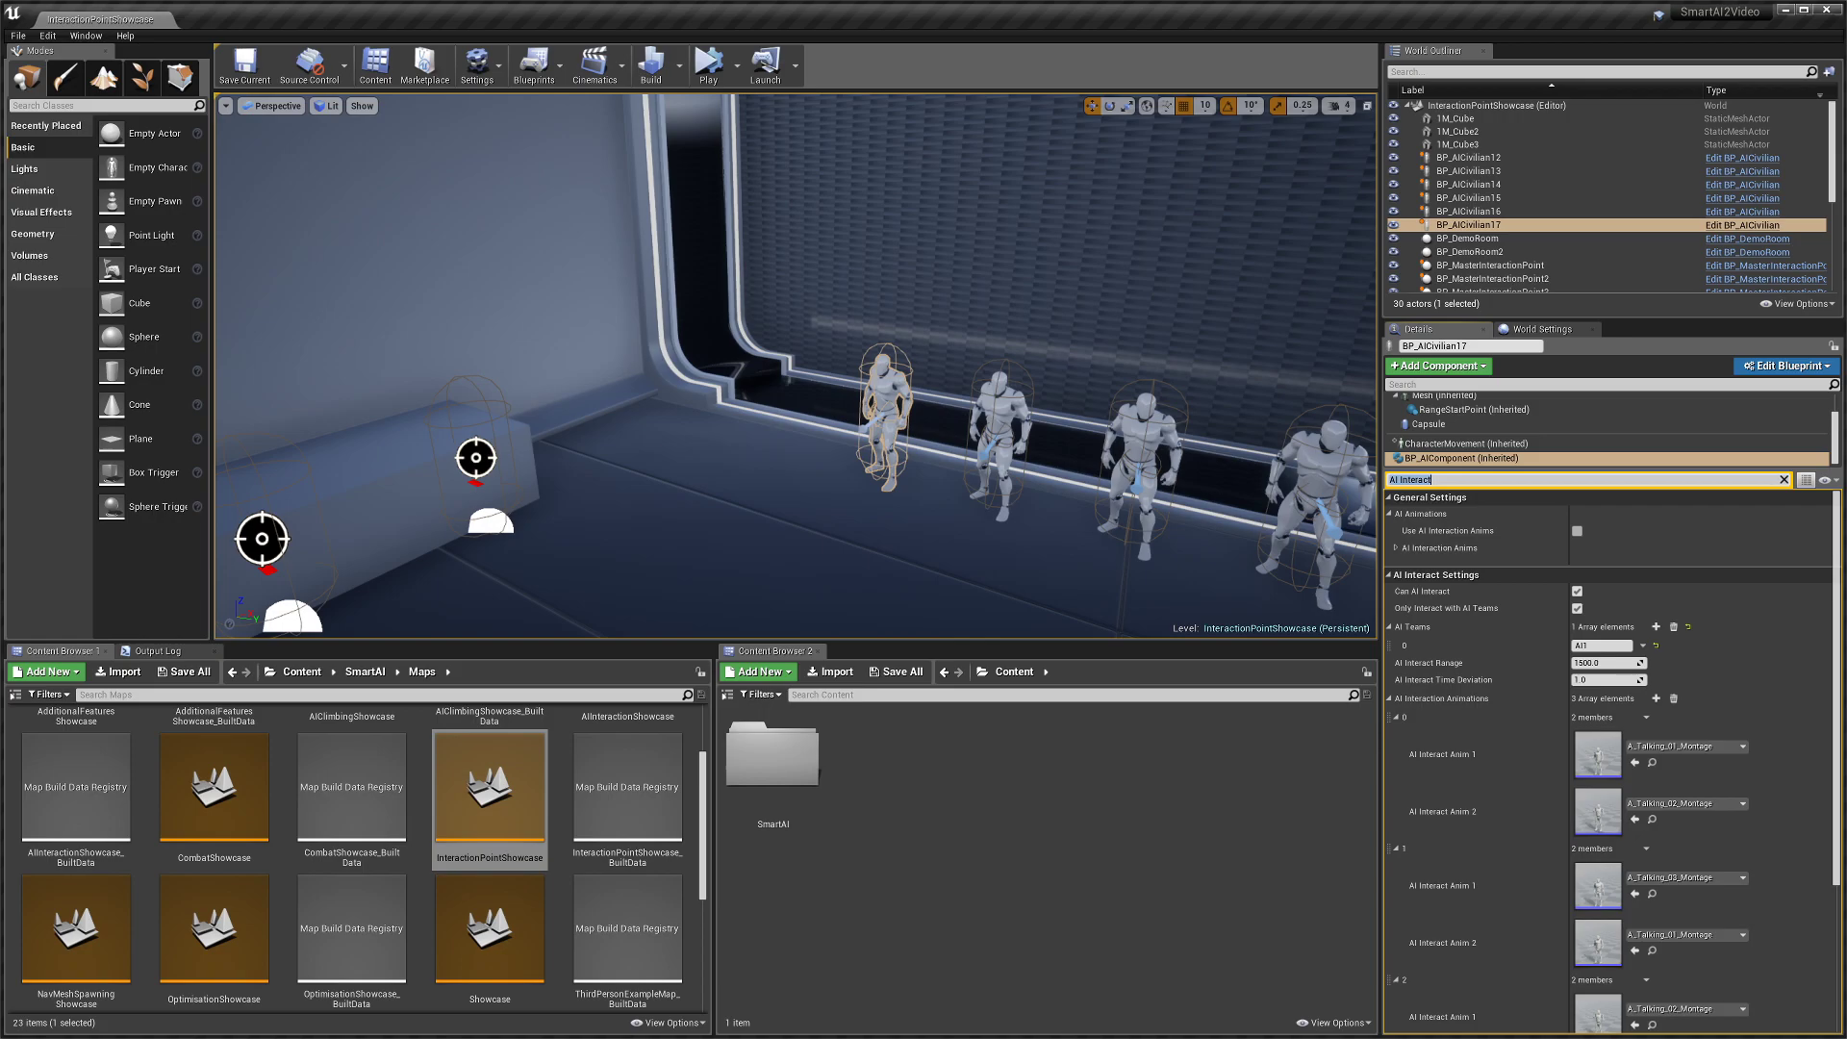
text(Interaction)
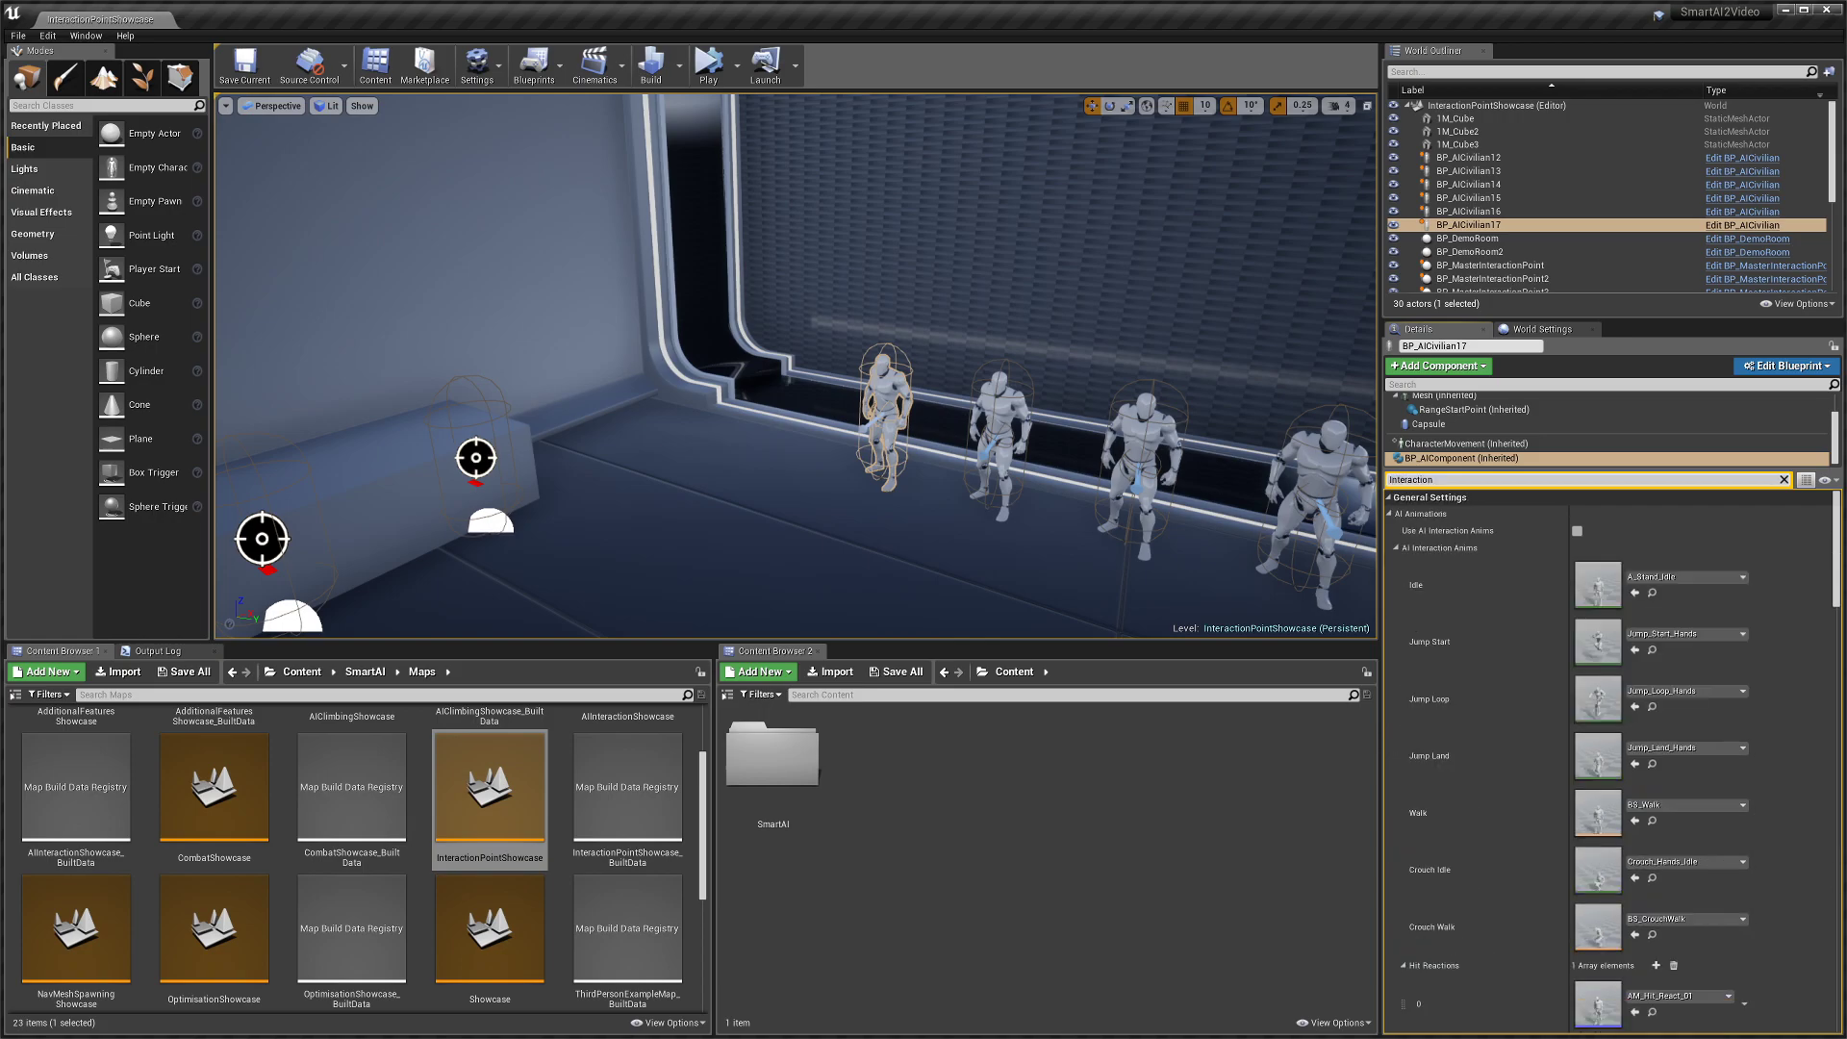
text( points)
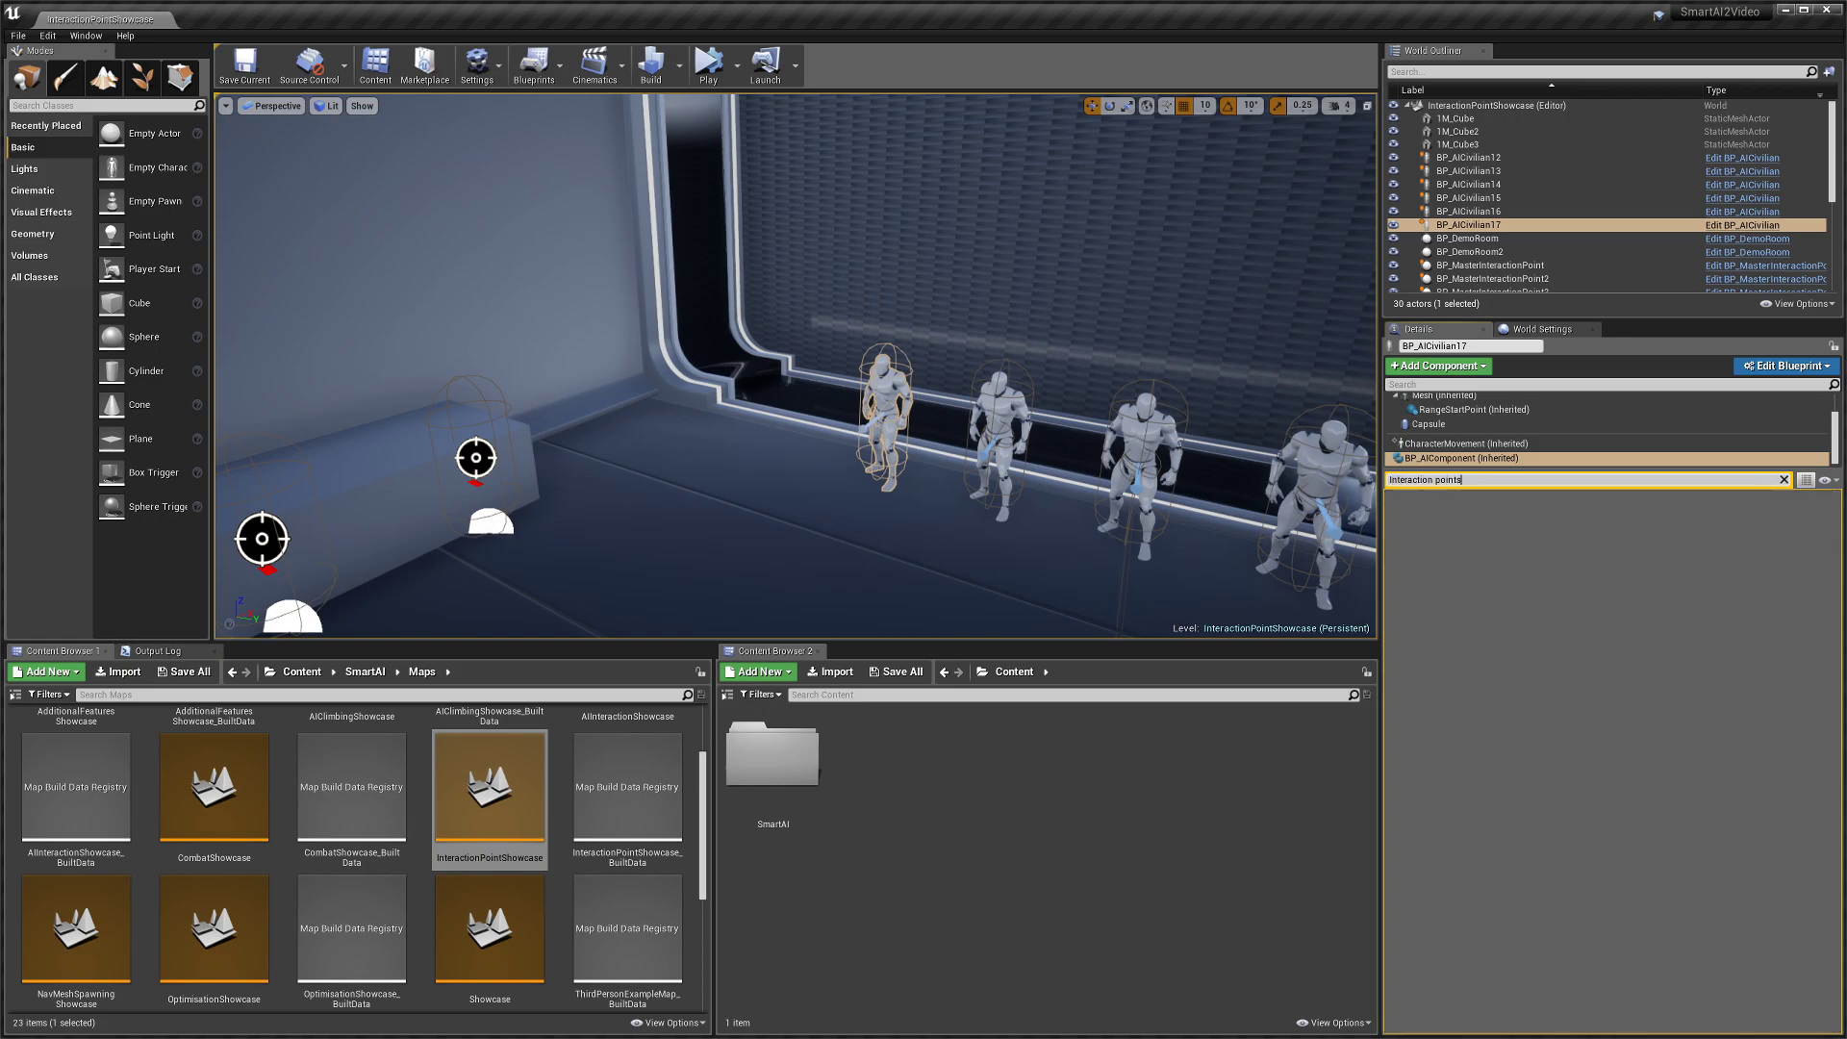
key(BackSpace)
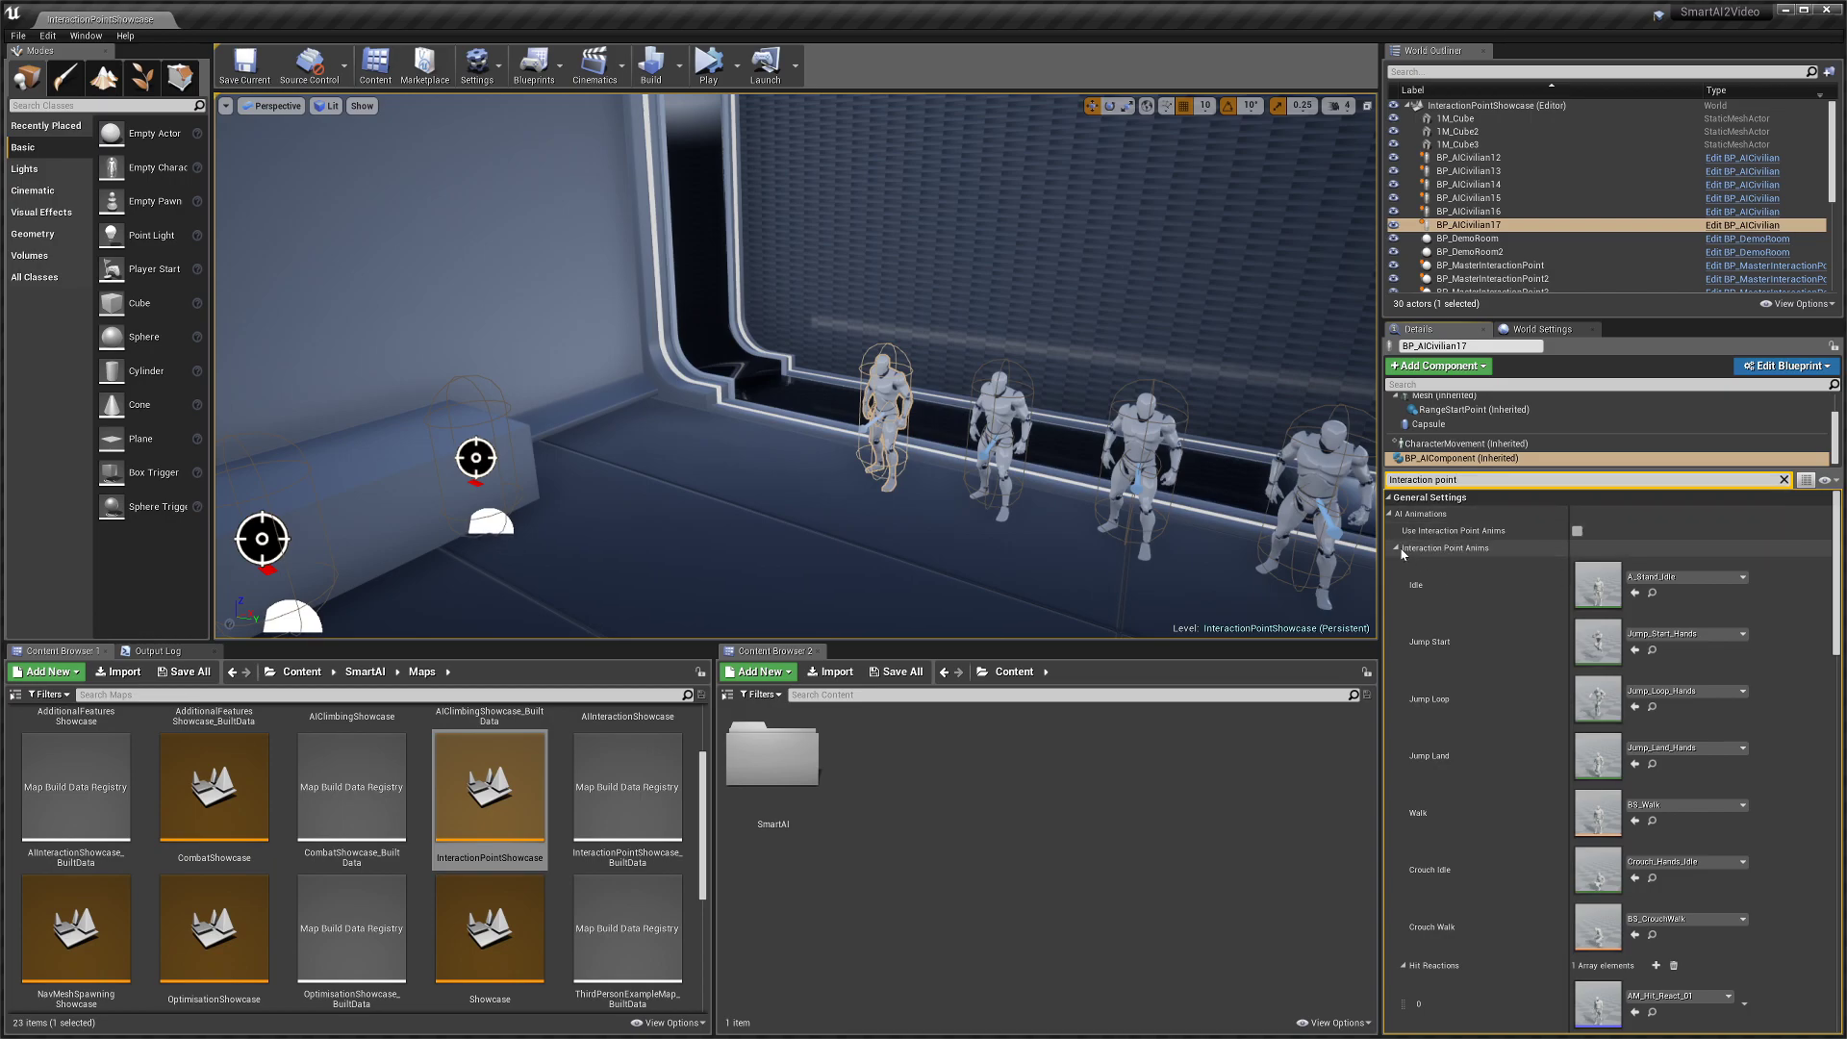
- Examine the Use Interaction Point Anims option and the Interaction Point Anims entries, and leave the animation group collapsed
click(1397, 548)
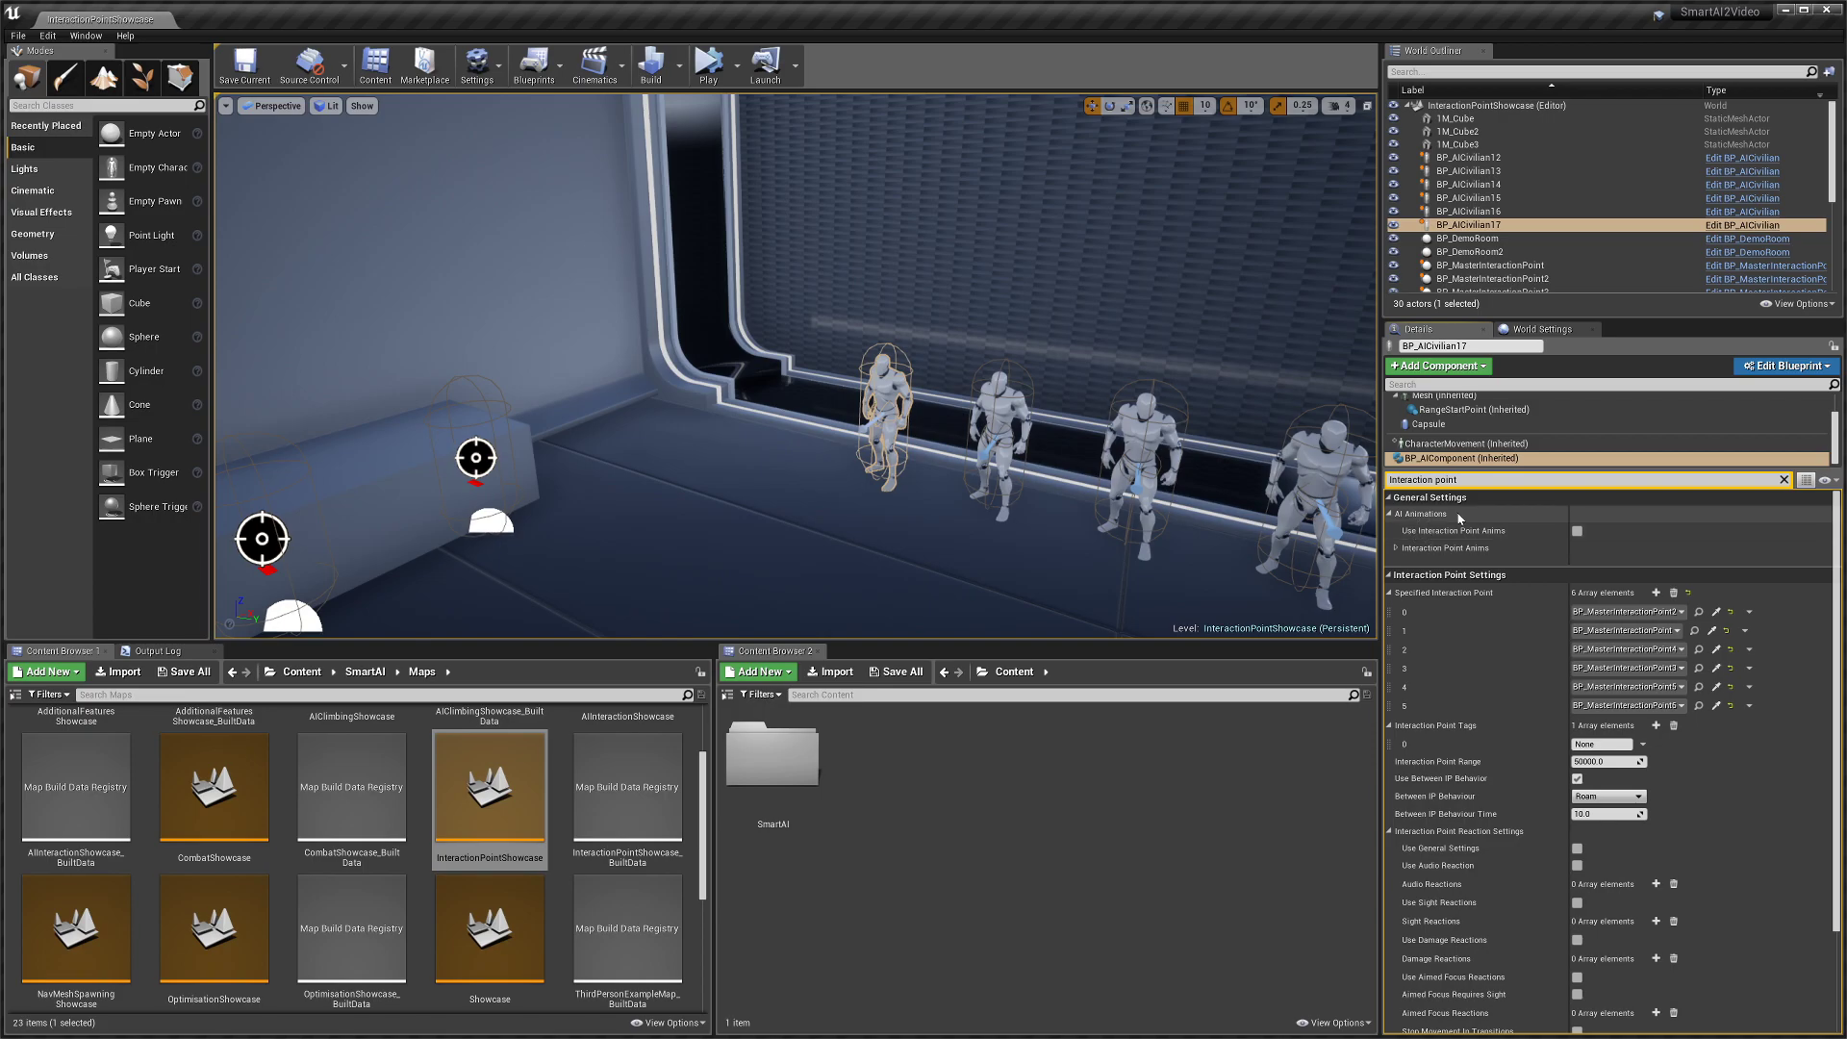
click(1397, 549)
click(1397, 548)
click(1397, 548)
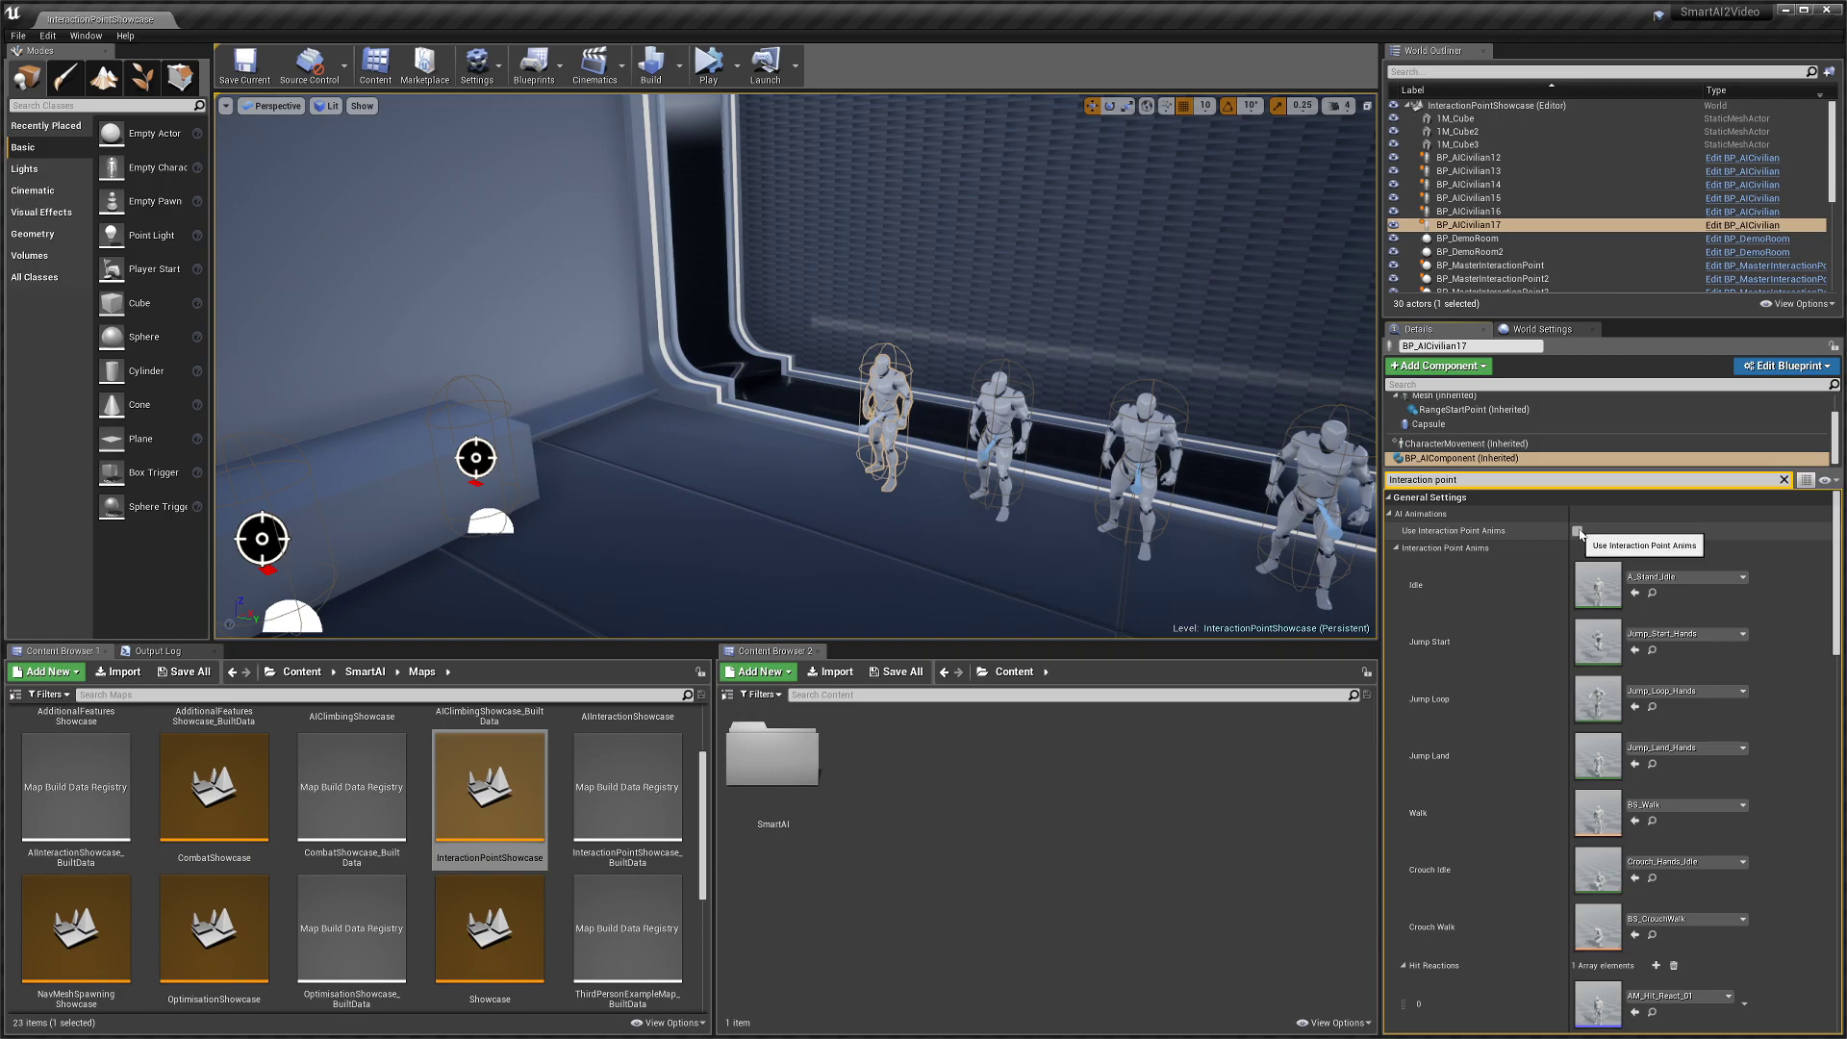
scroll(1489, 687, down, 2)
scroll(1568, 760, up, 2)
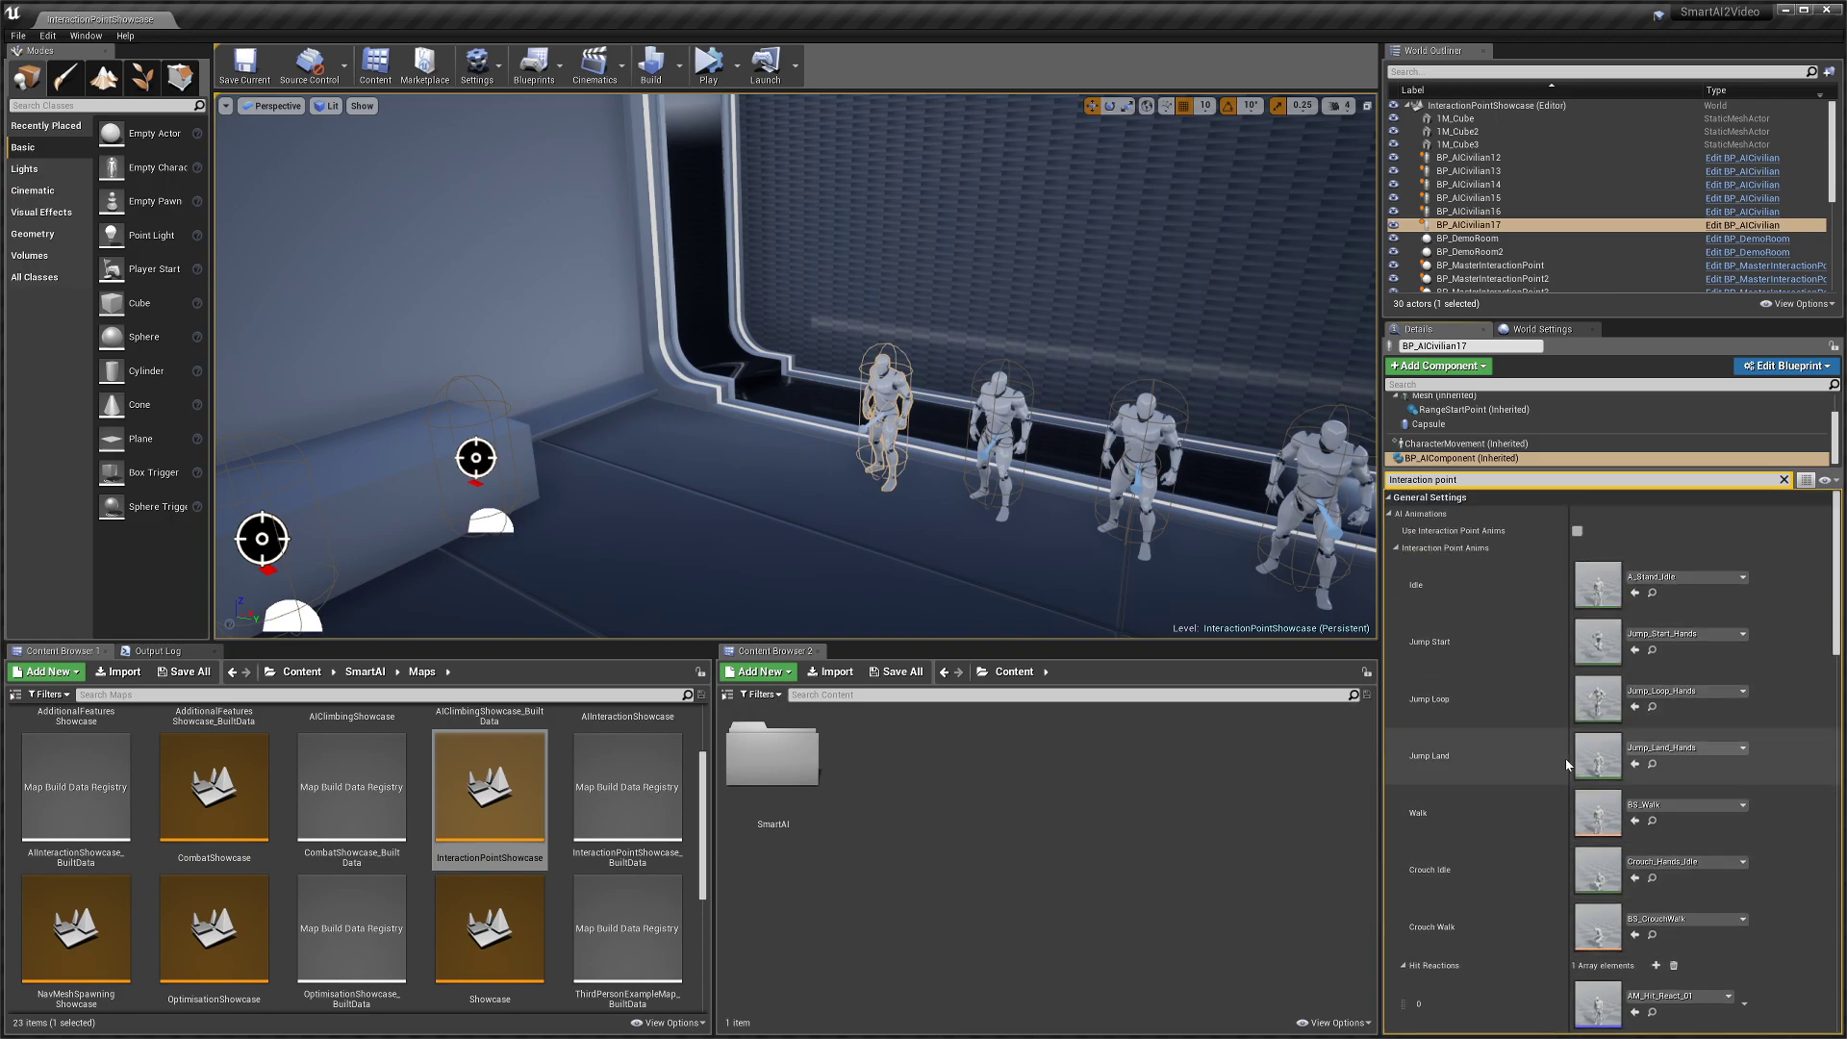
scroll(1577, 880, down, 6)
scroll(1531, 769, up, 5)
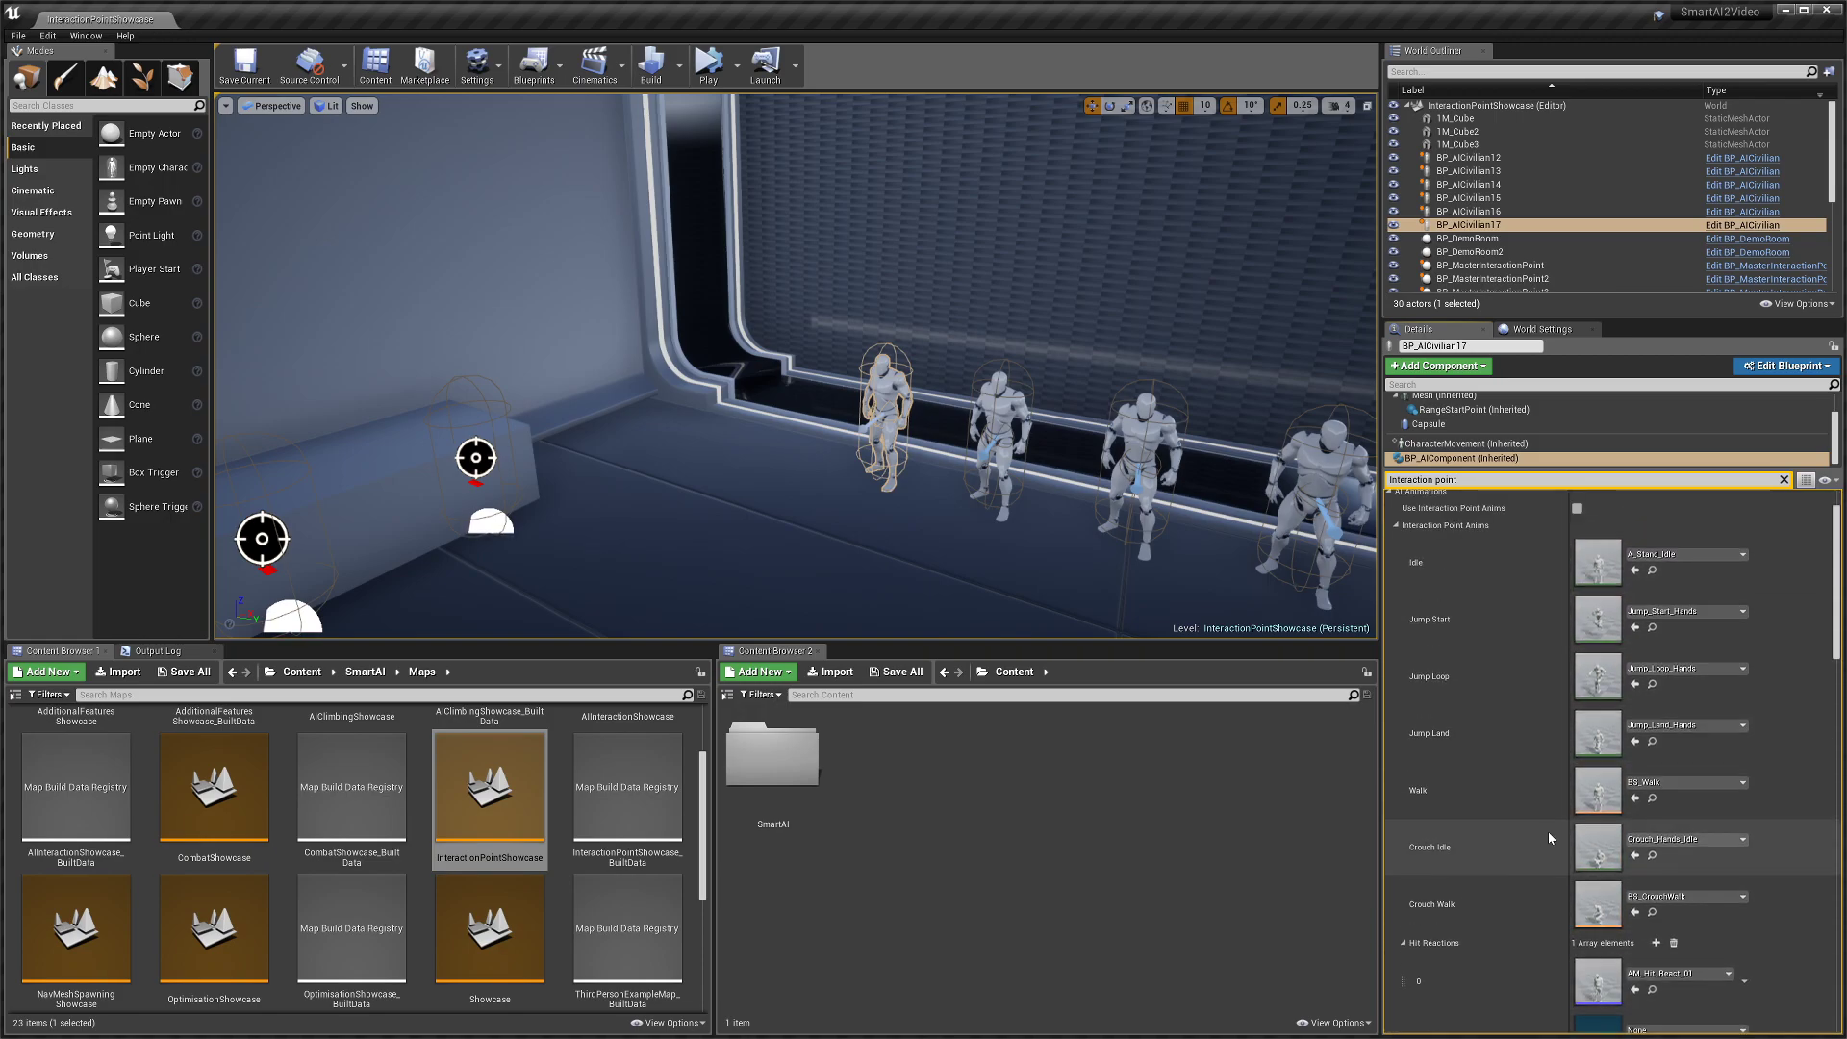
scroll(1548, 712, up, 1)
click(1540, 549)
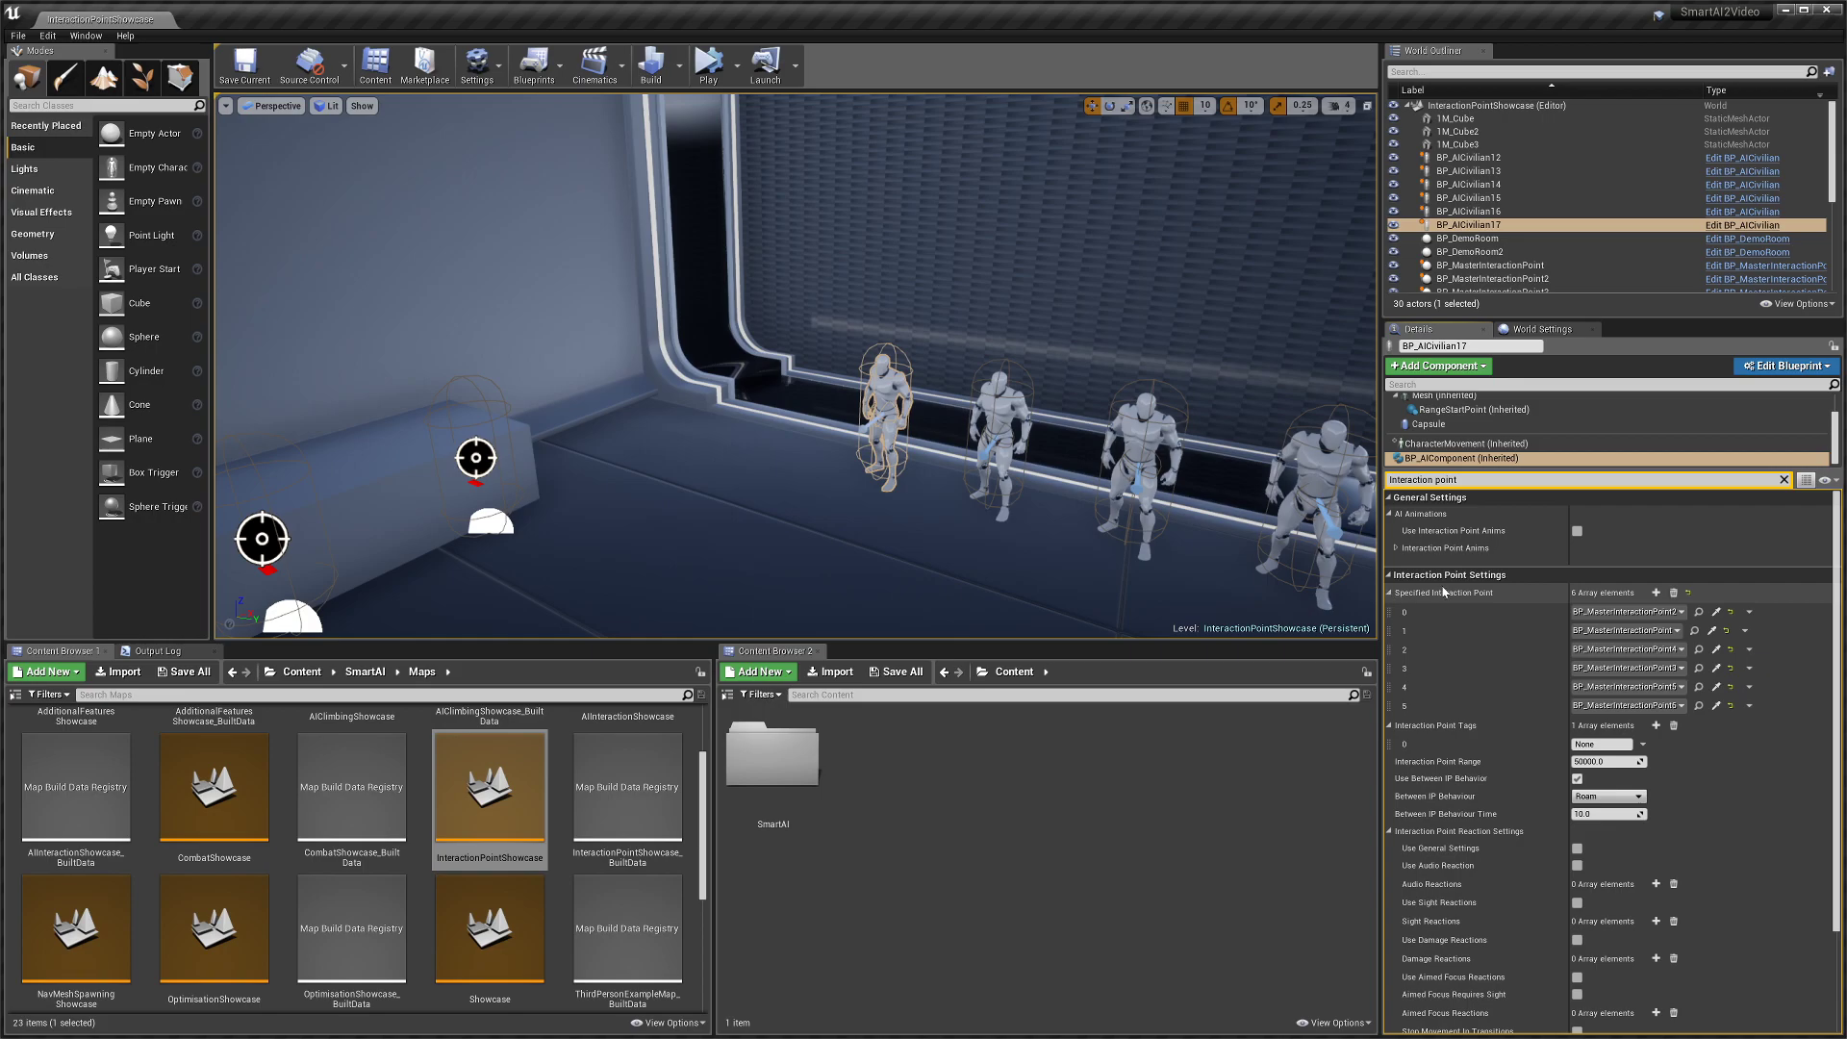
- Collapse the Specified Interaction Point and Interaction Point Tags arrays and look over the interaction points placed on the bench
click(1389, 594)
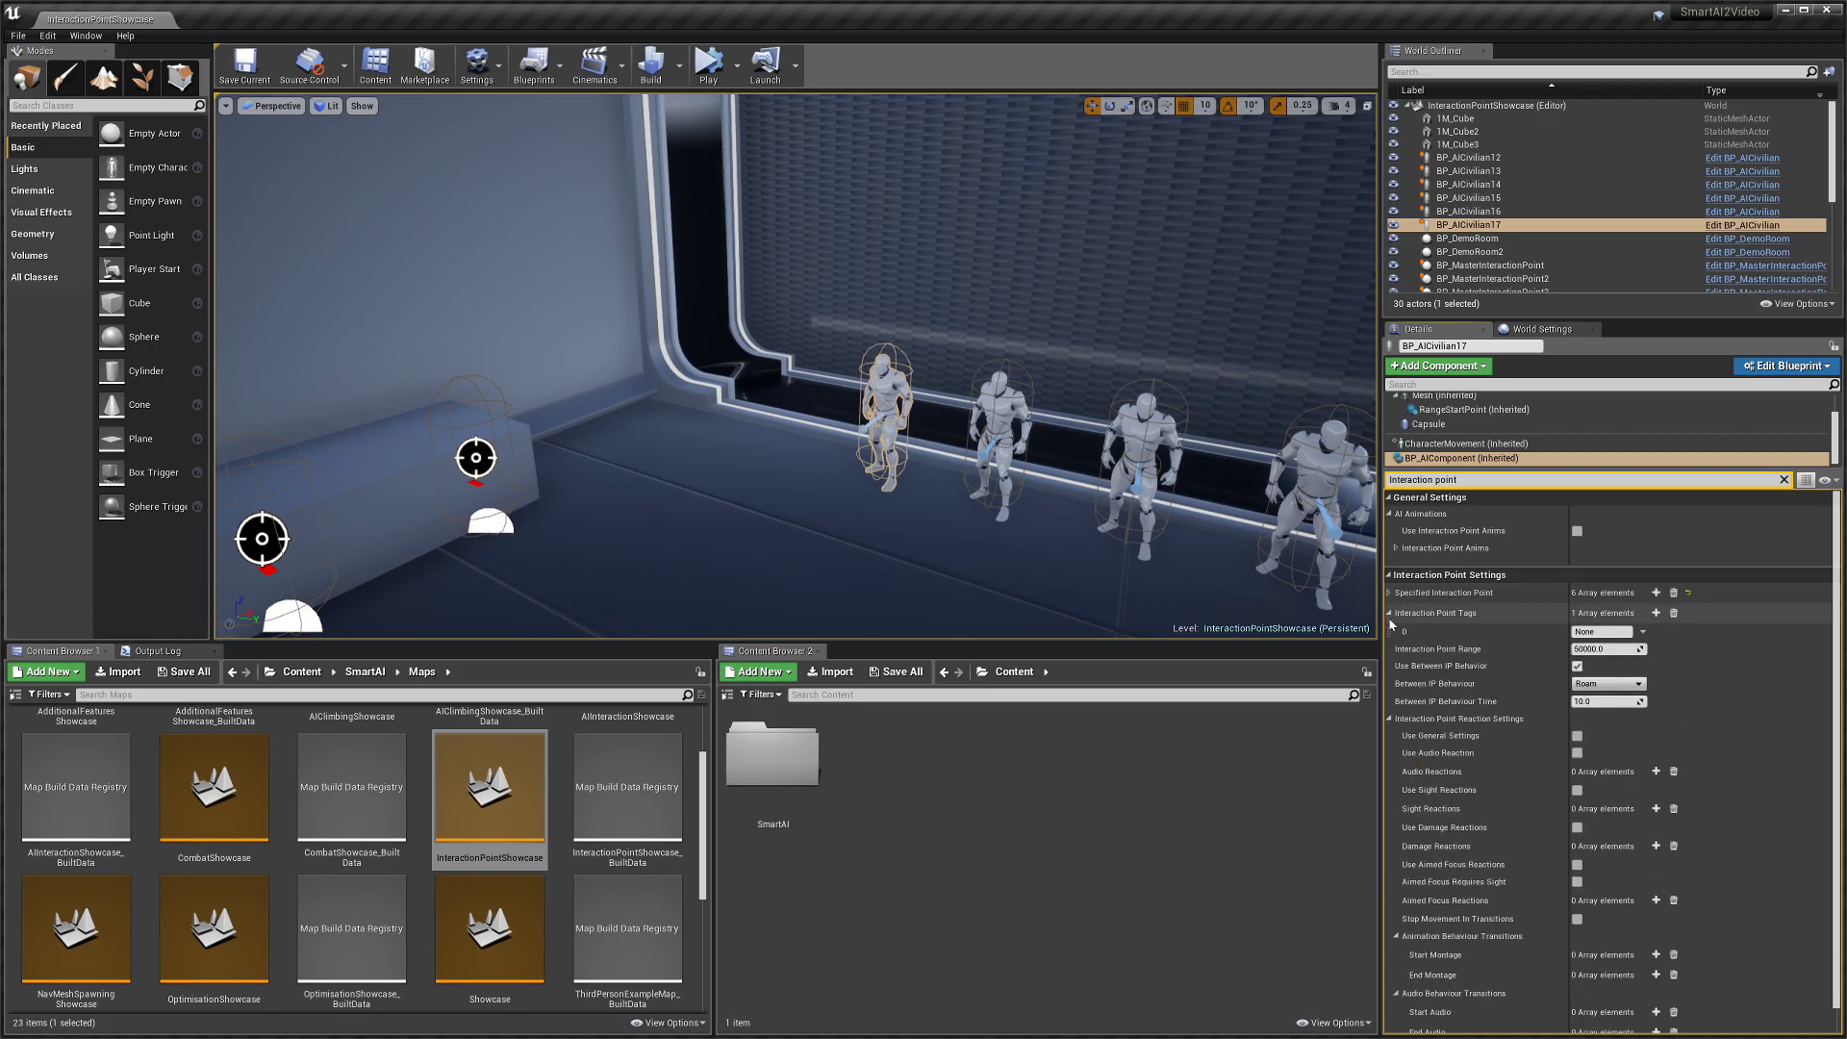
click(1389, 613)
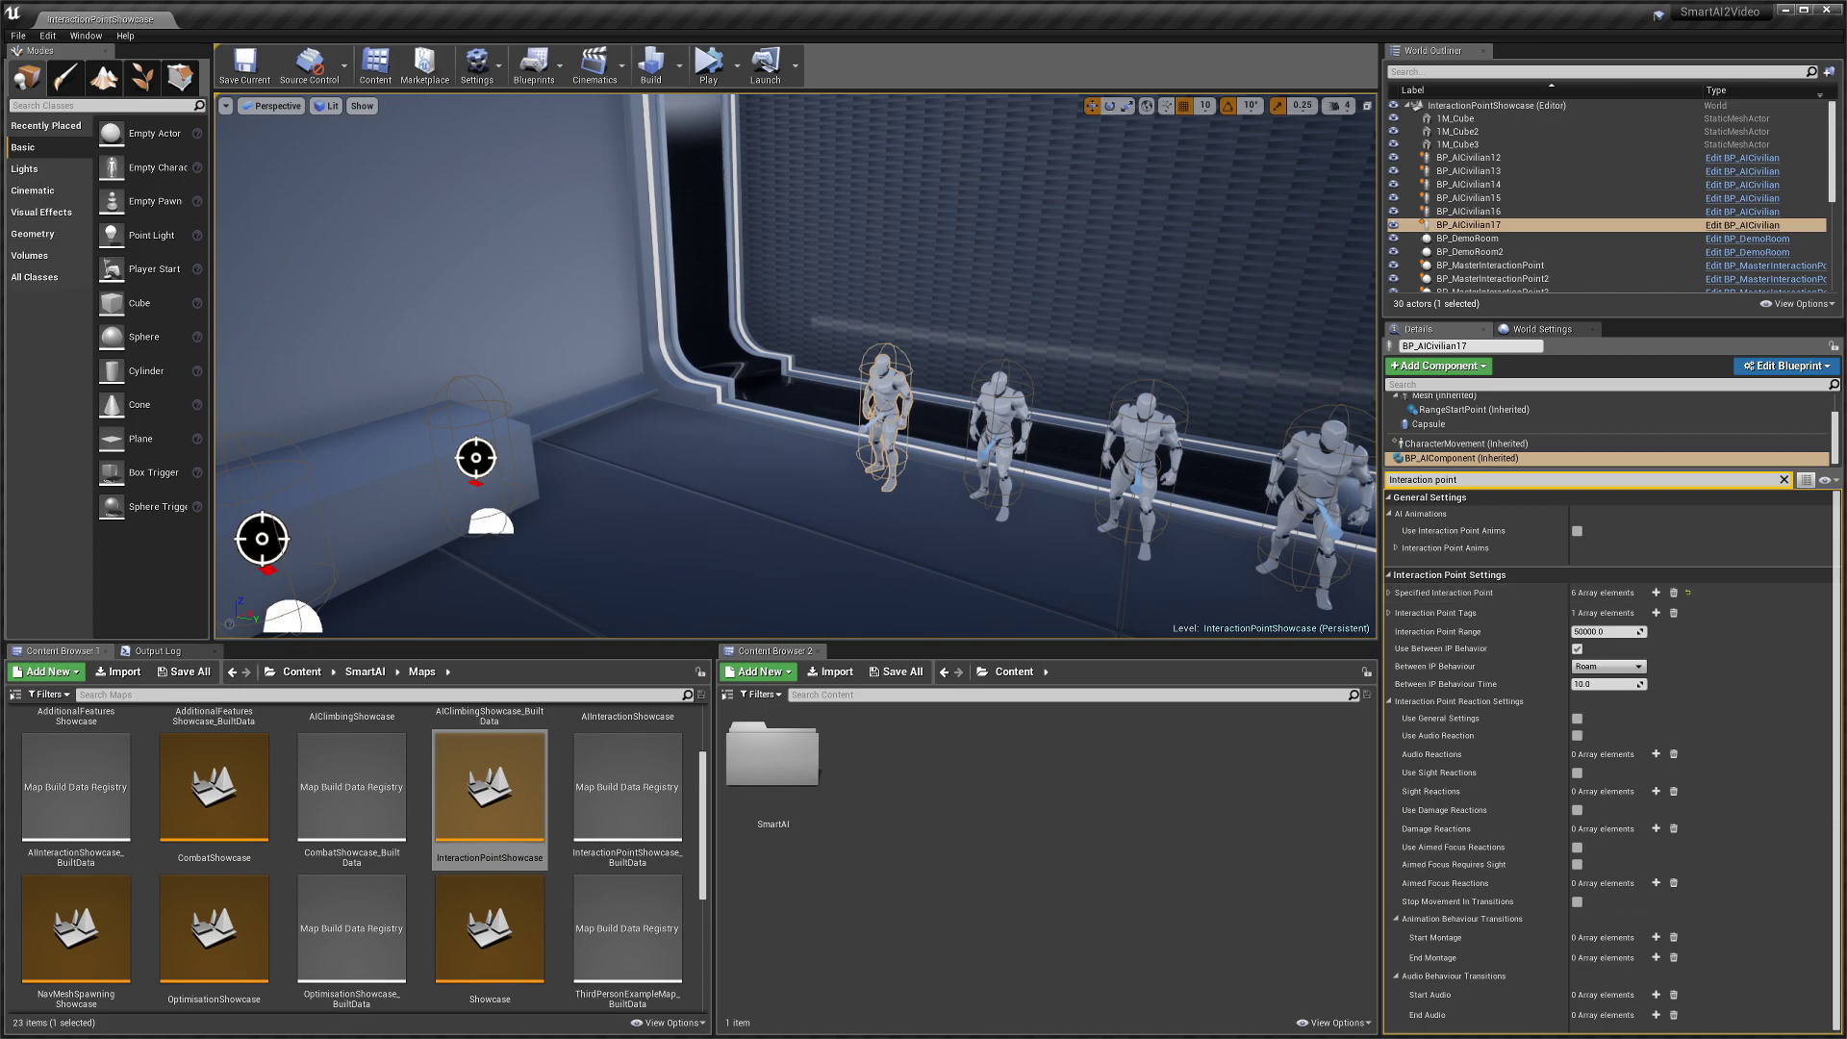
right_drag(963, 404, 857, 406)
right_drag(947, 449, 947, 448)
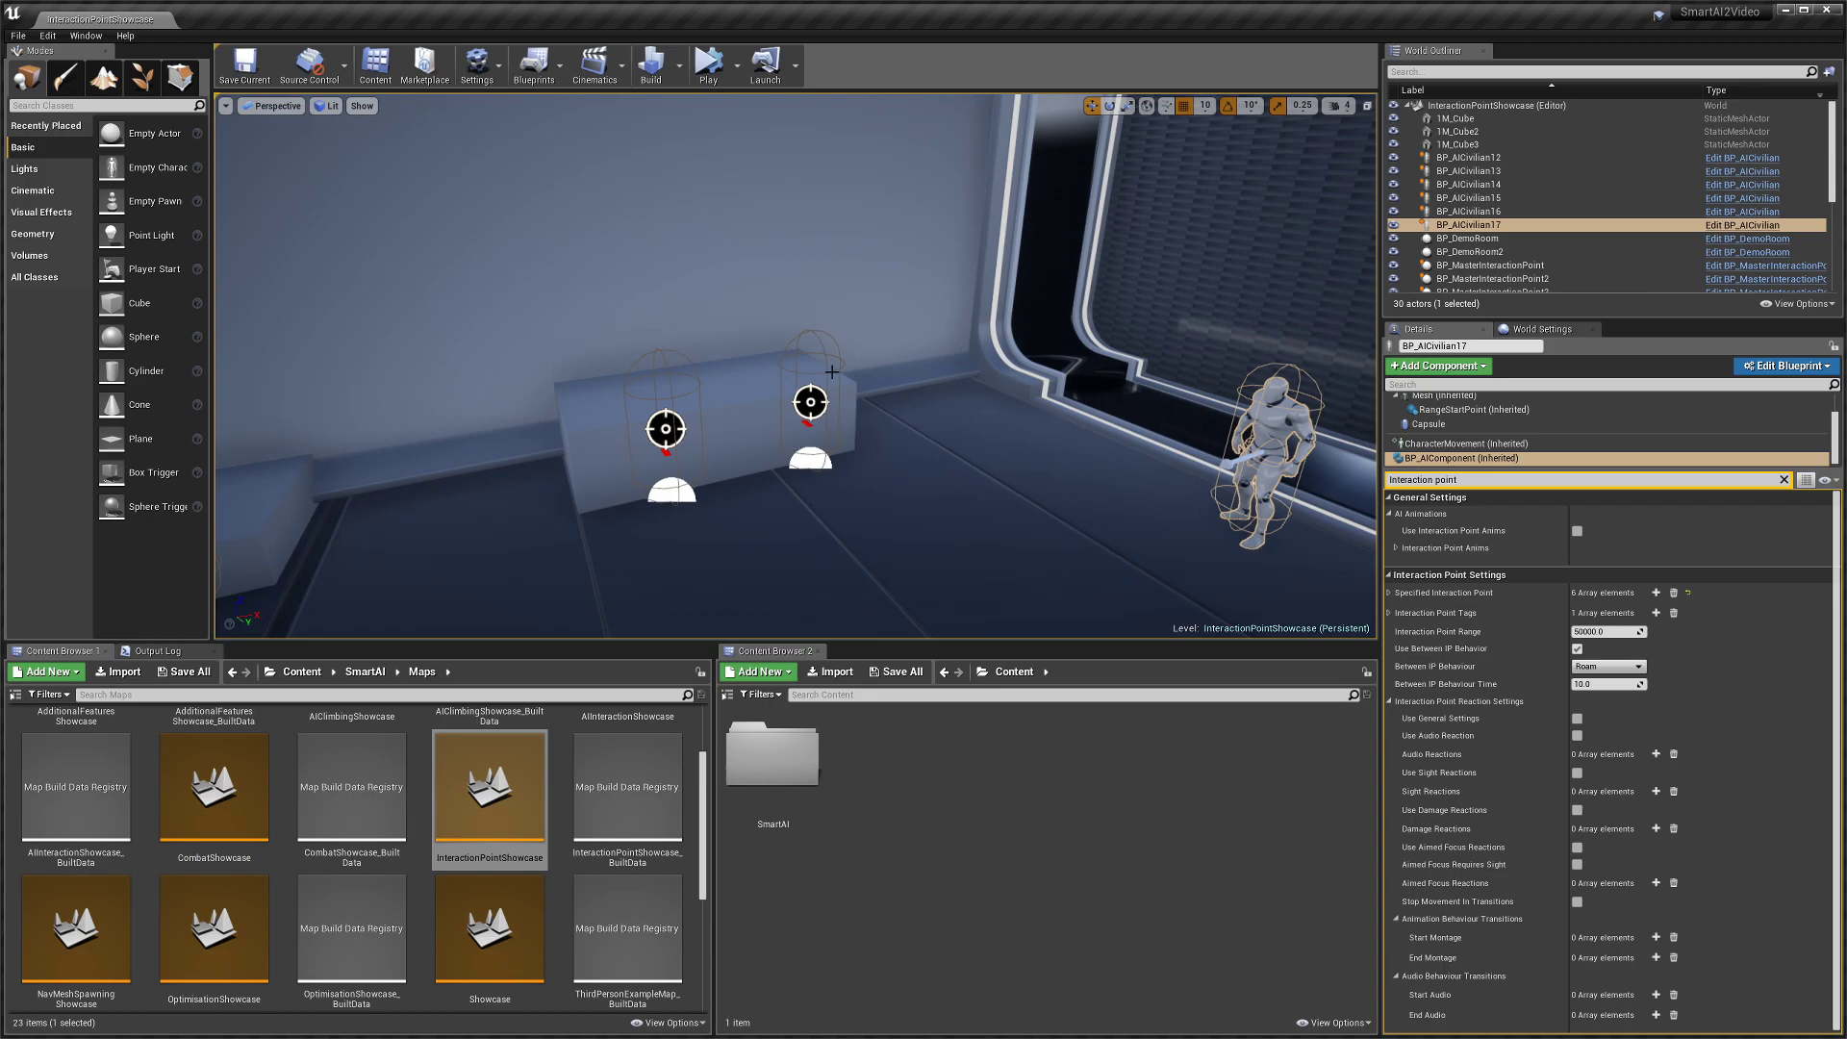
right_drag(756, 363, 756, 372)
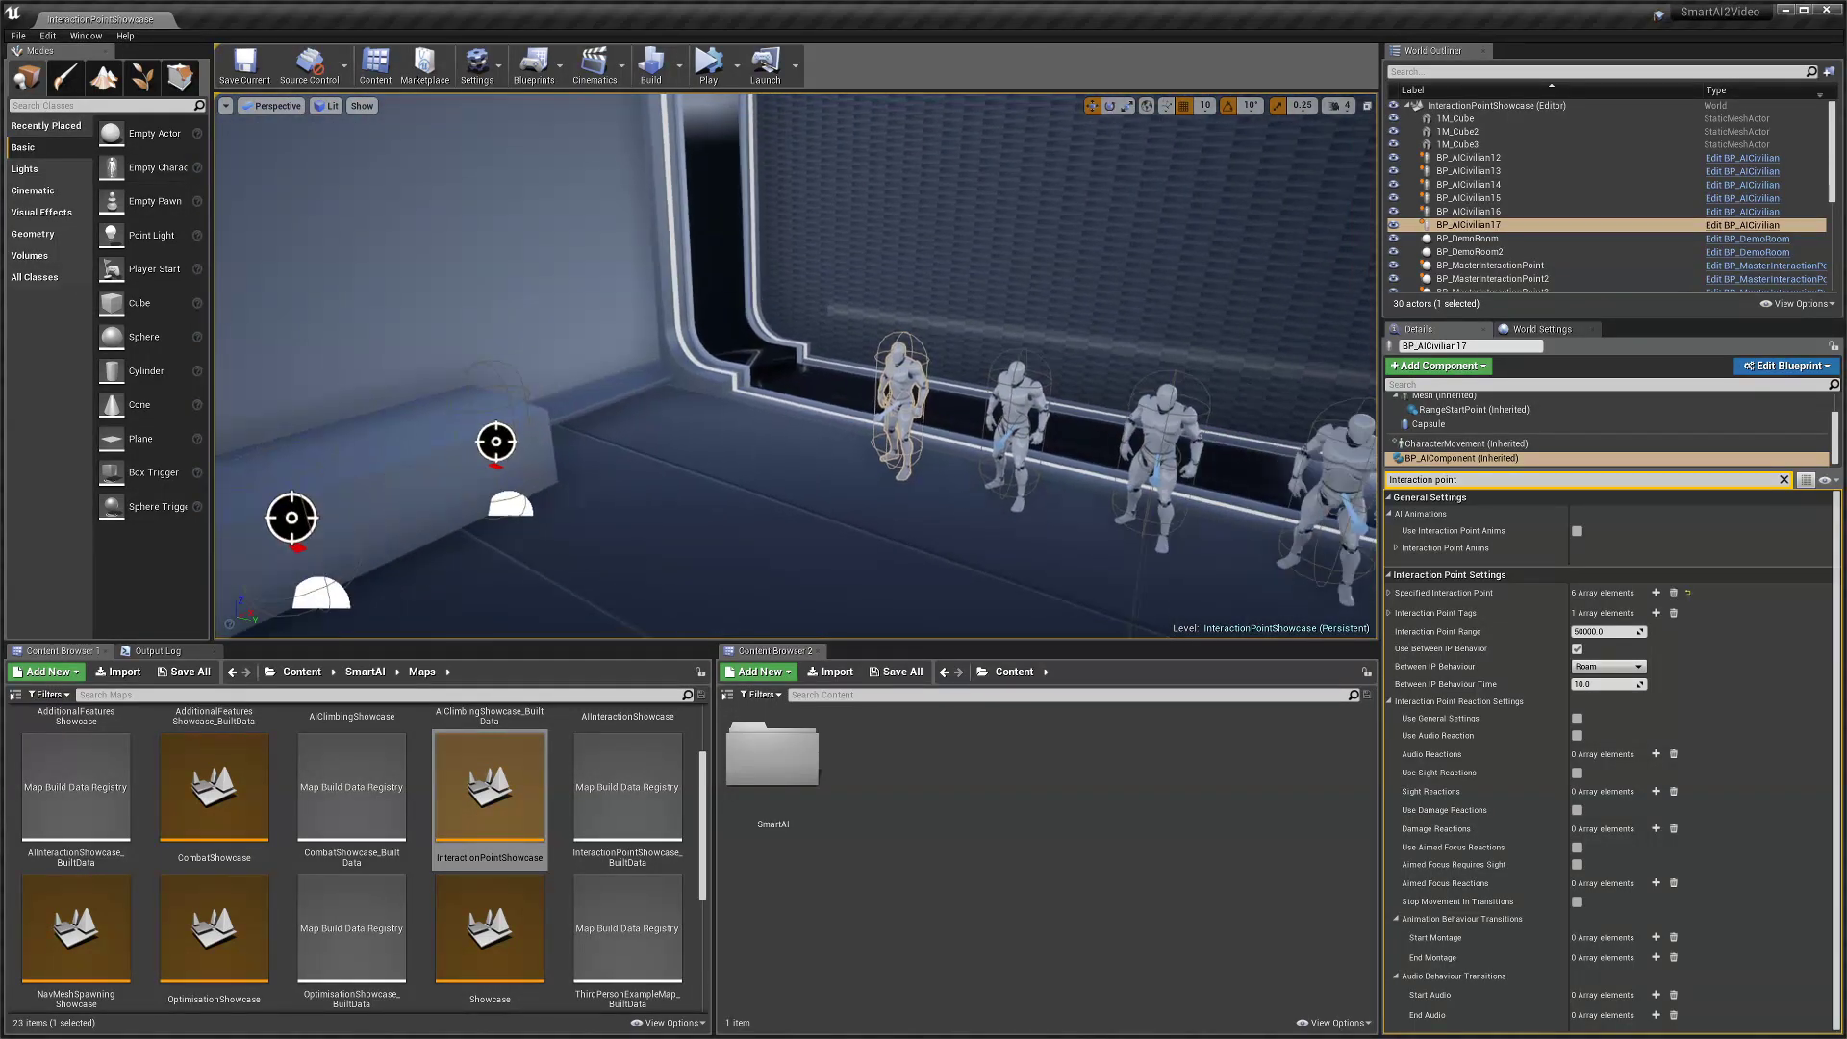
- Add an element to the Specified Interaction Point array and assign BP_MasterInteractionPoint3, picked on the bench in the level
click(1388, 594)
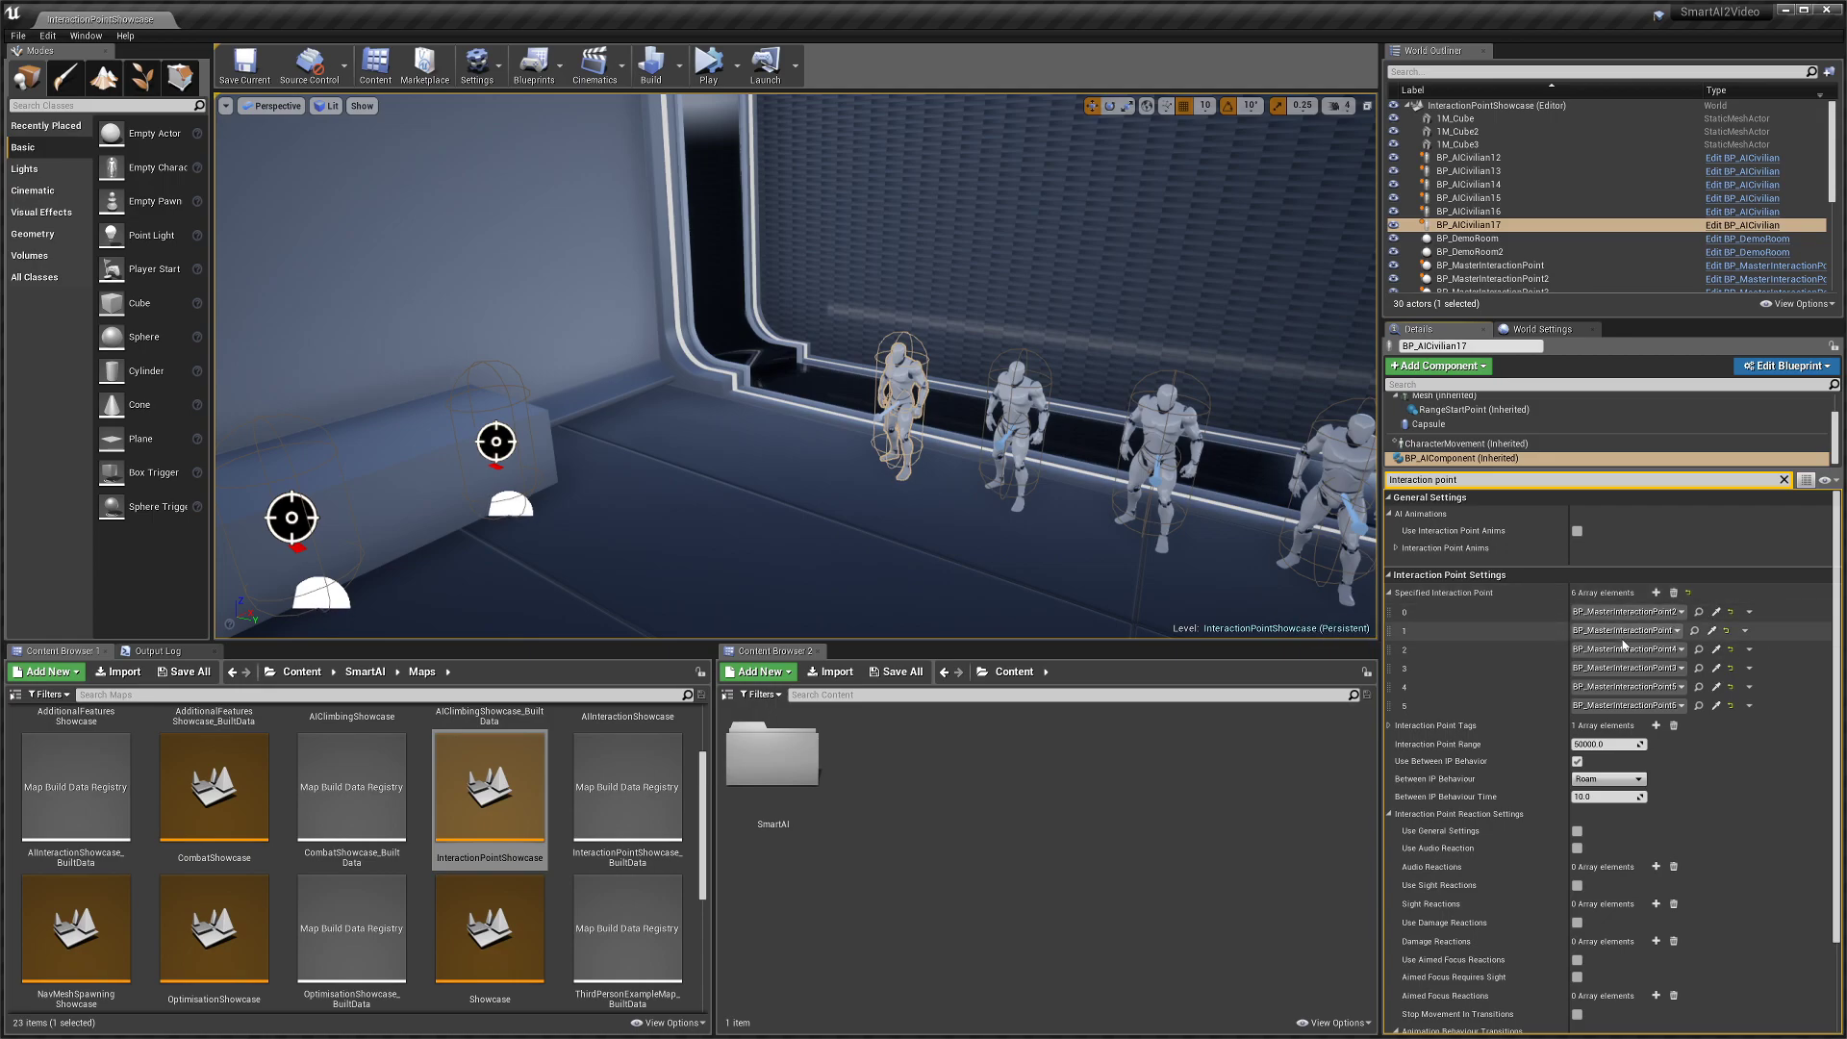
right_drag(1268, 591, 1144, 589)
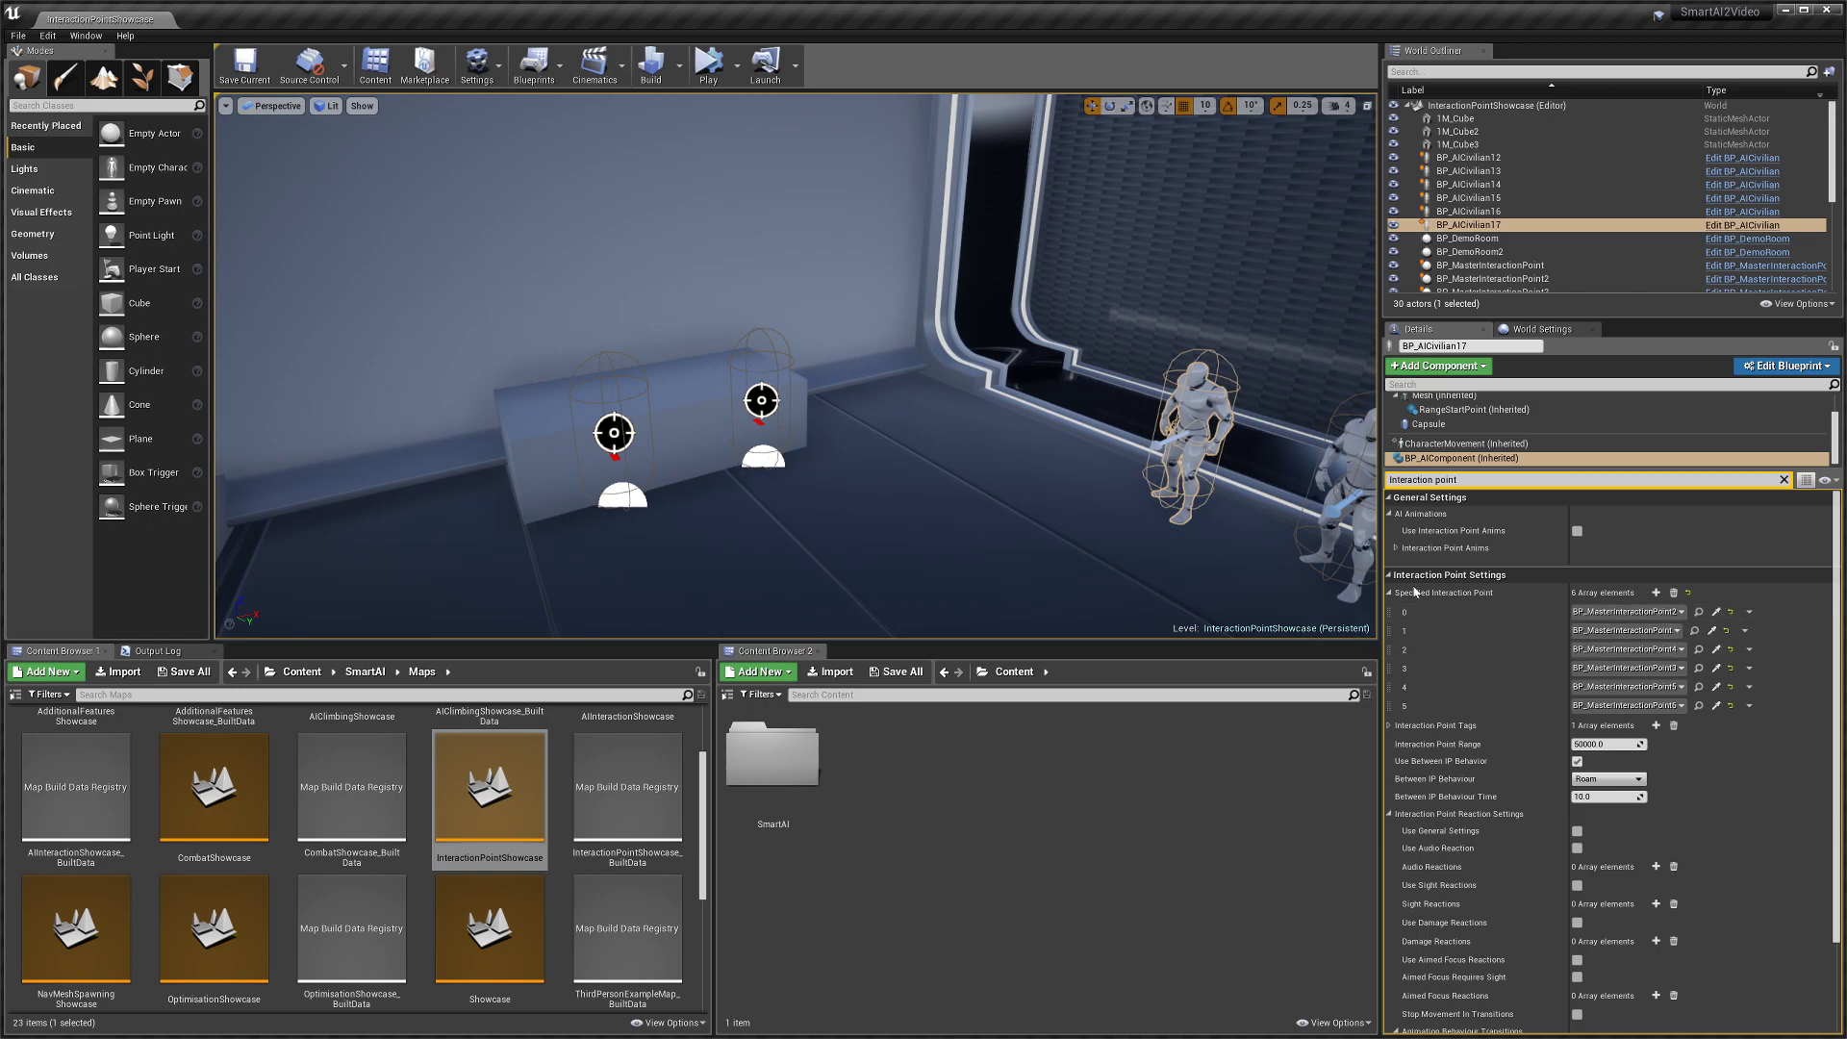
right_drag(1007, 524, 1063, 525)
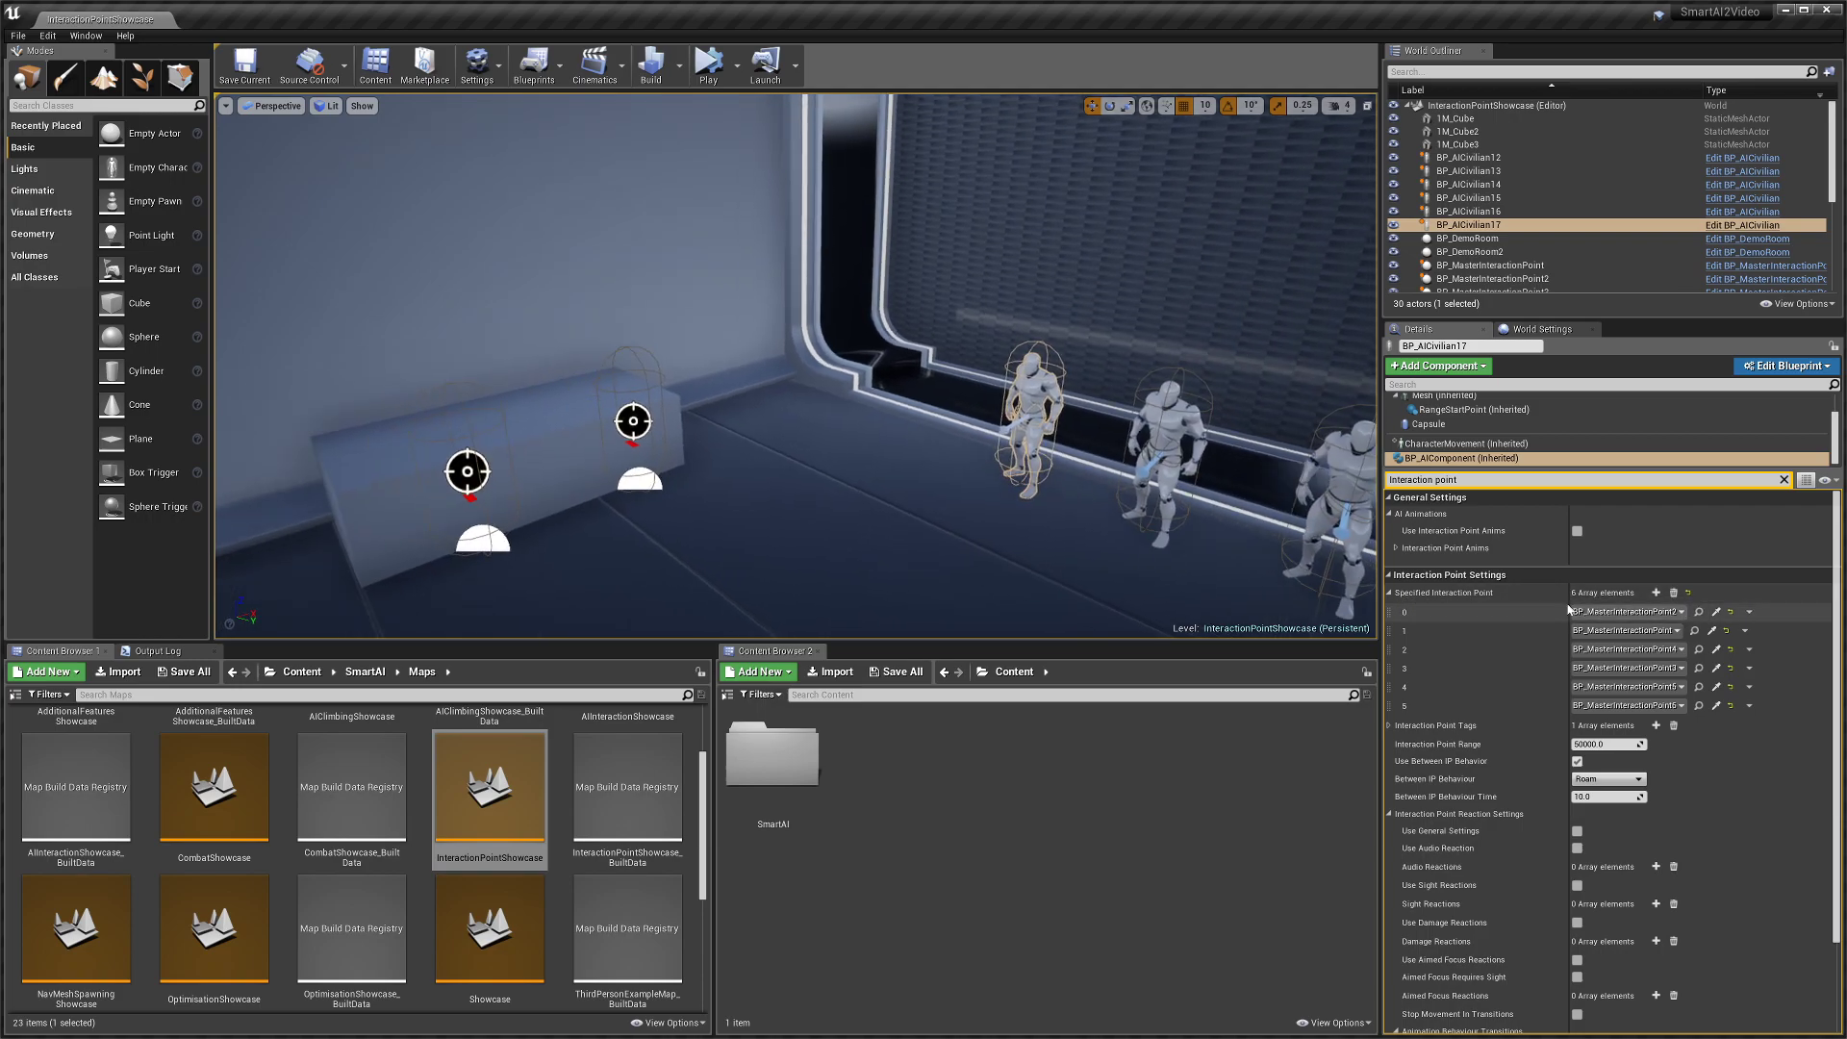
click(1656, 593)
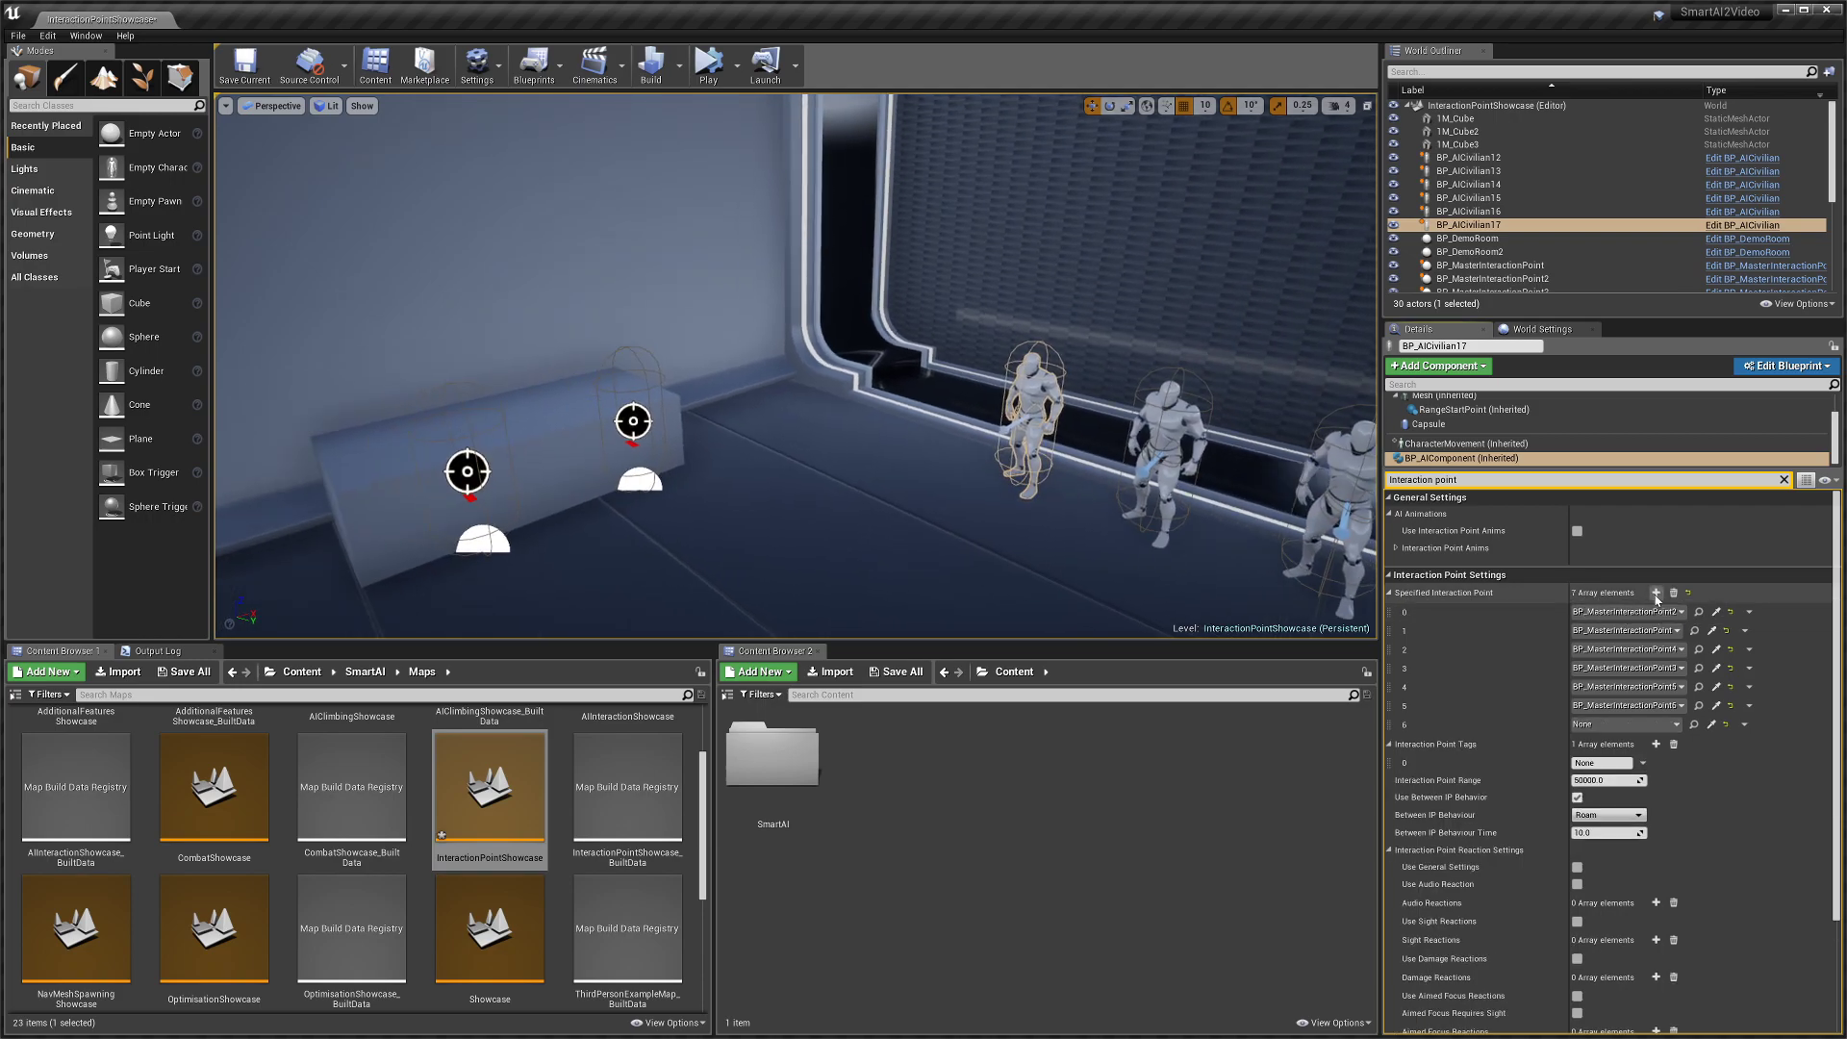
click(1711, 724)
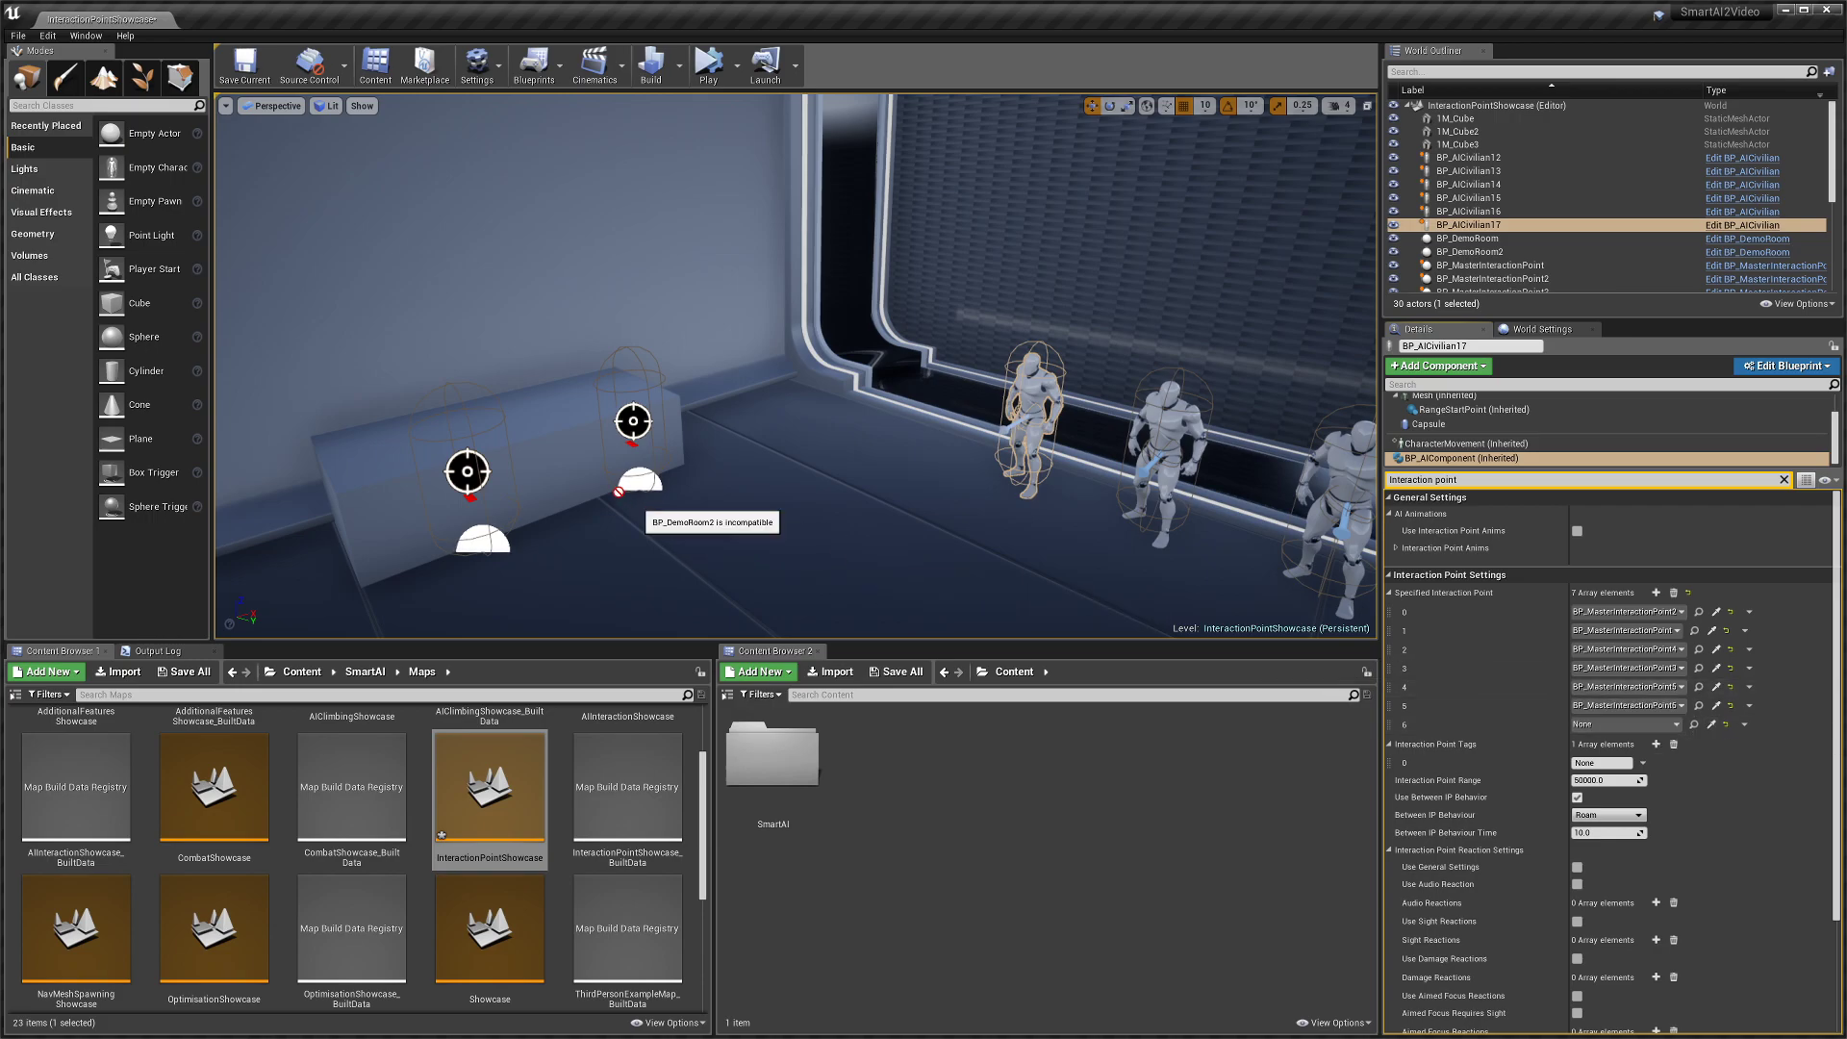
click(643, 474)
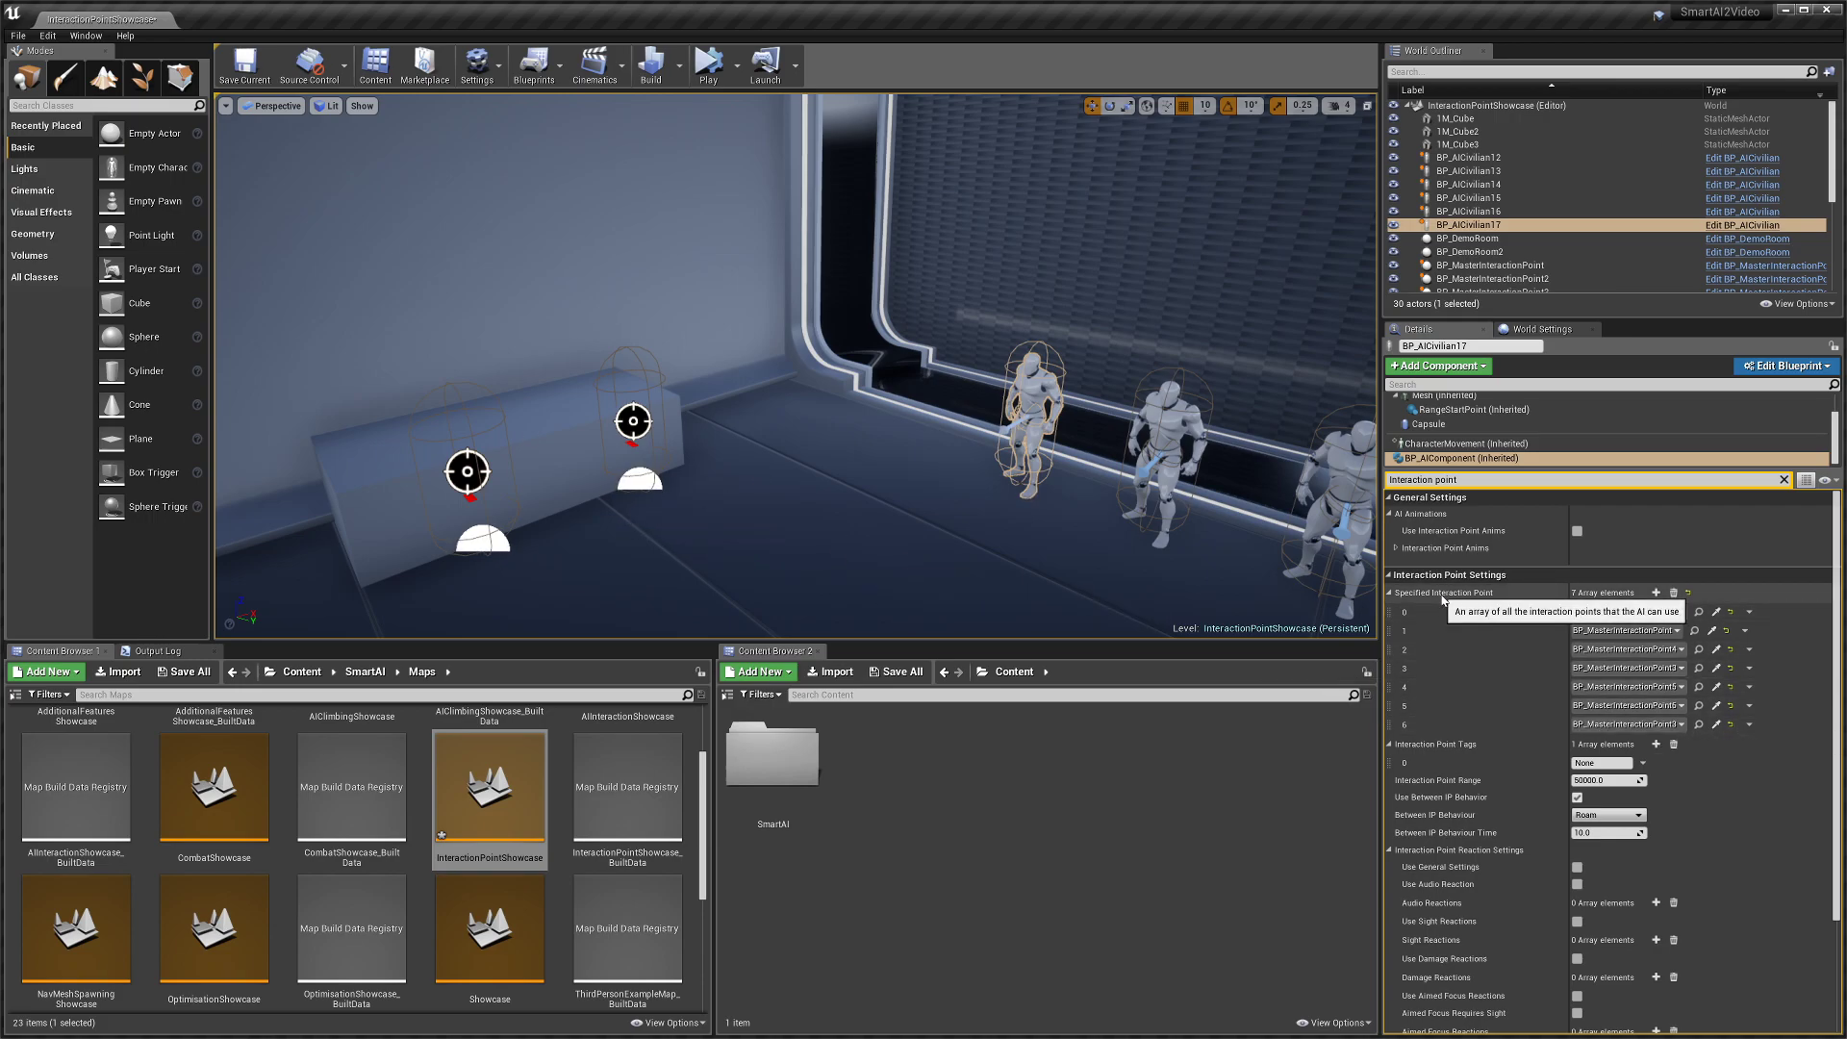
- Review the Interaction Point Tags entry, and collapse the tags and Specified Interaction Point arrays
scroll(1400, 710, down, 1)
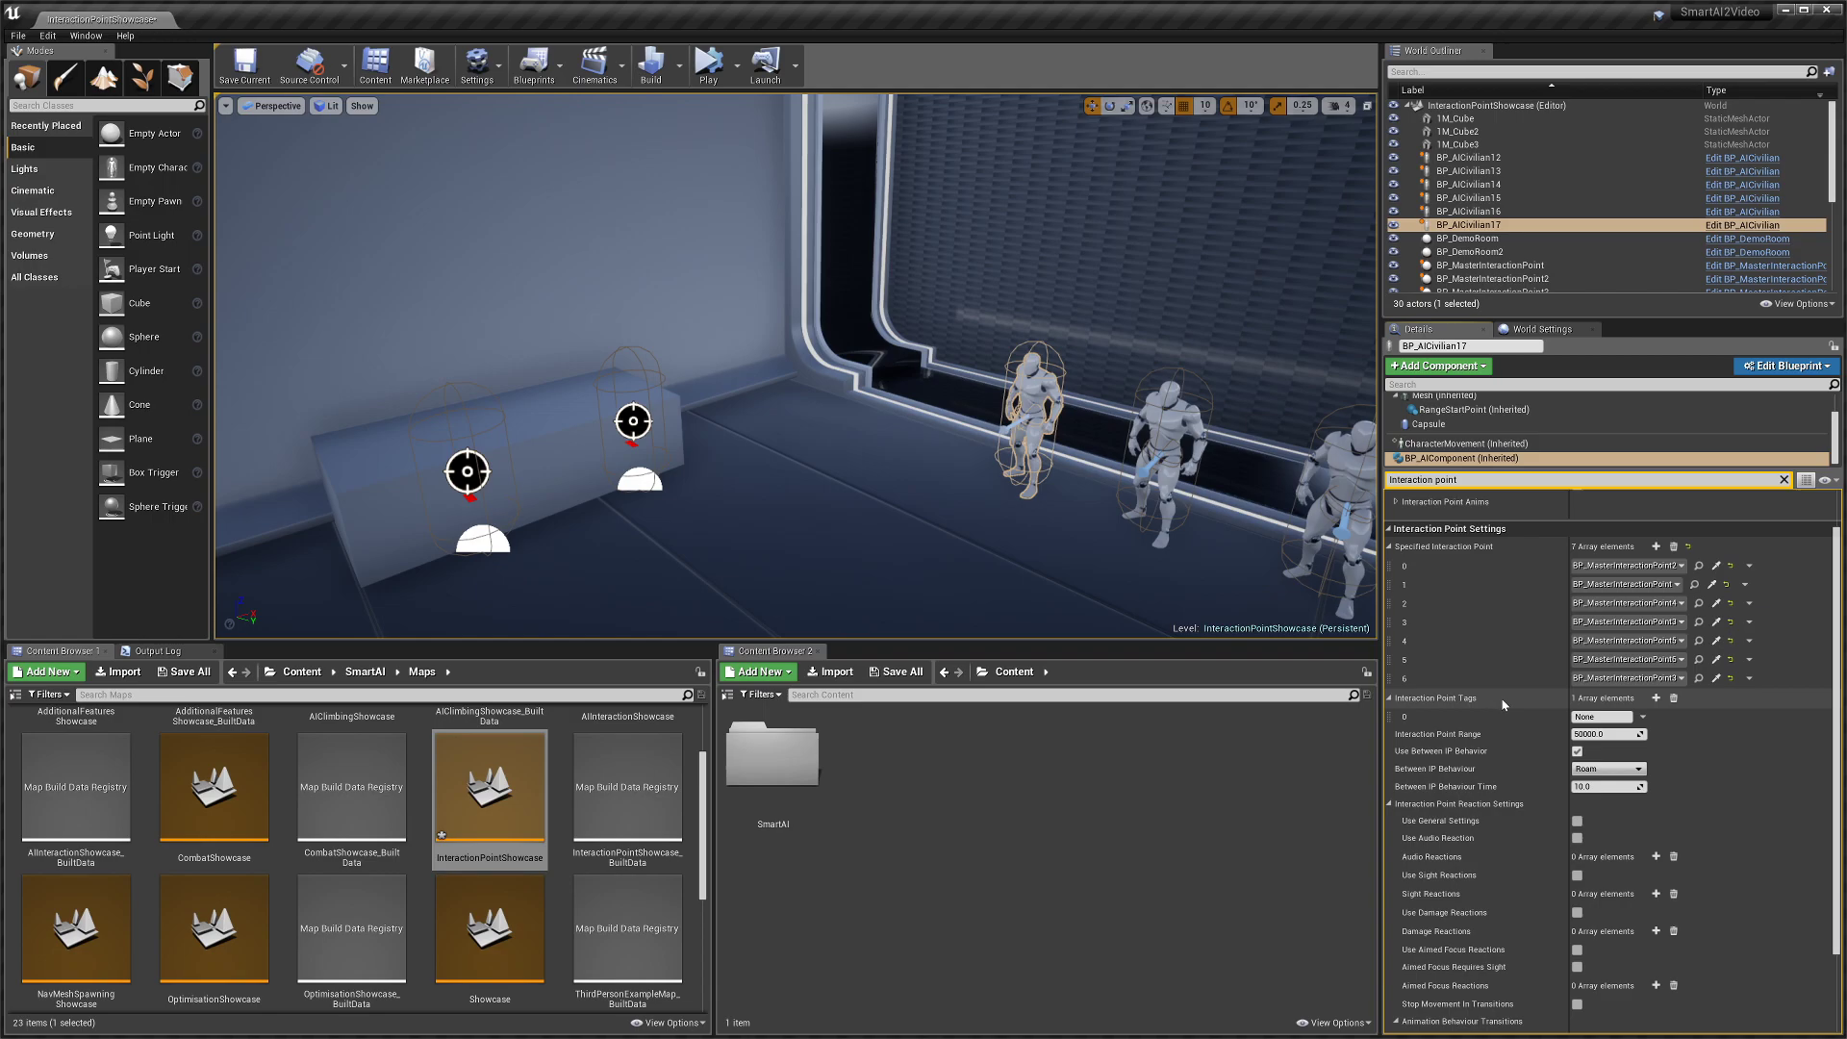
scroll(1505, 701, down, 1)
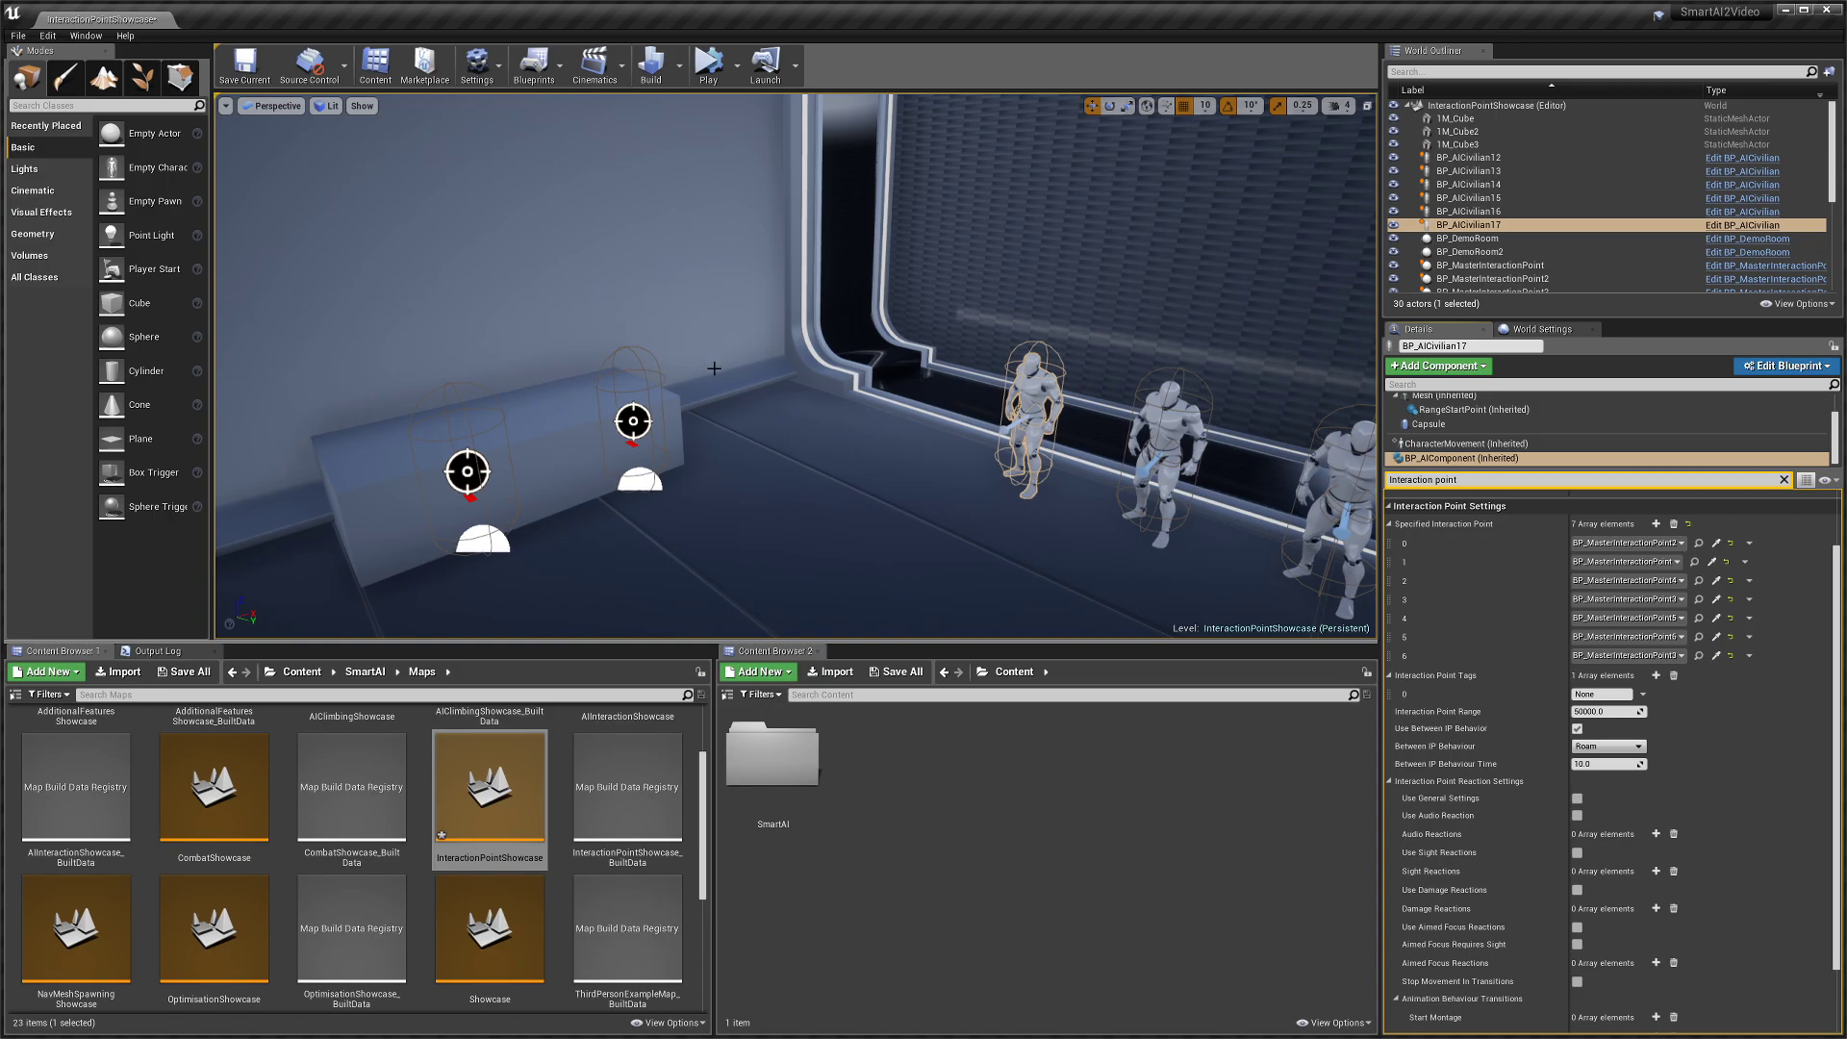
click(1602, 694)
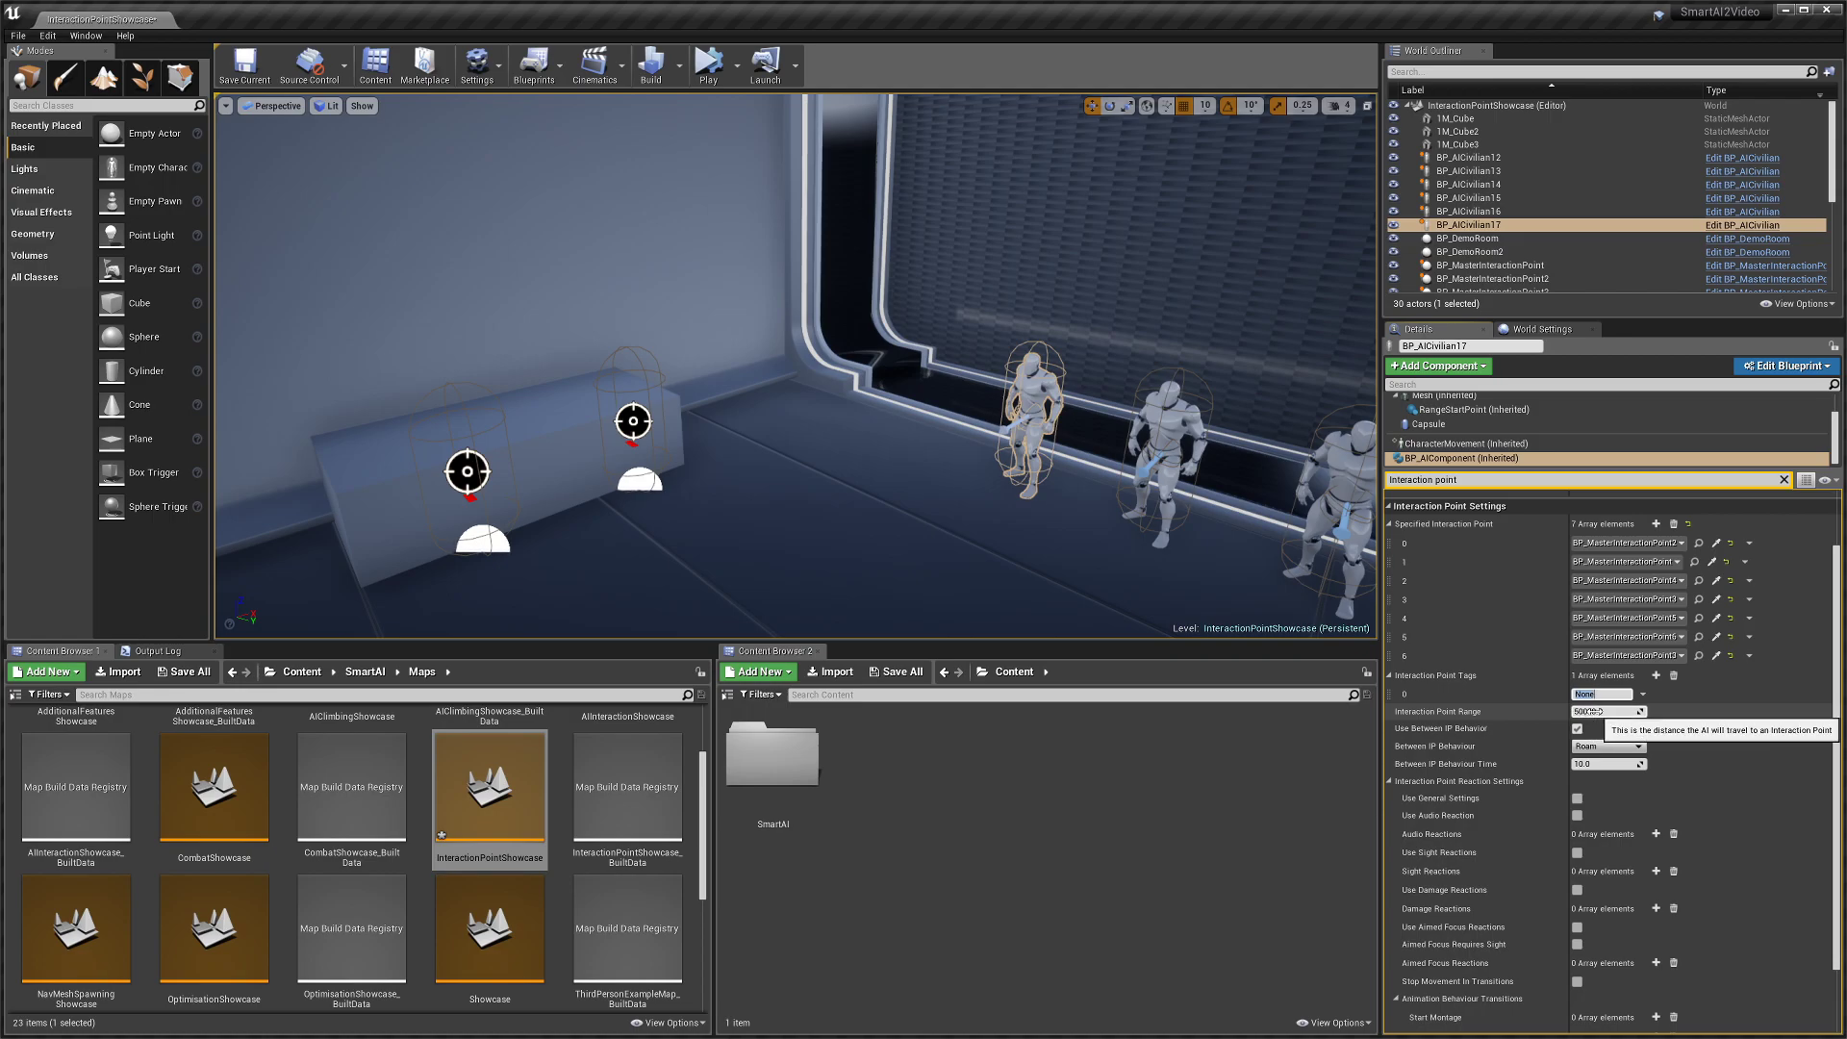
click(1394, 679)
click(1390, 524)
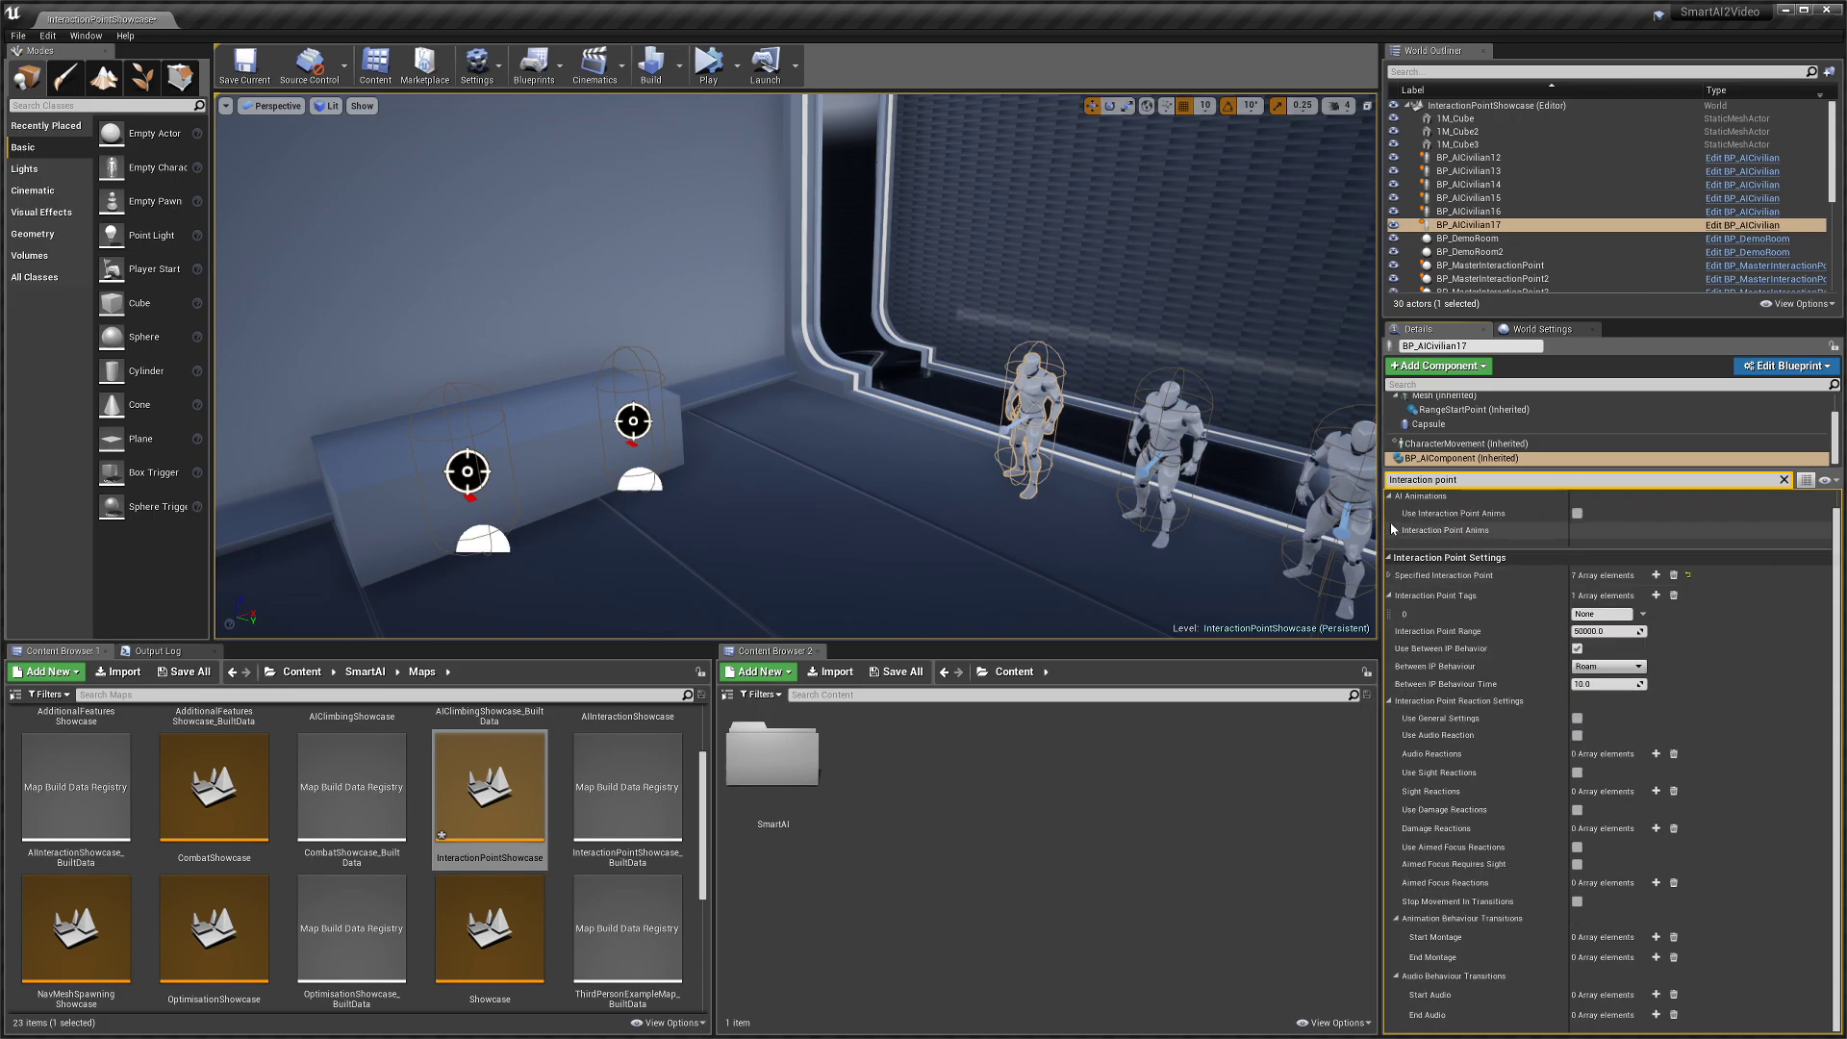
click(1390, 612)
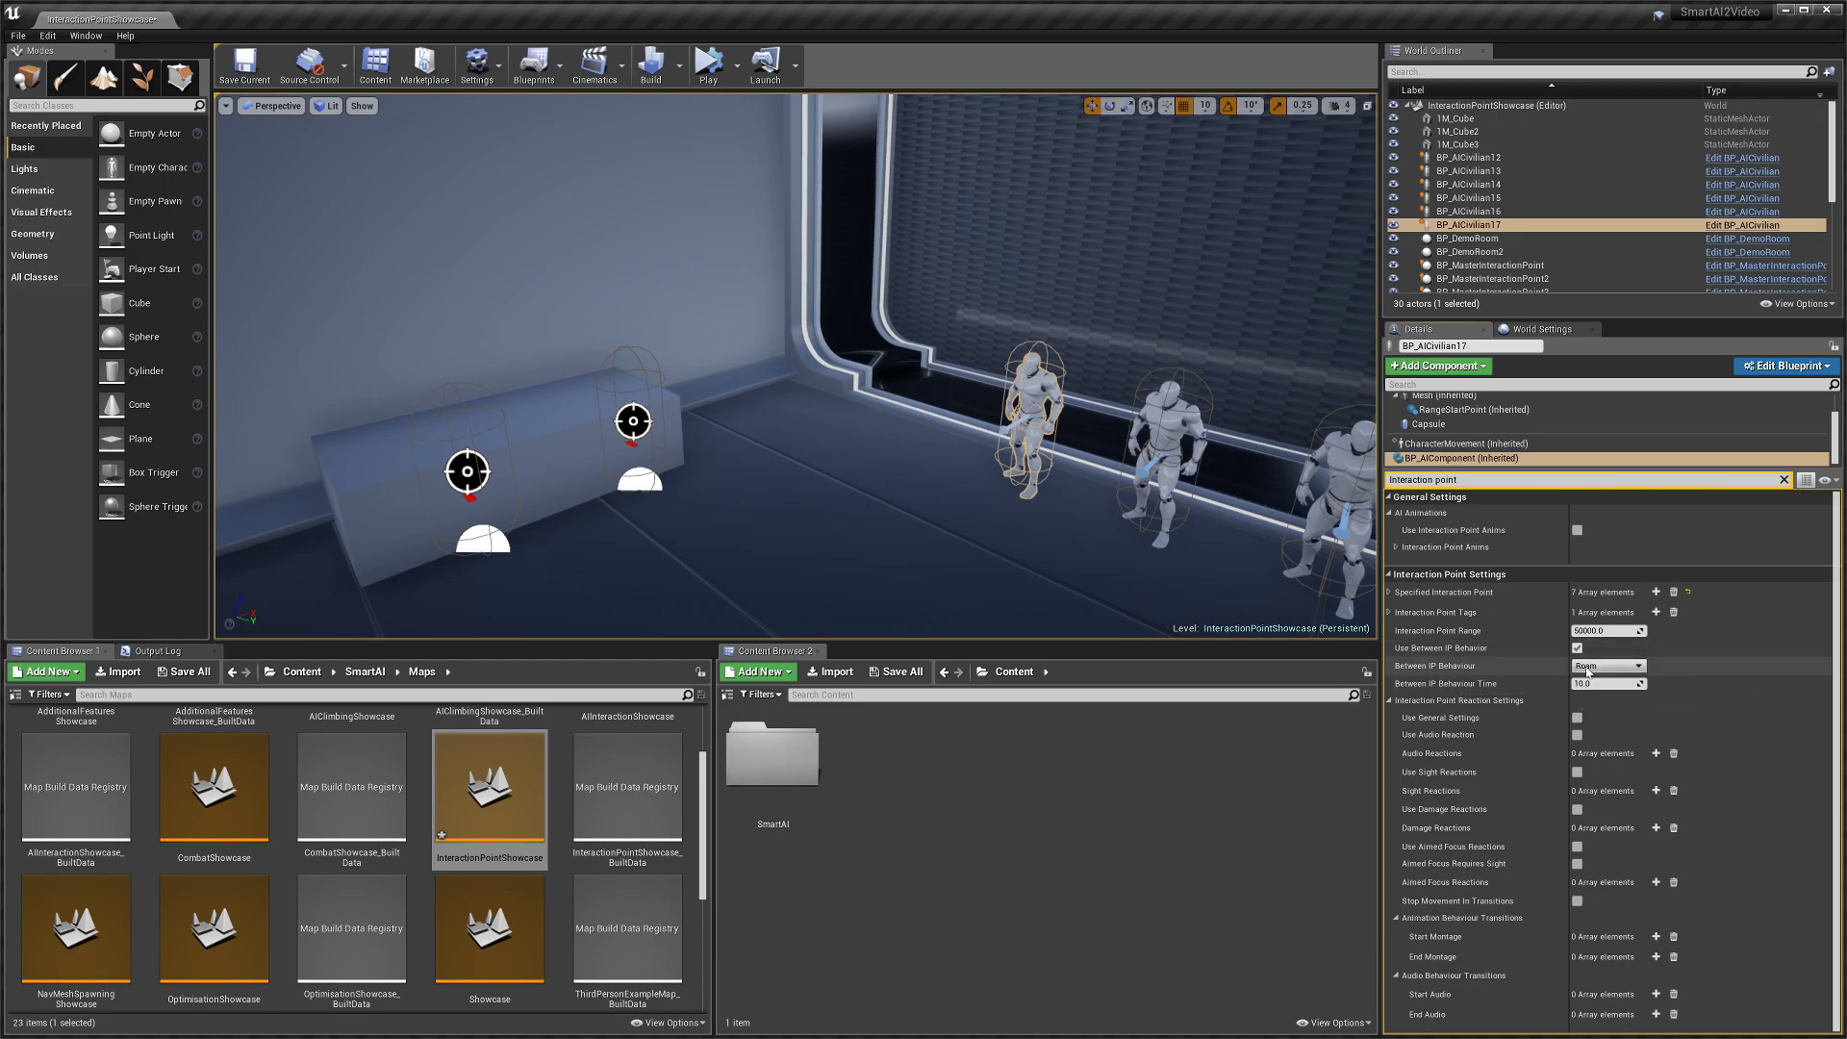
- Review the available Between IP Behaviour options and the Interaction Point Reaction Settings, leaving the reaction group collapsed
click(1636, 665)
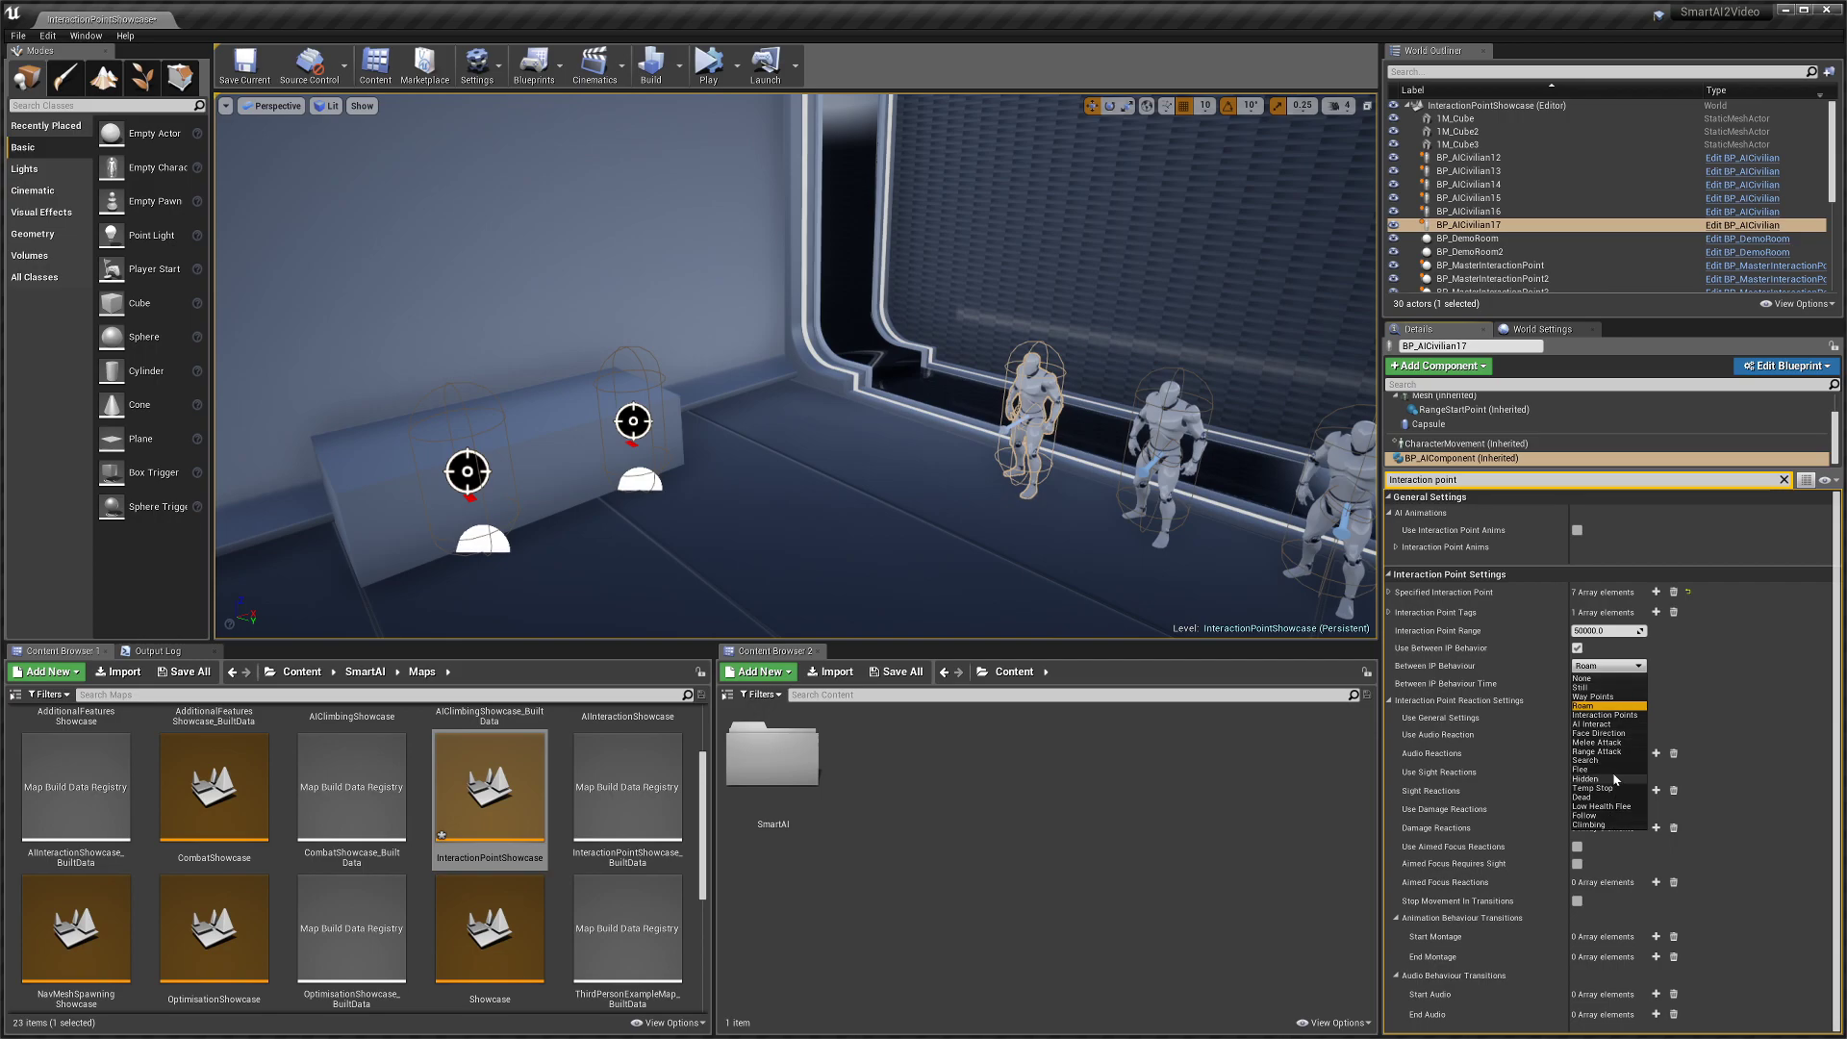
click(1627, 670)
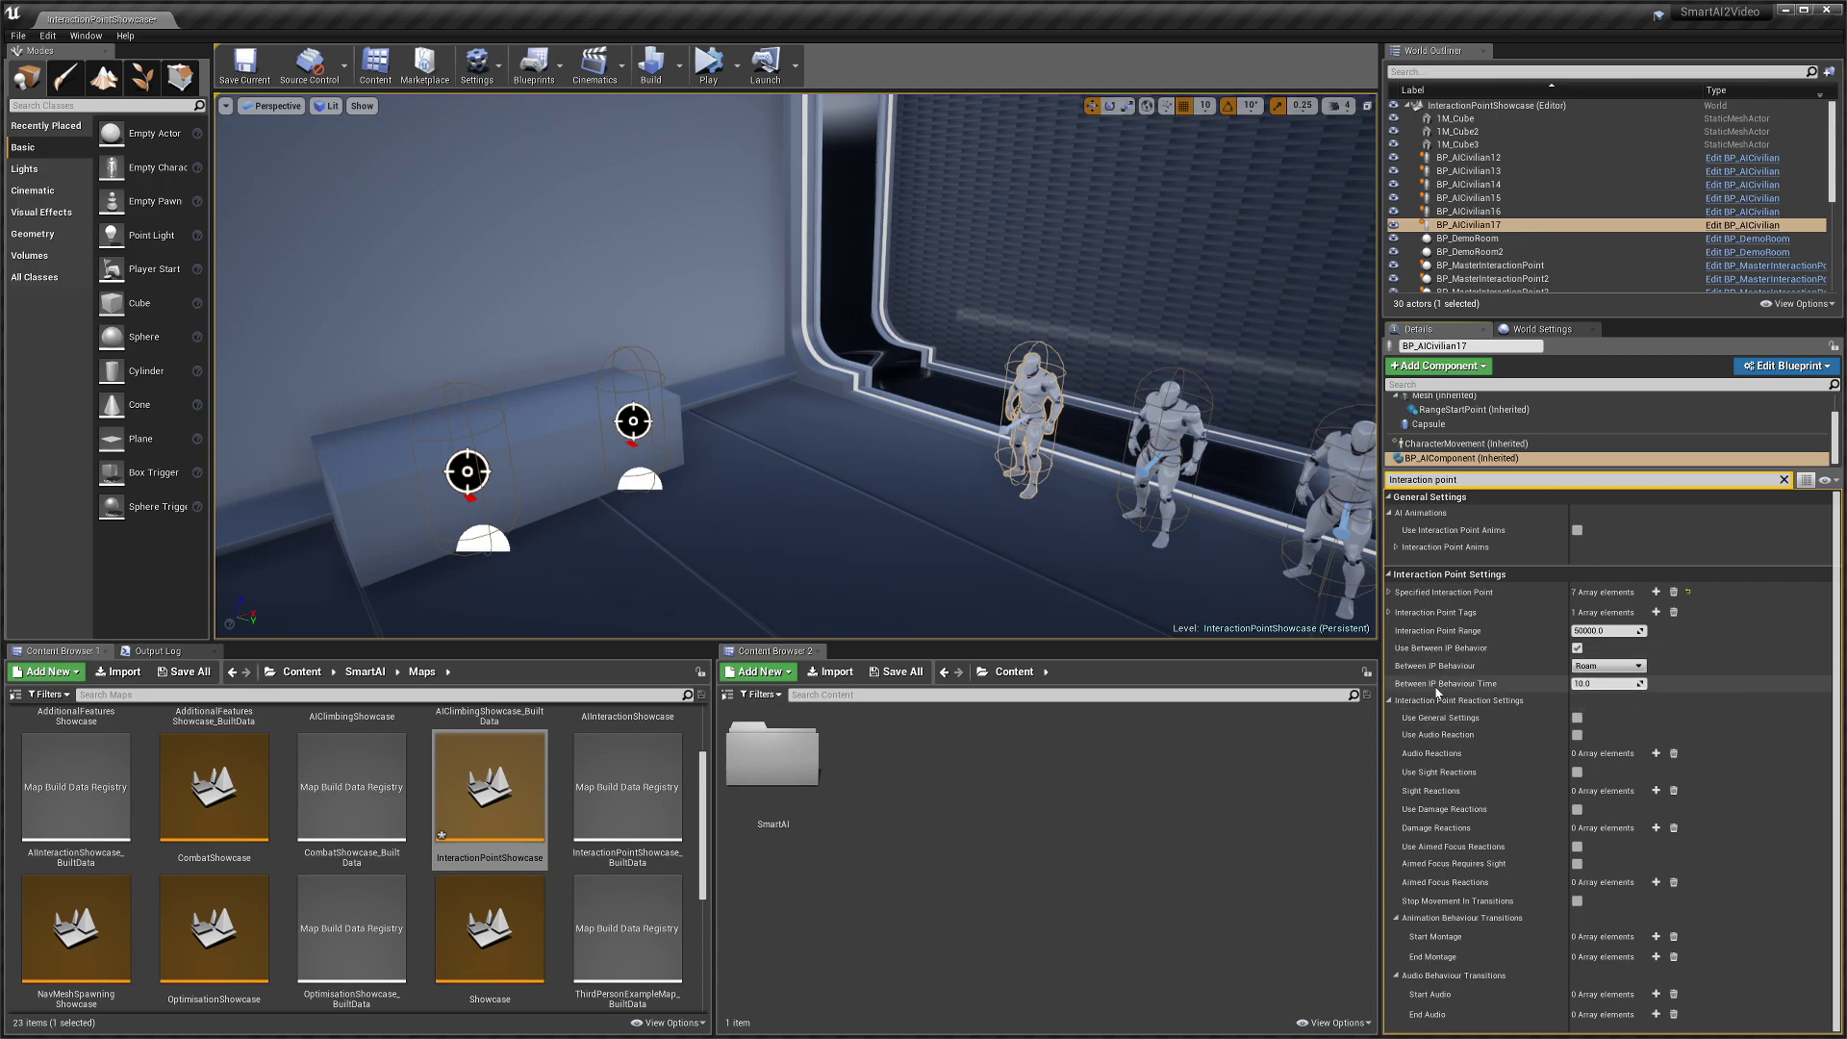
click(1389, 702)
click(1389, 702)
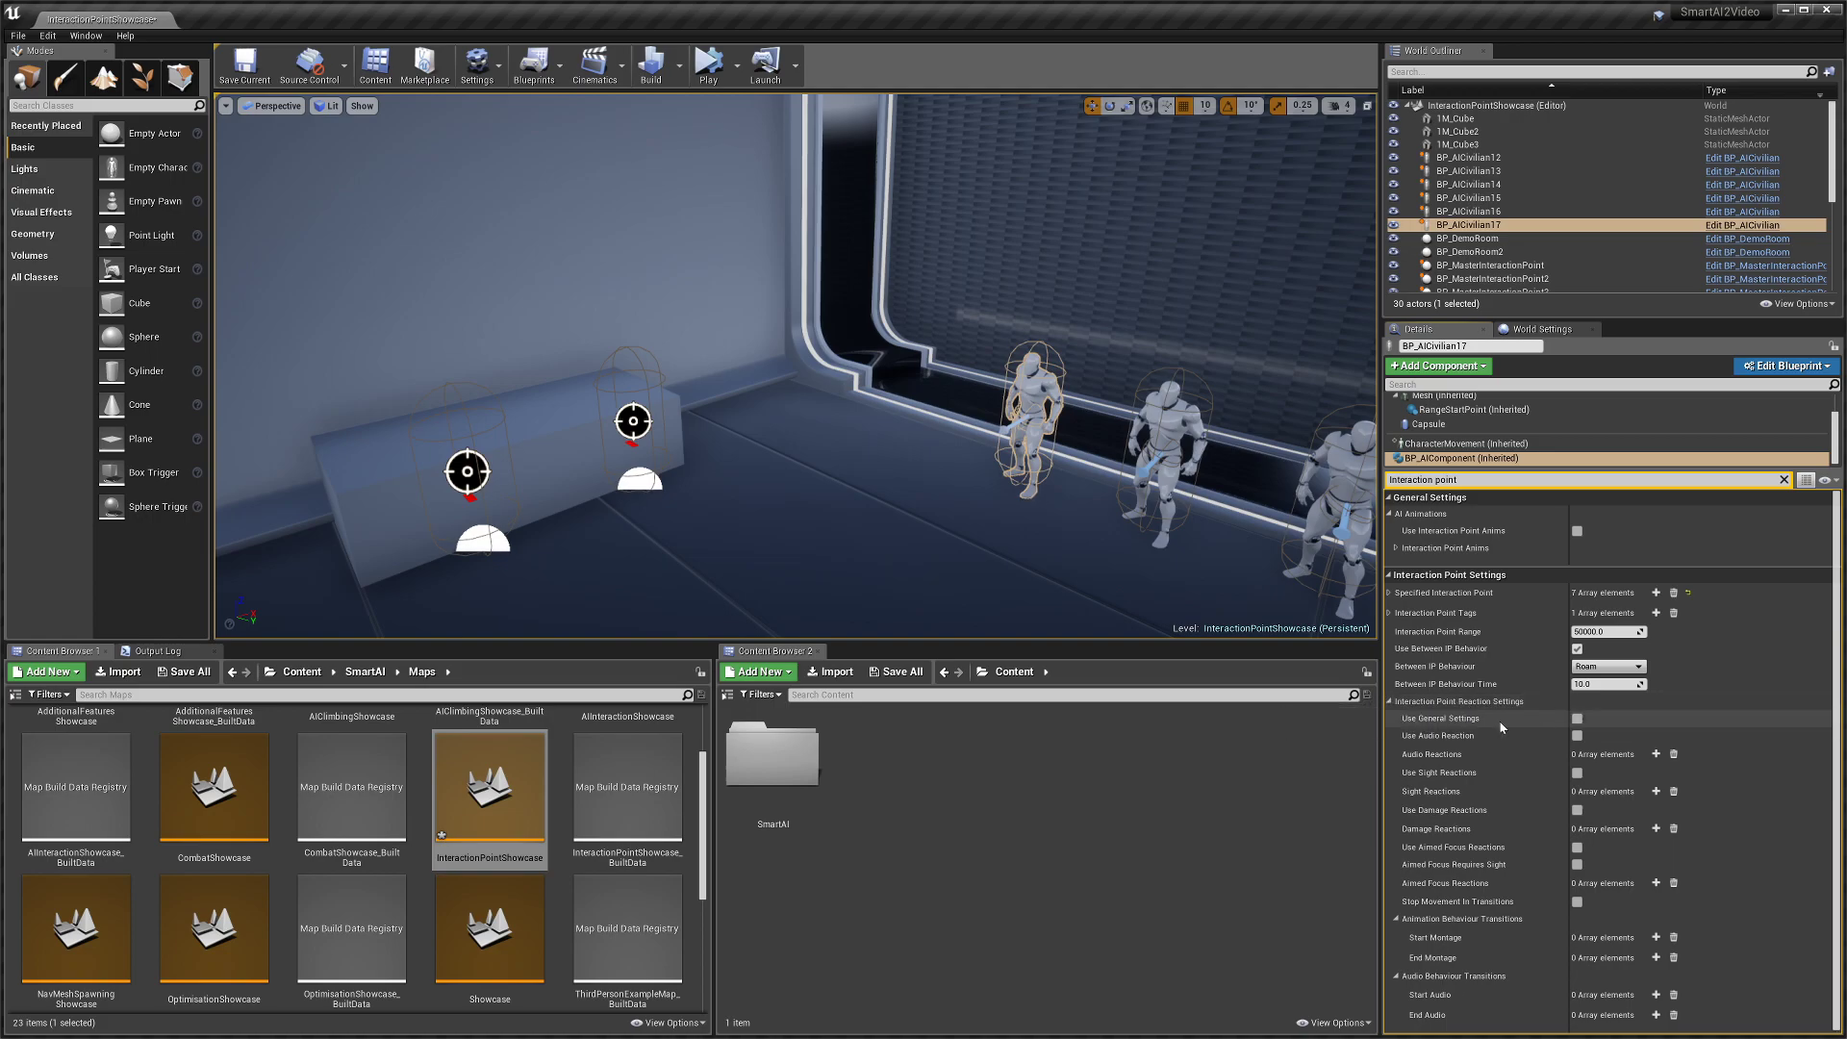
click(1389, 702)
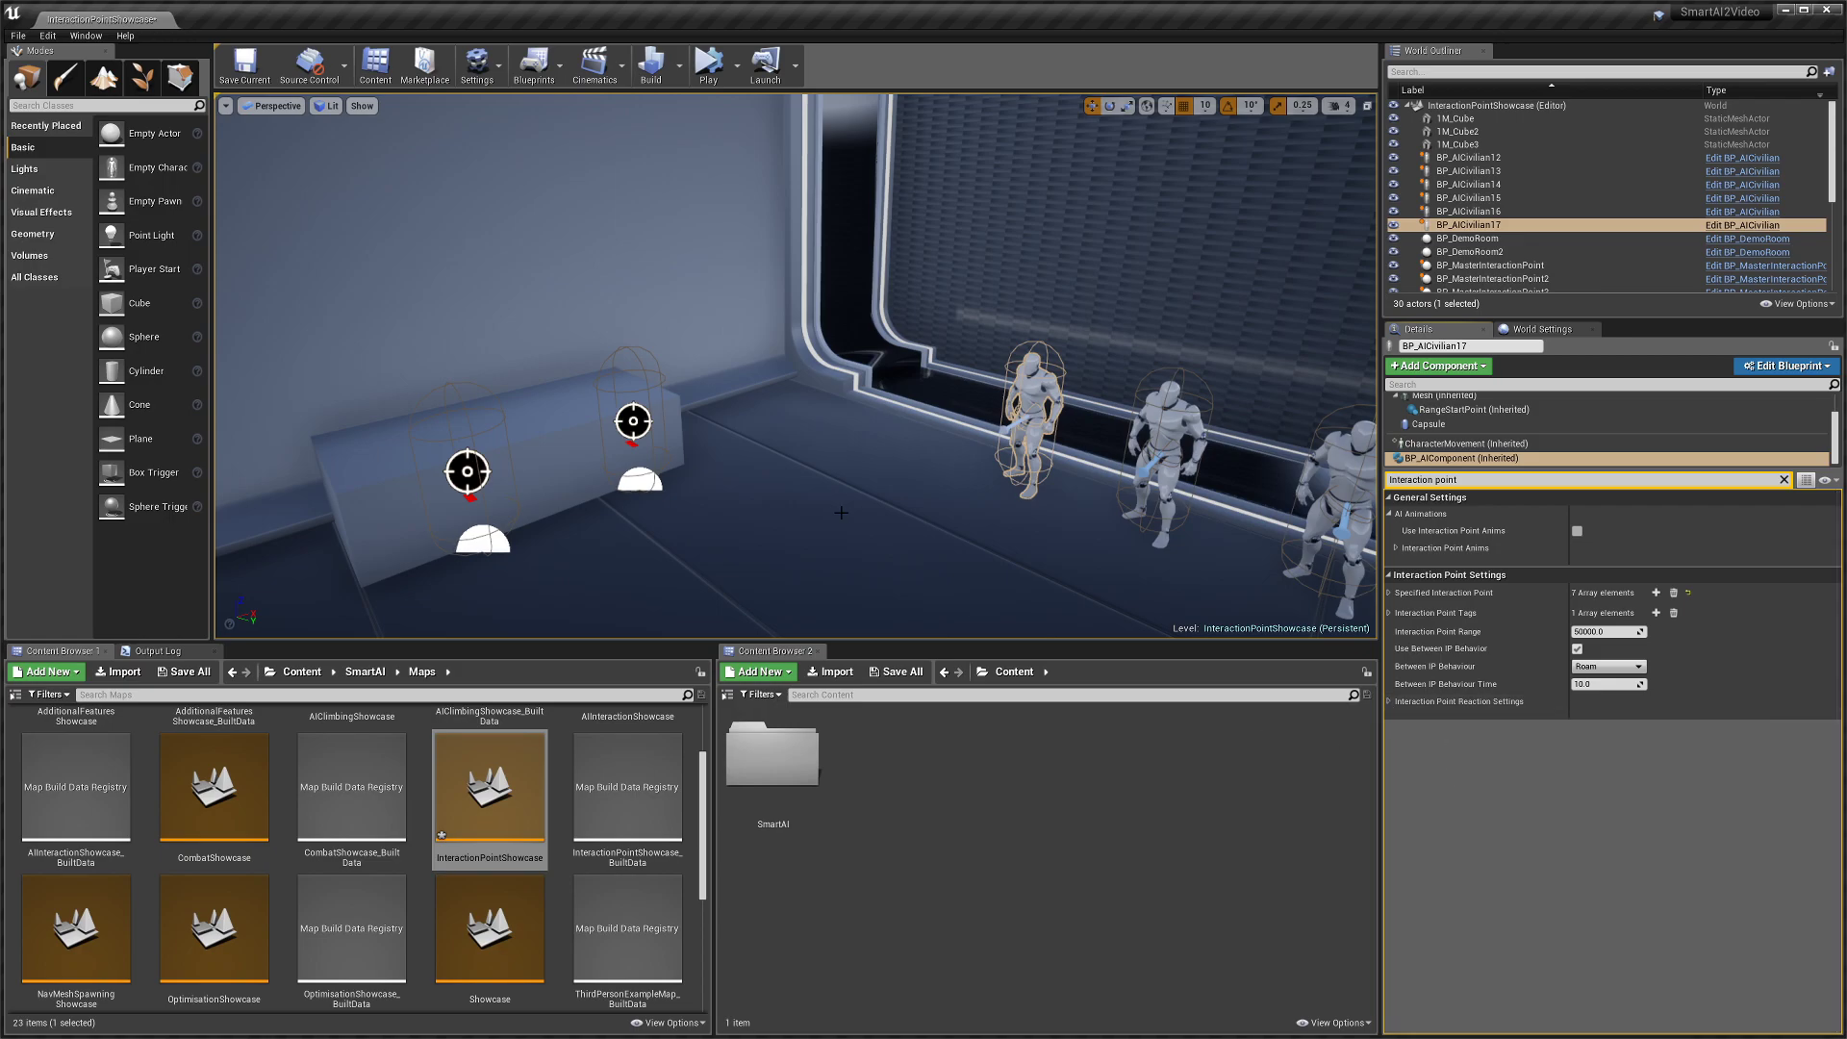
- Select BP_MasterInteractionPoint3 at the far end of the bench and clear the property filter to show all its settings
right_drag(669, 350, 639, 351)
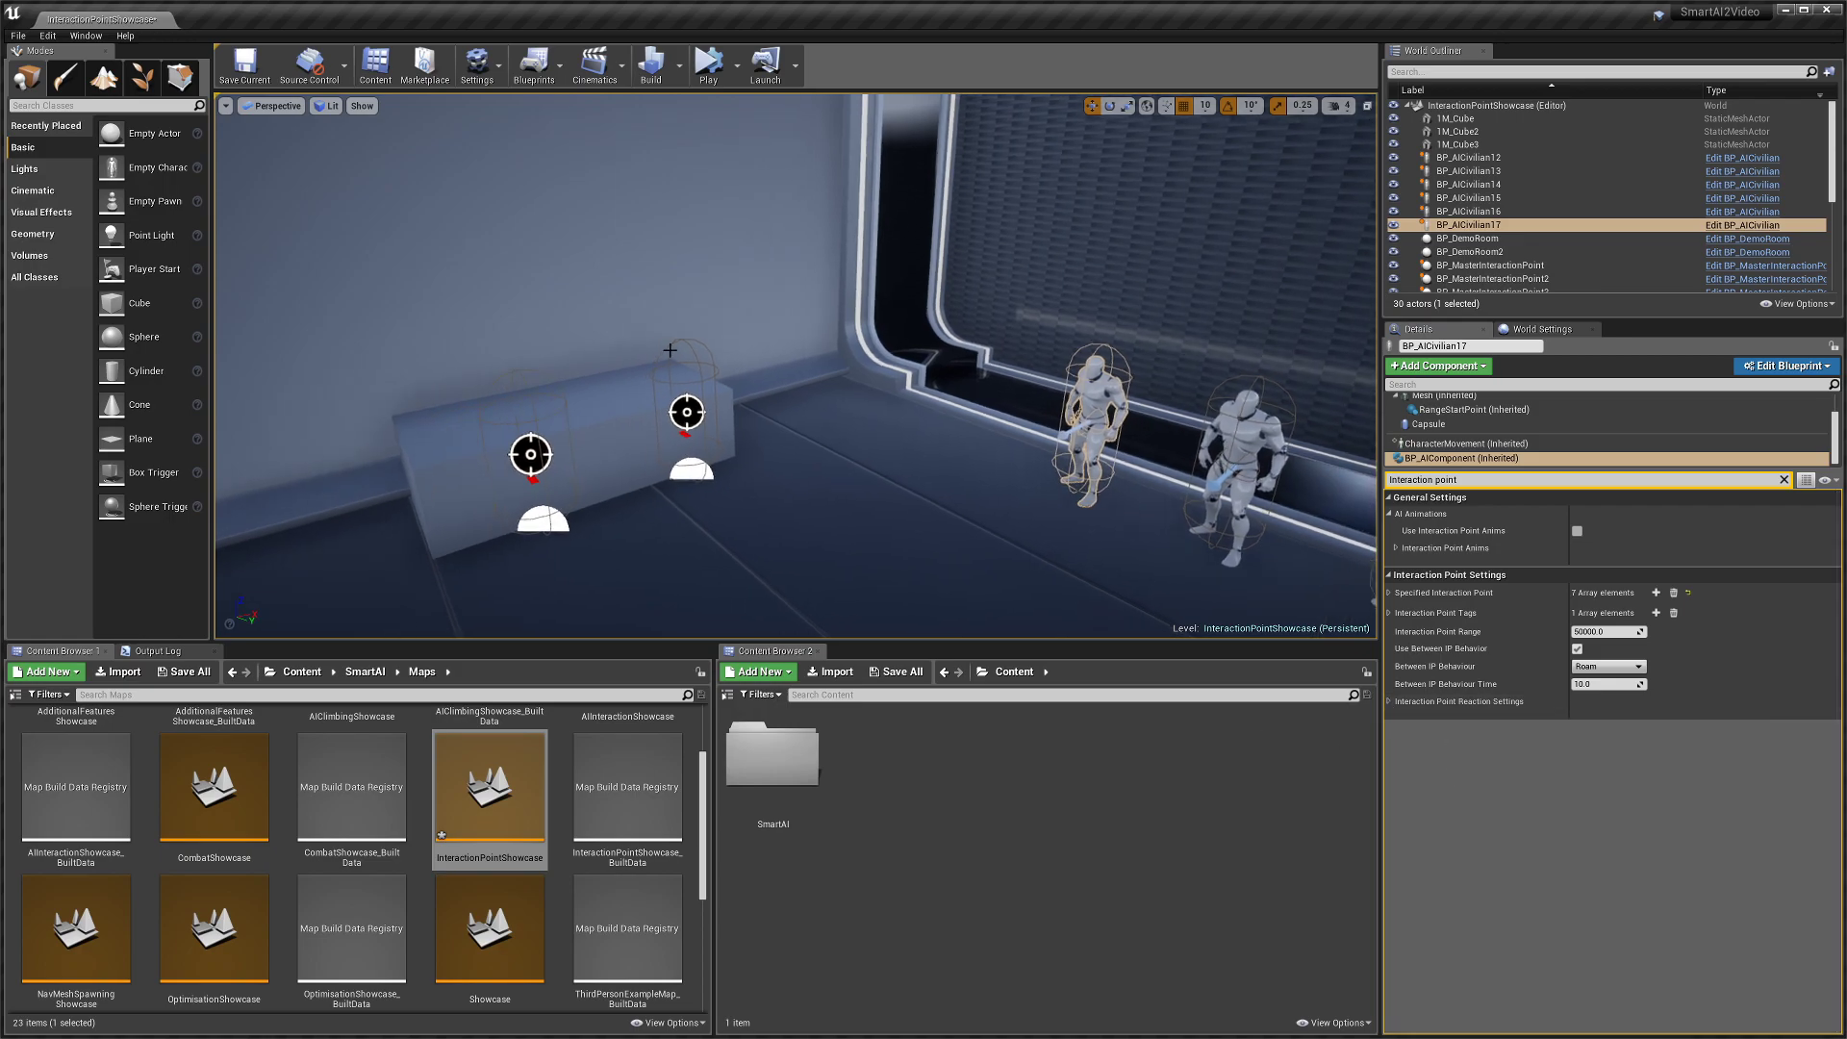
click(684, 460)
key(f)
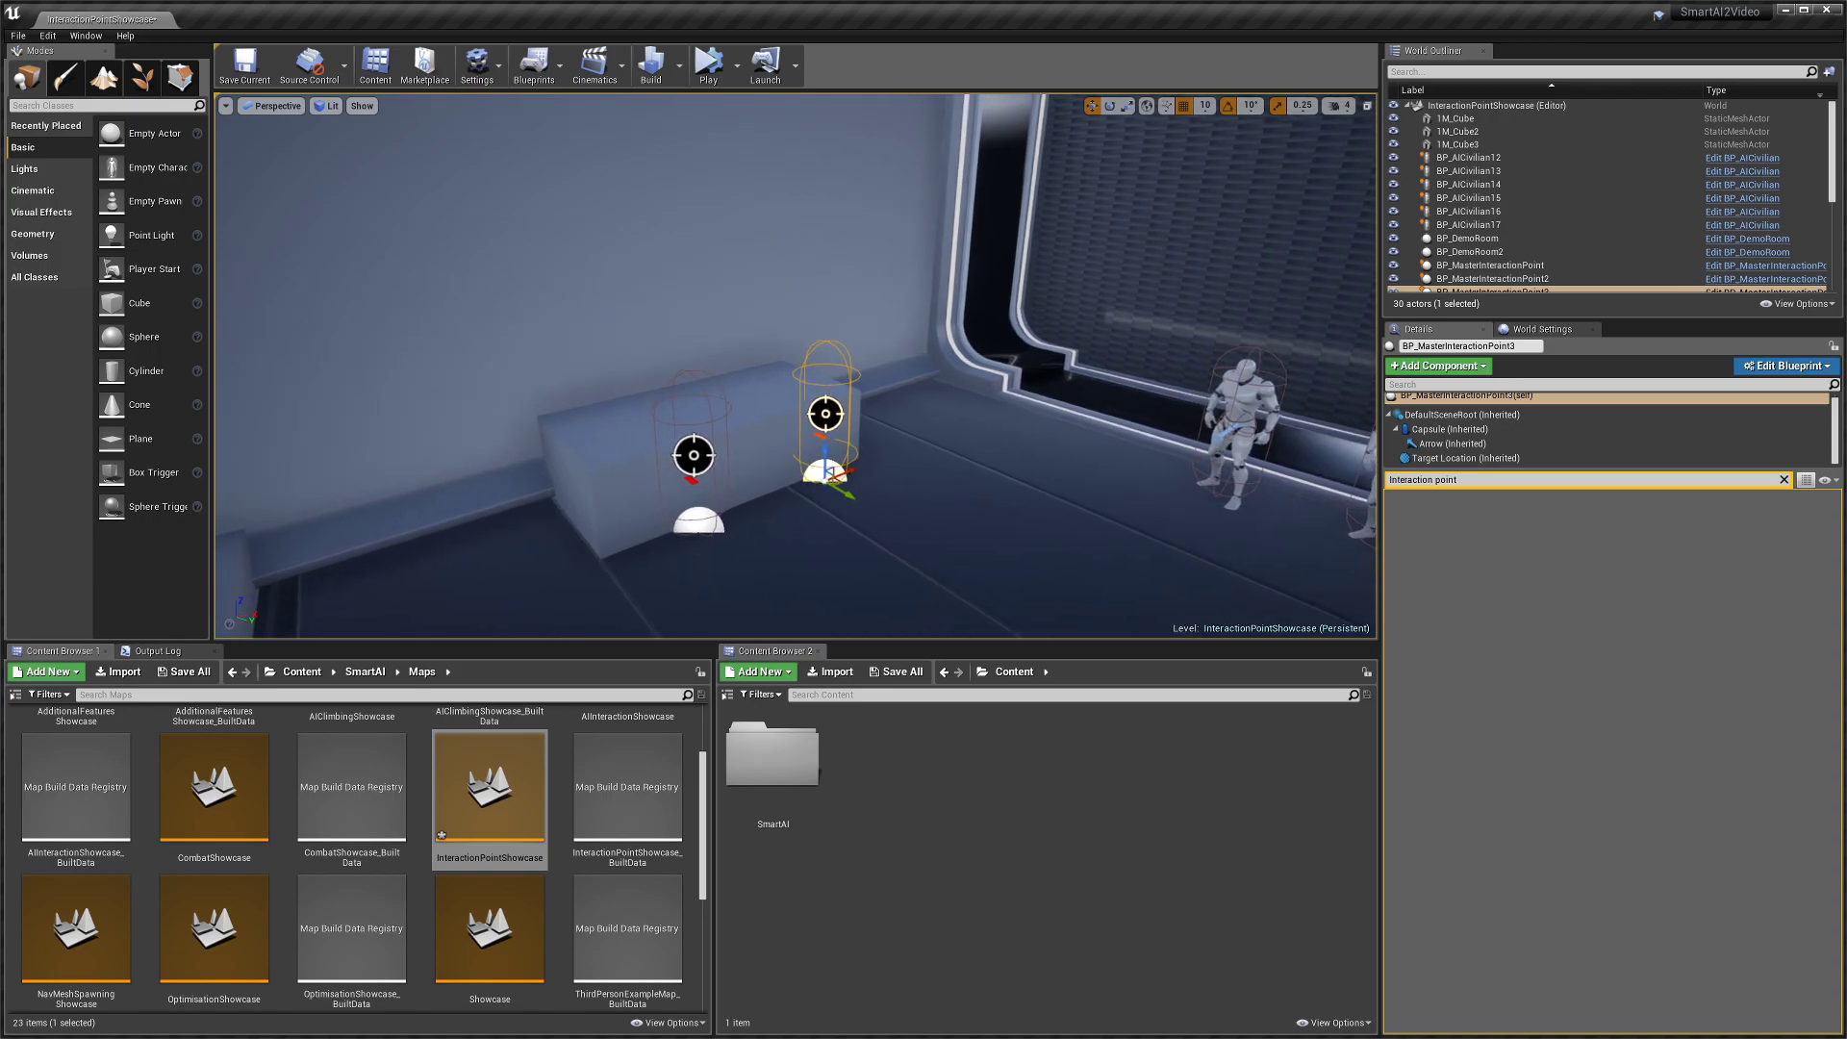
click(1470, 480)
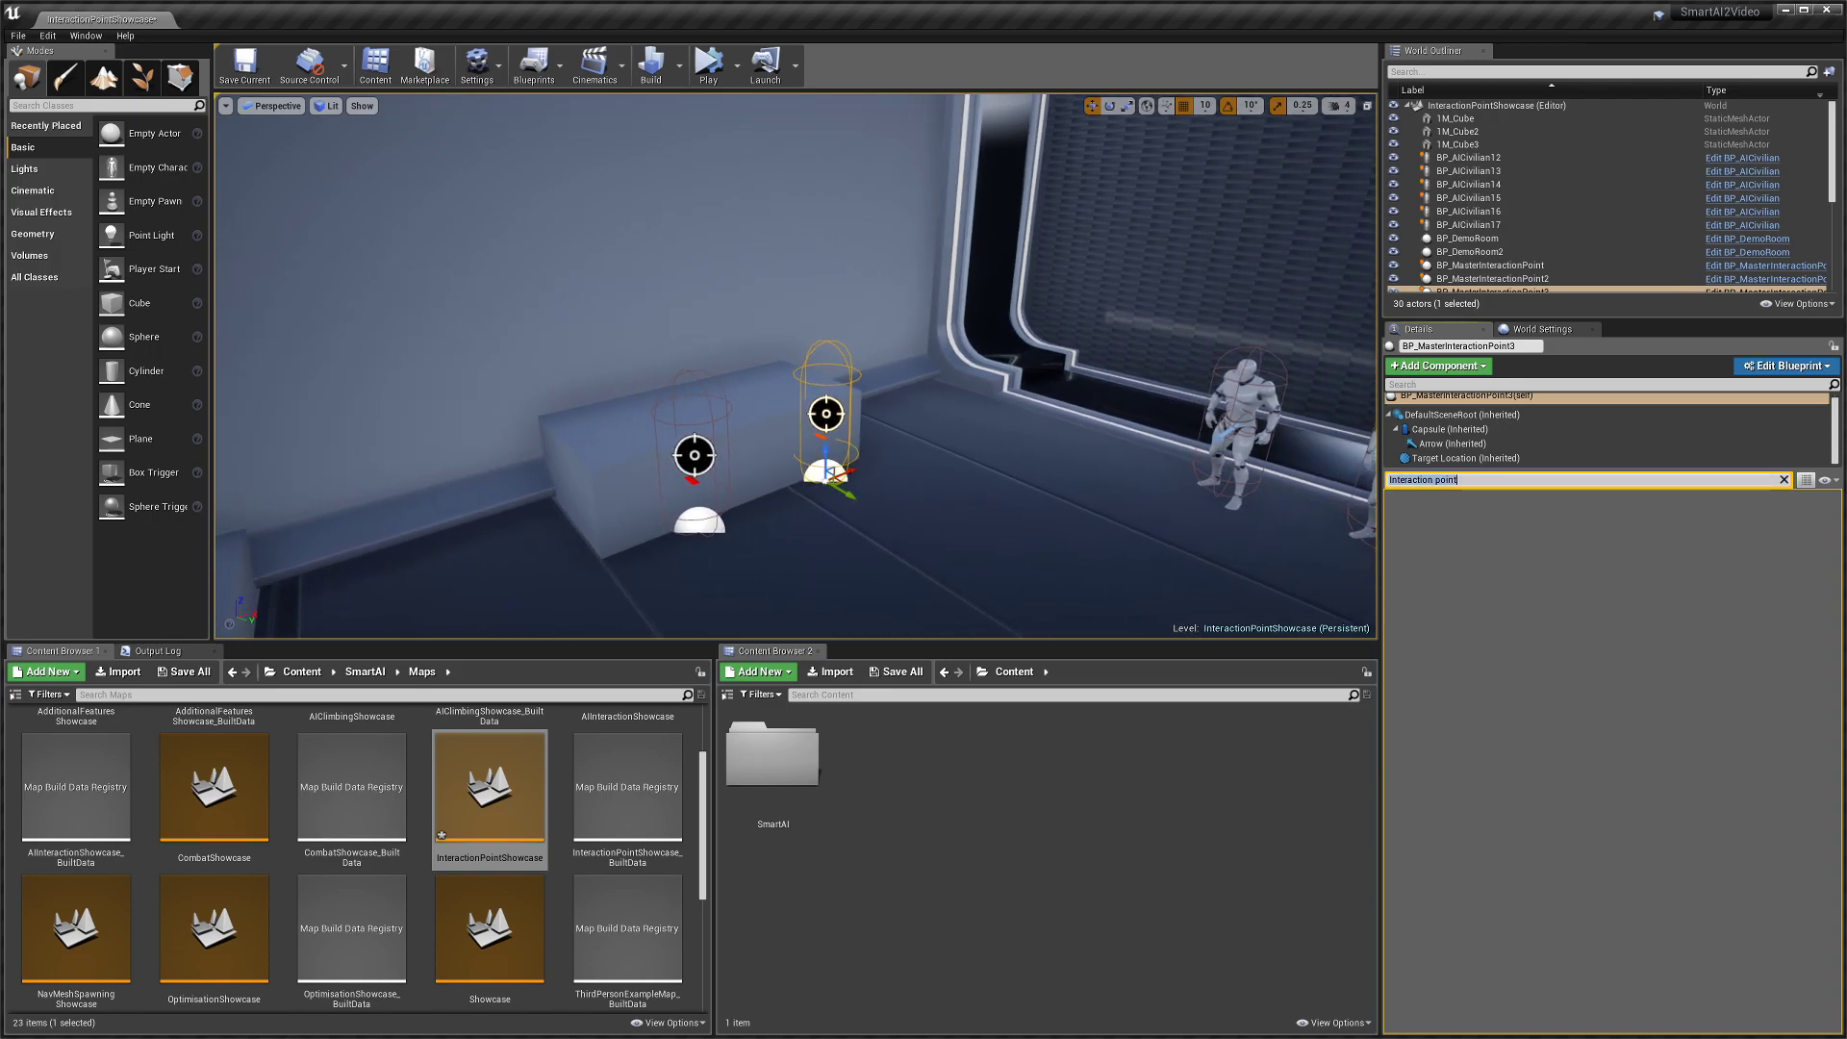
key(BackSpace)
- Review the Animation Order options of the interaction point and expand its Interact Animations array
right_drag(1066, 505, 1068, 505)
key(w)
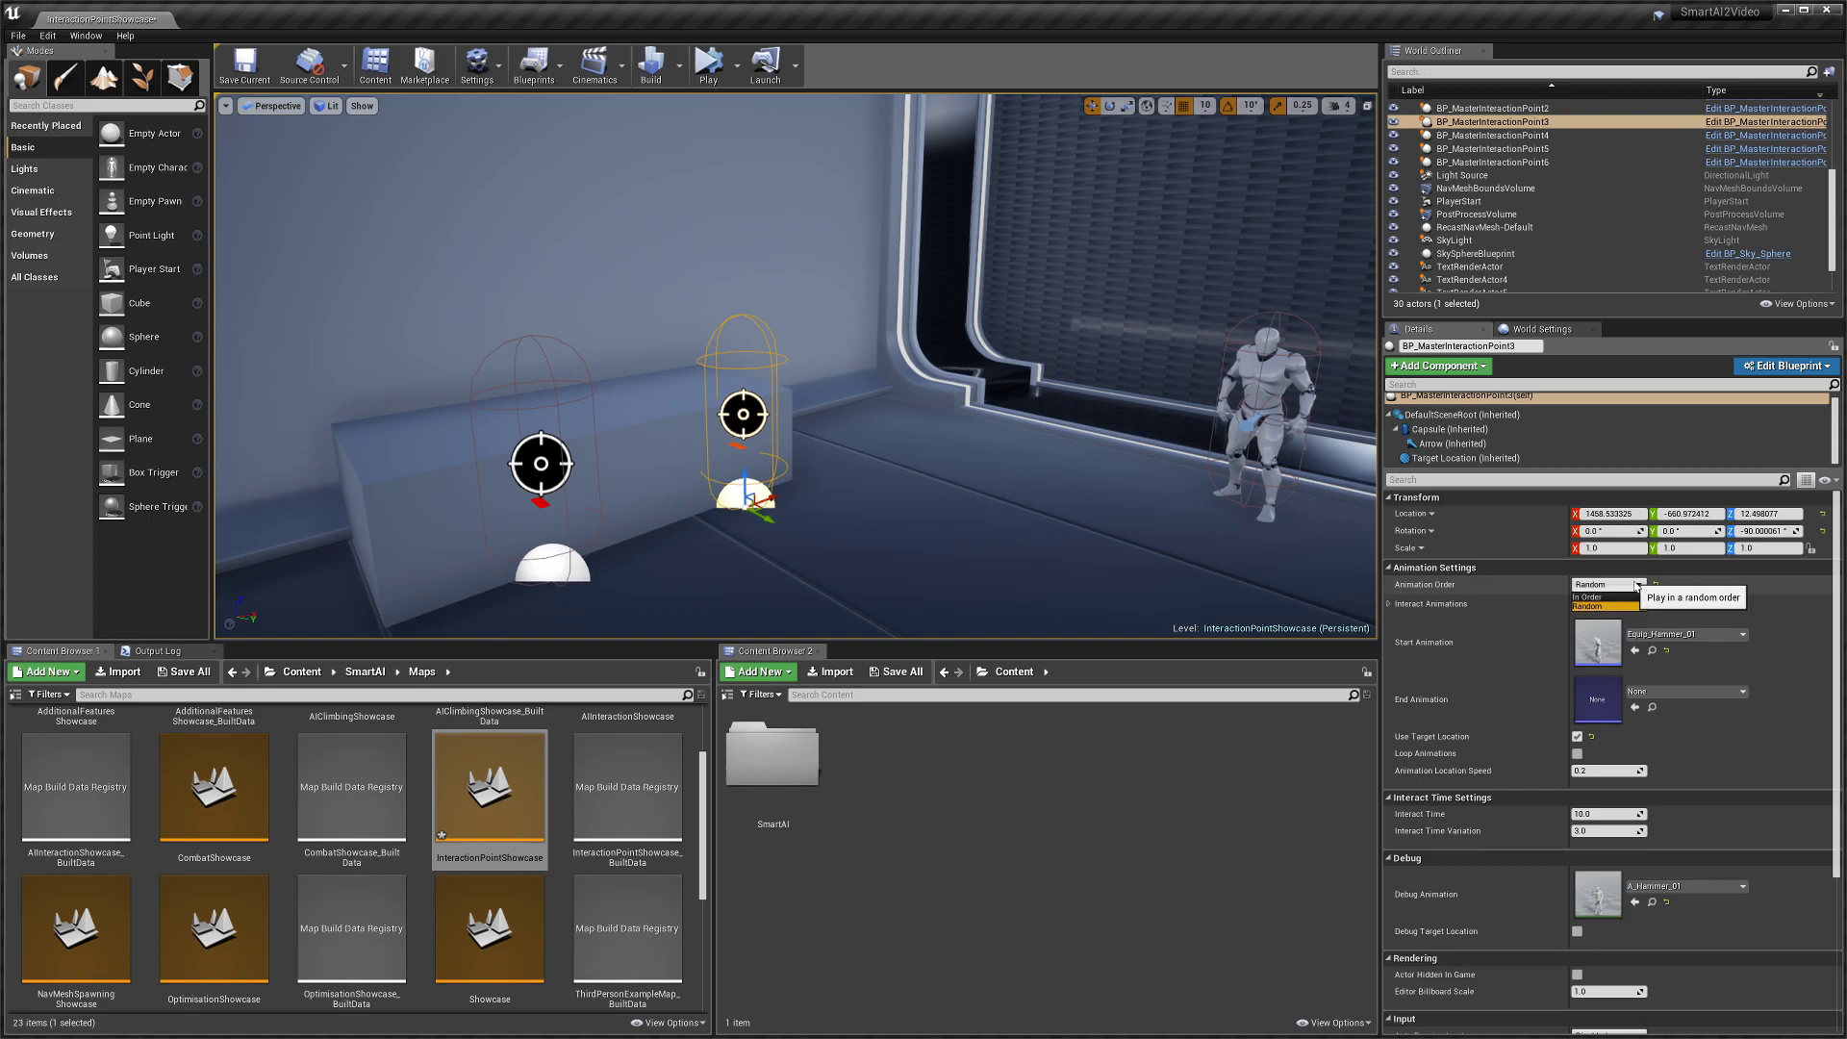
click(1389, 604)
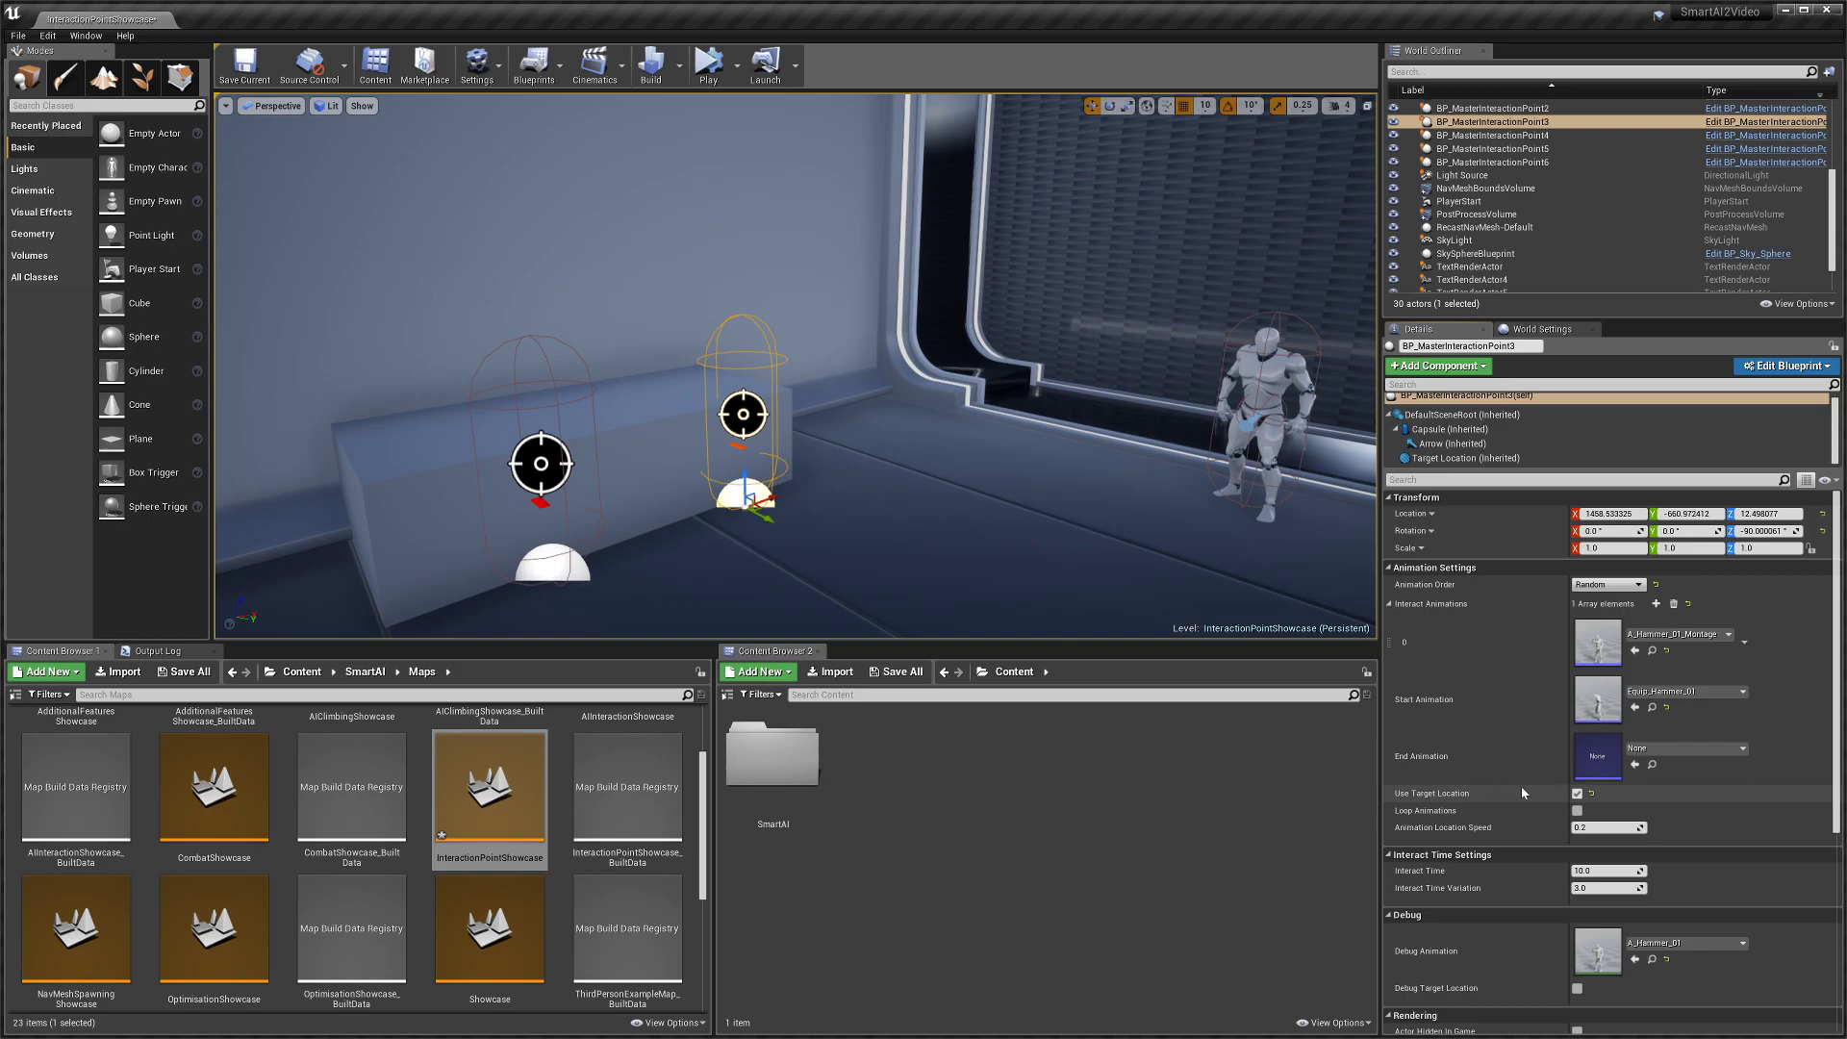
- Examine the interaction point beside the bench from several angles and inspect its Target Location component
right_drag(1020, 539, 876, 578)
key(s)
key(w)
right_drag(697, 522, 779, 550)
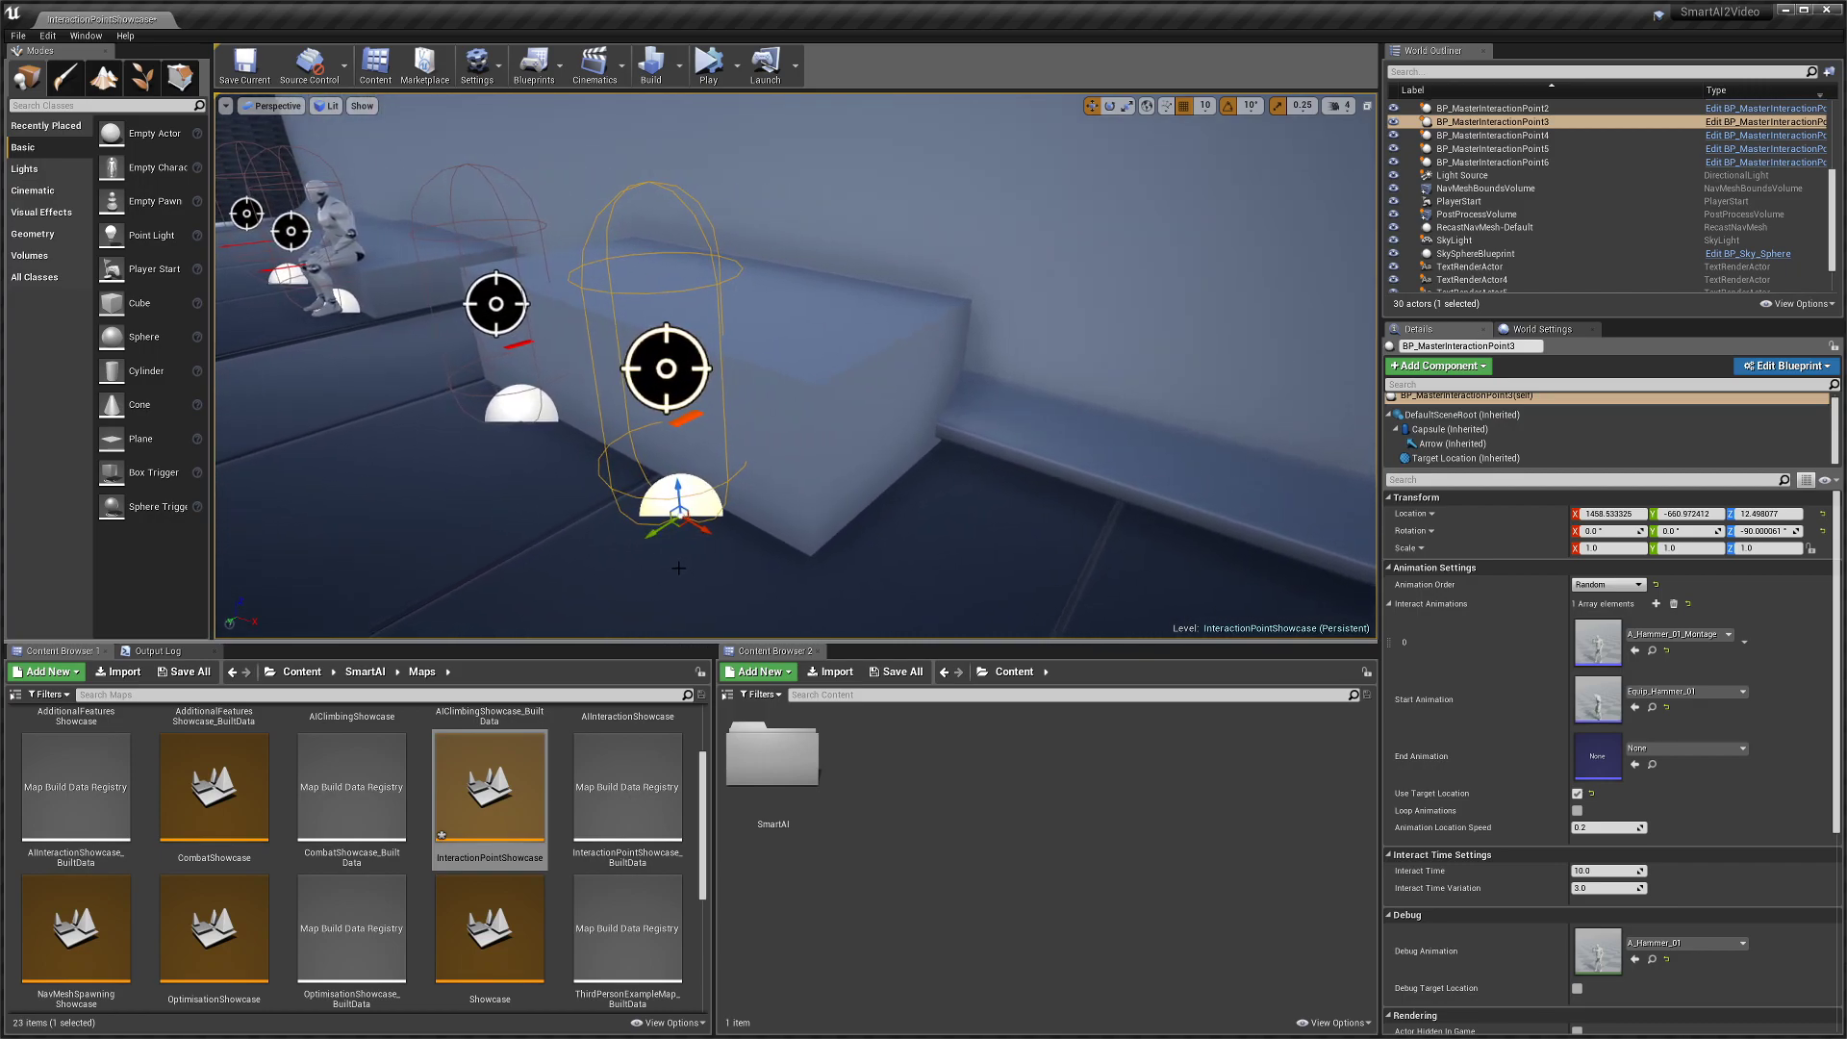
scroll(674, 485, down, 3)
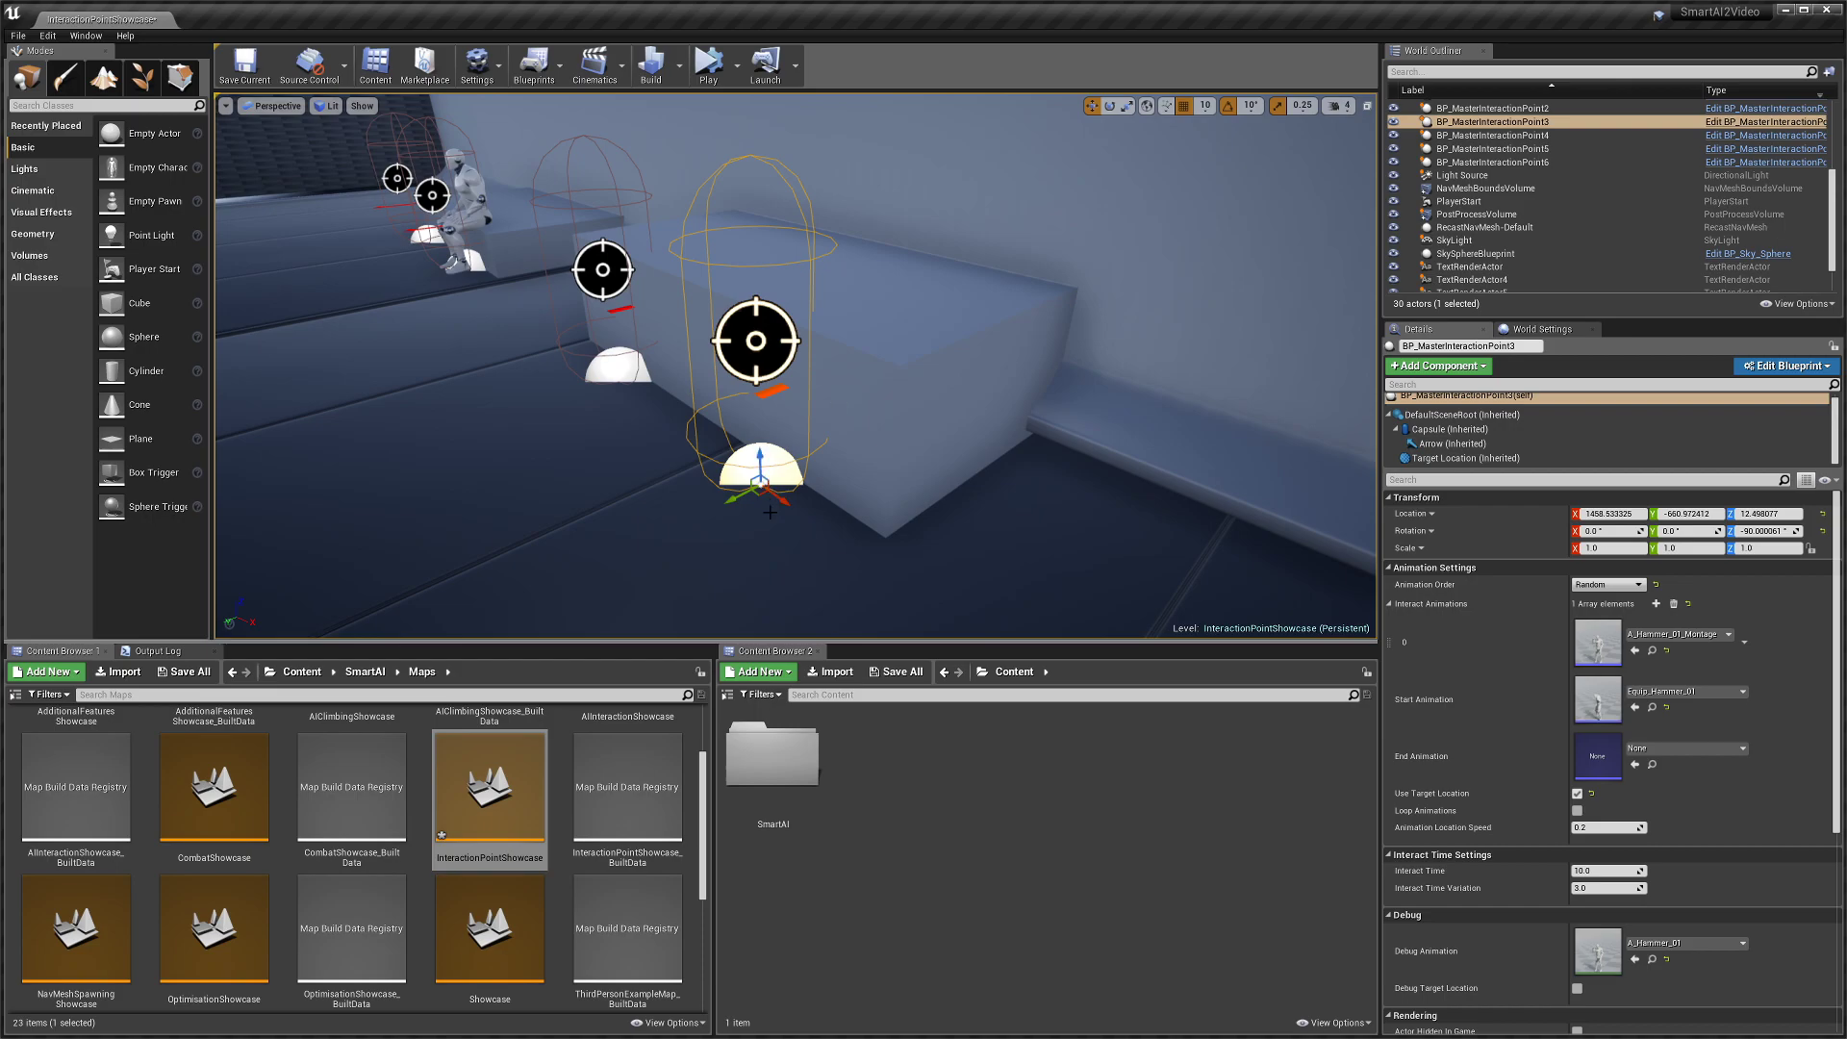
right_drag(815, 486, 702, 488)
key(d)
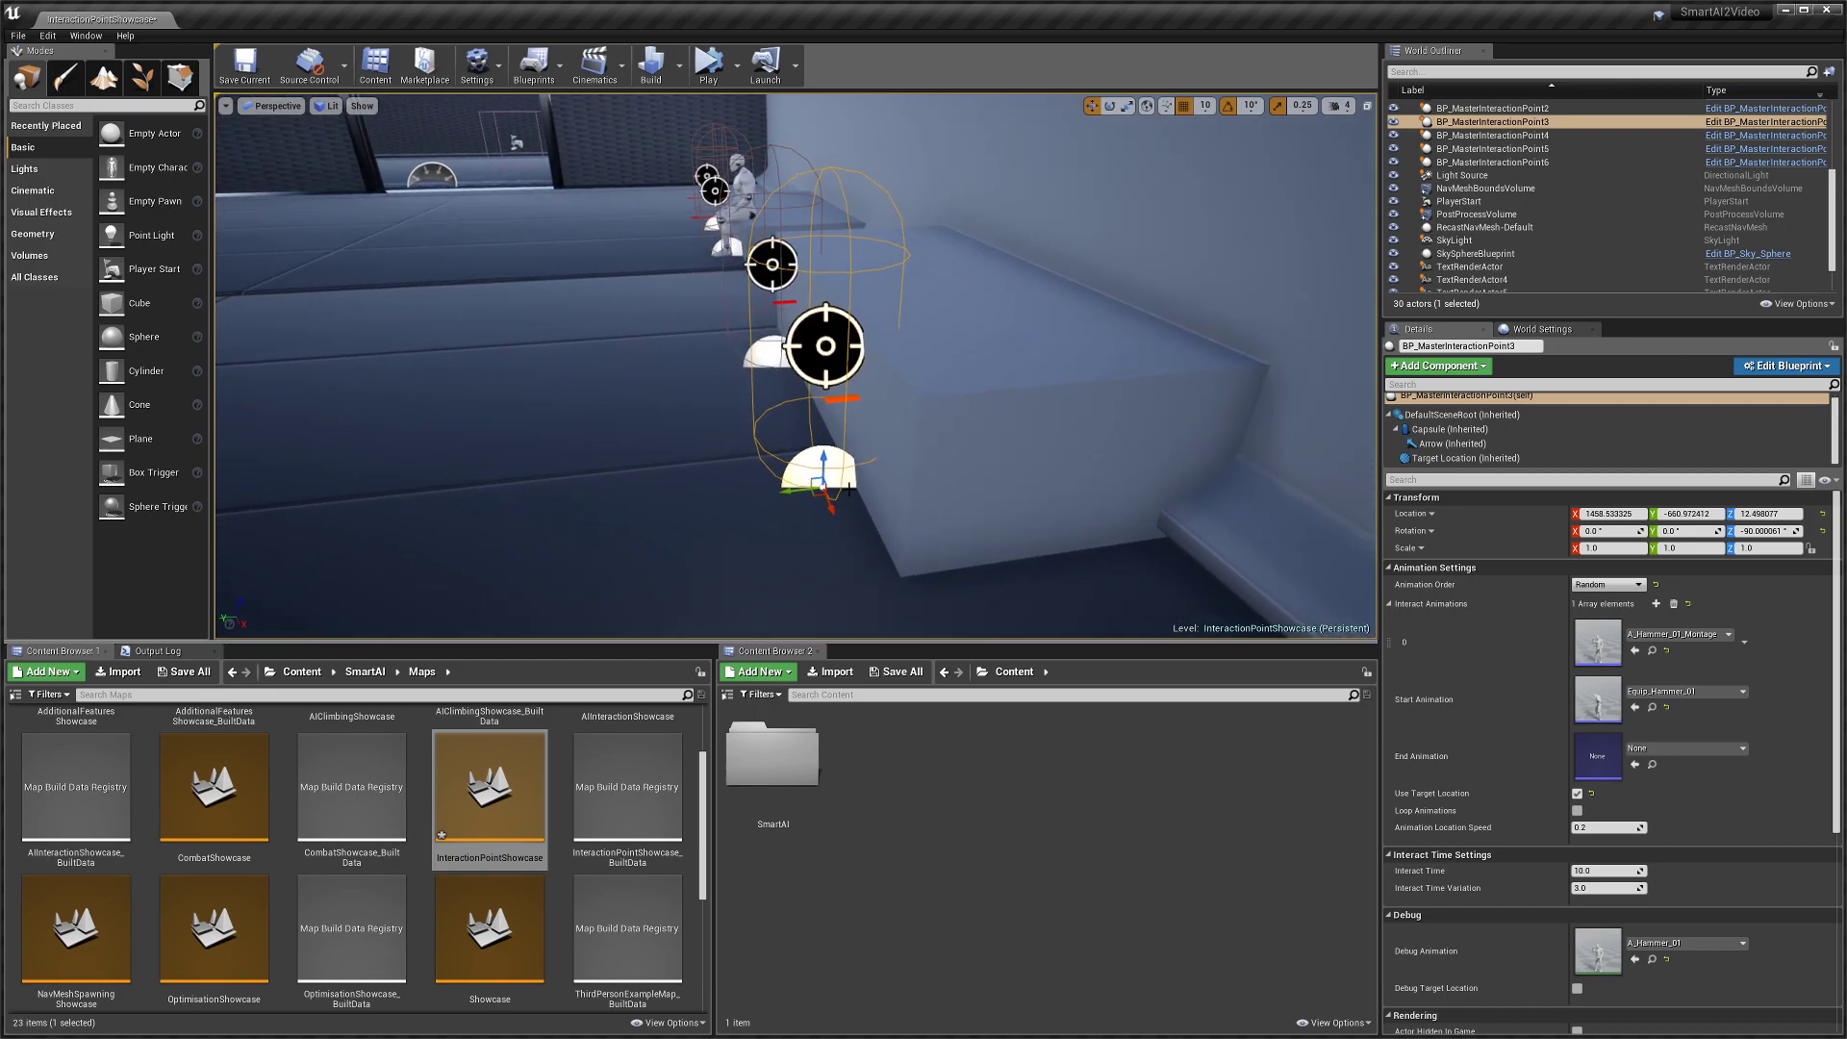
right_drag(910, 468, 1005, 461)
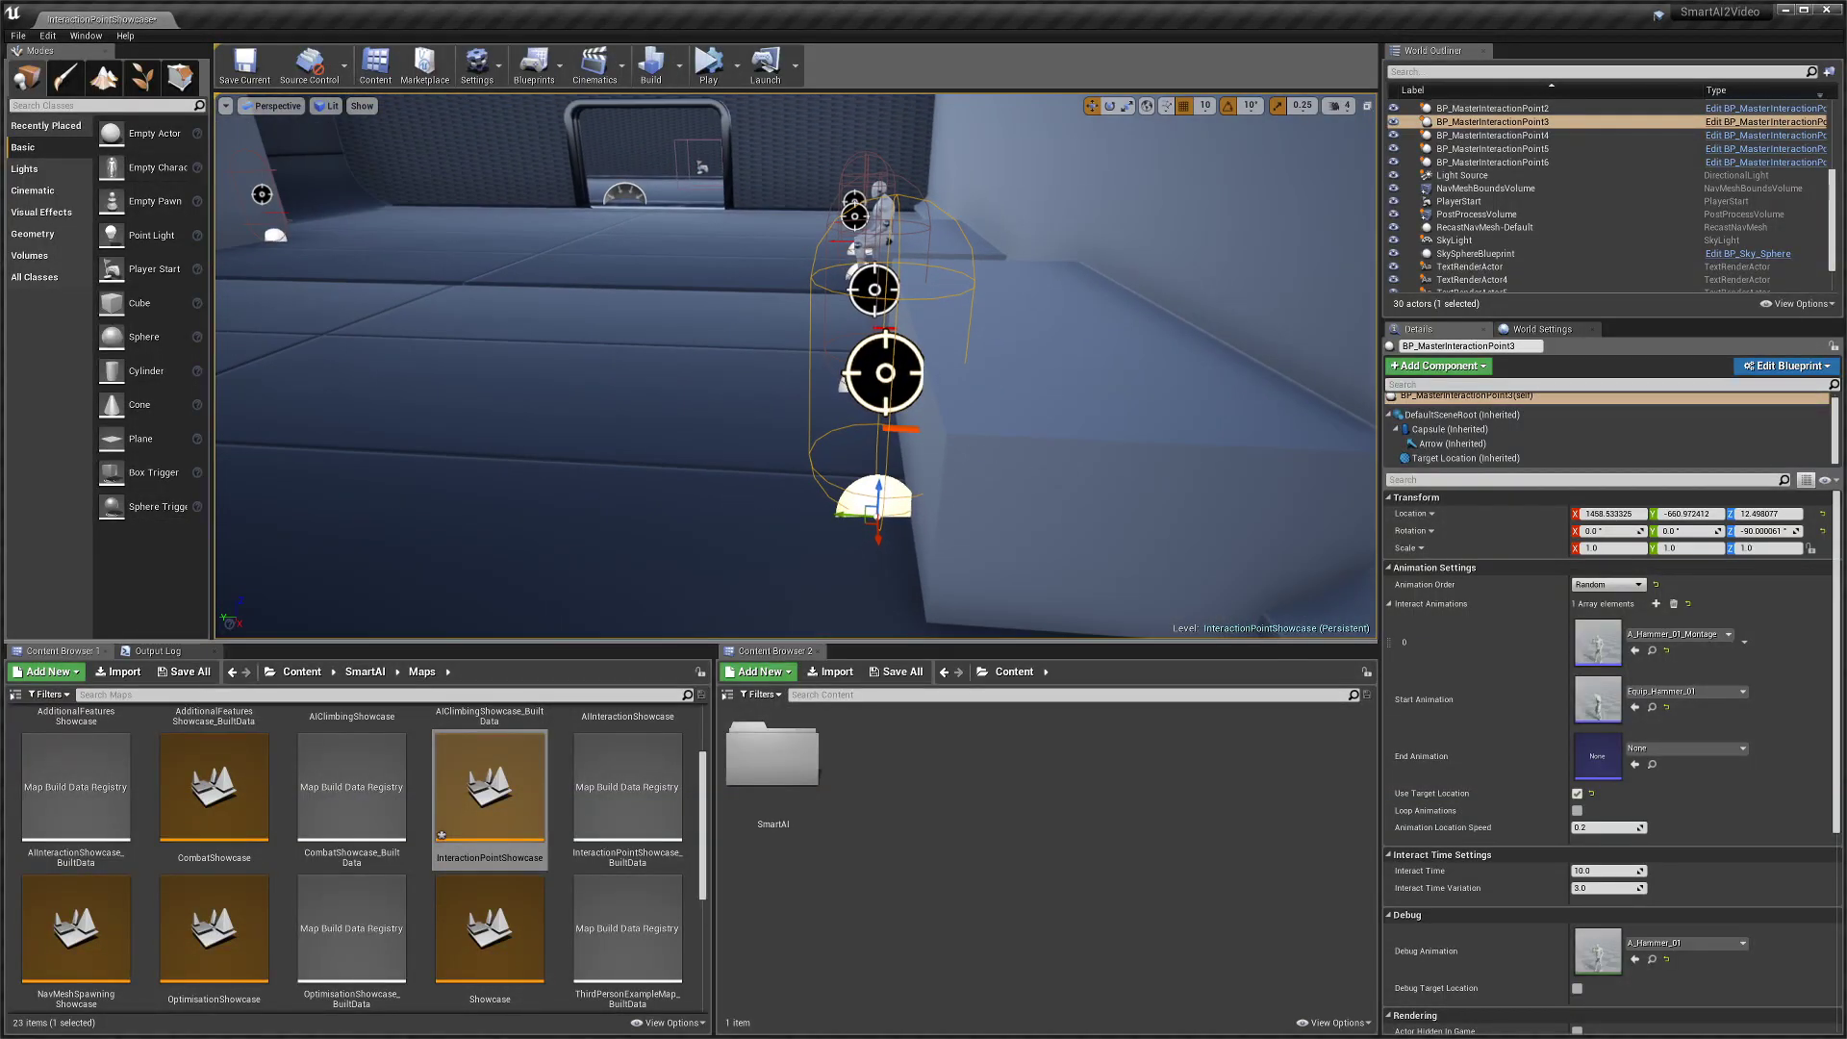
right_drag(668, 422, 683, 443)
right_drag(875, 512, 876, 512)
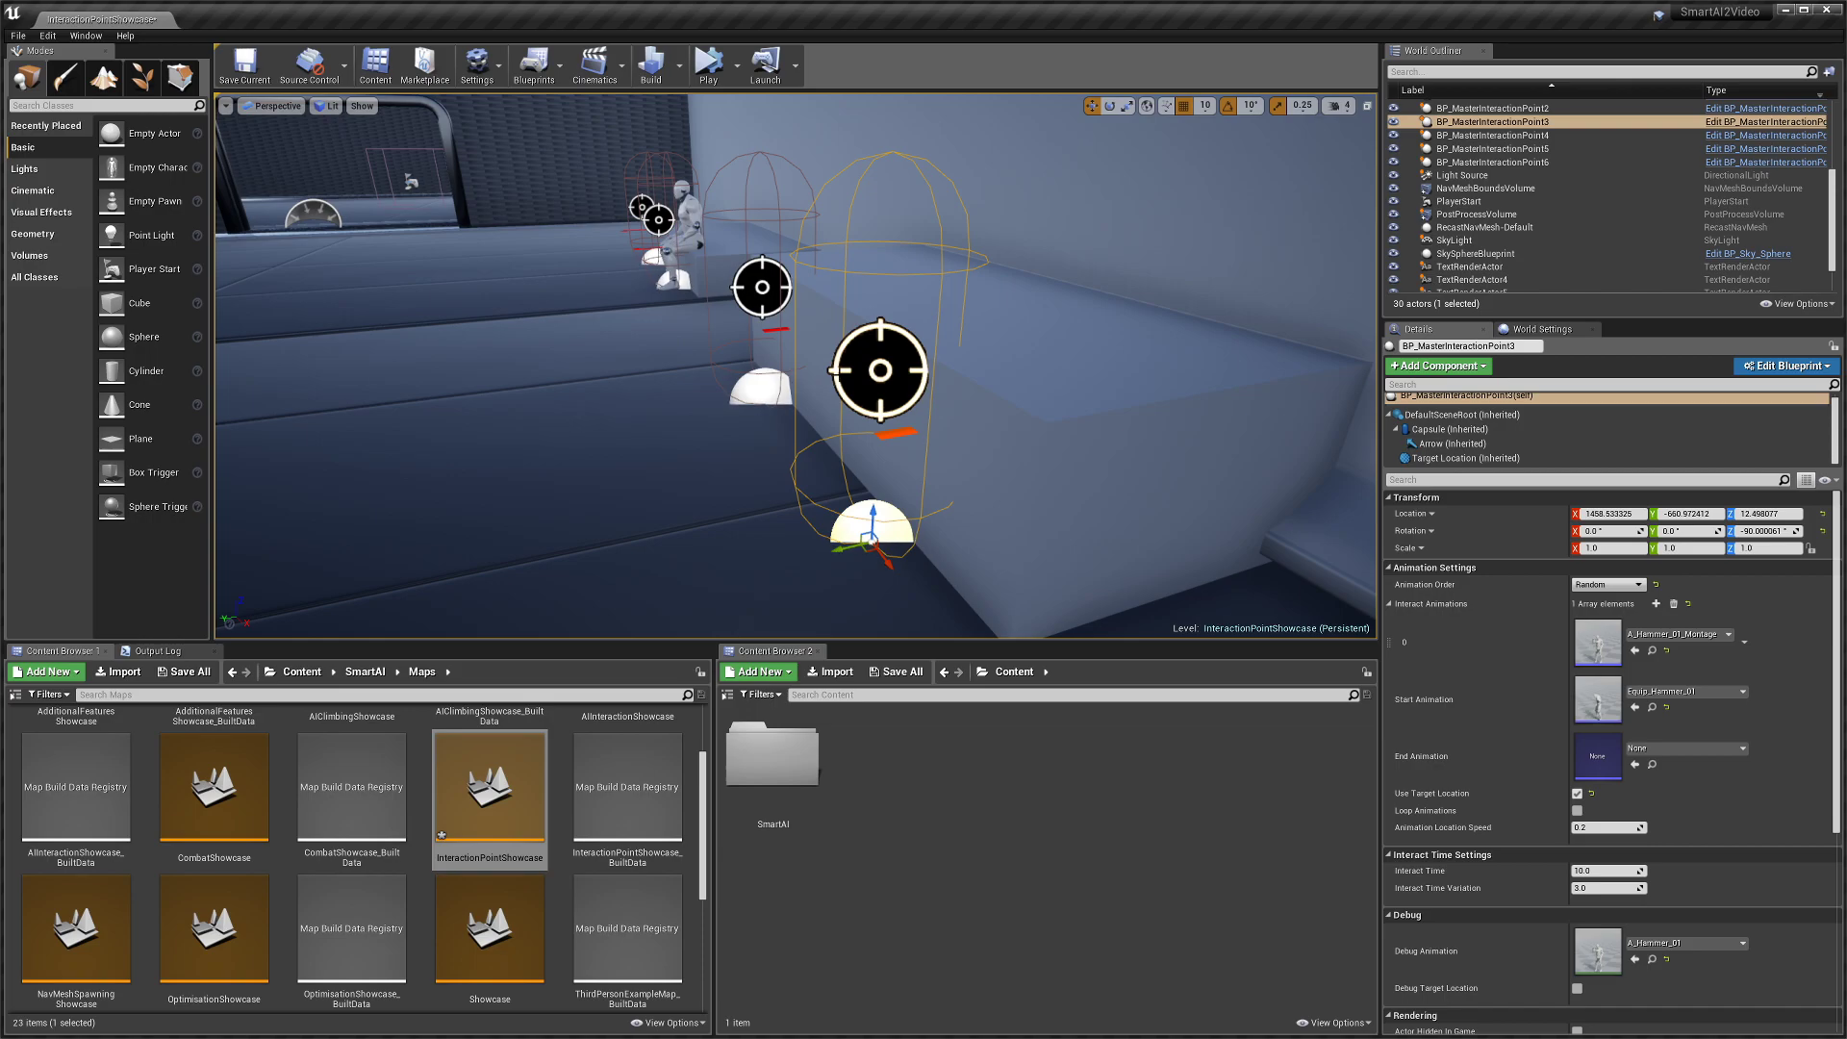
click(1472, 459)
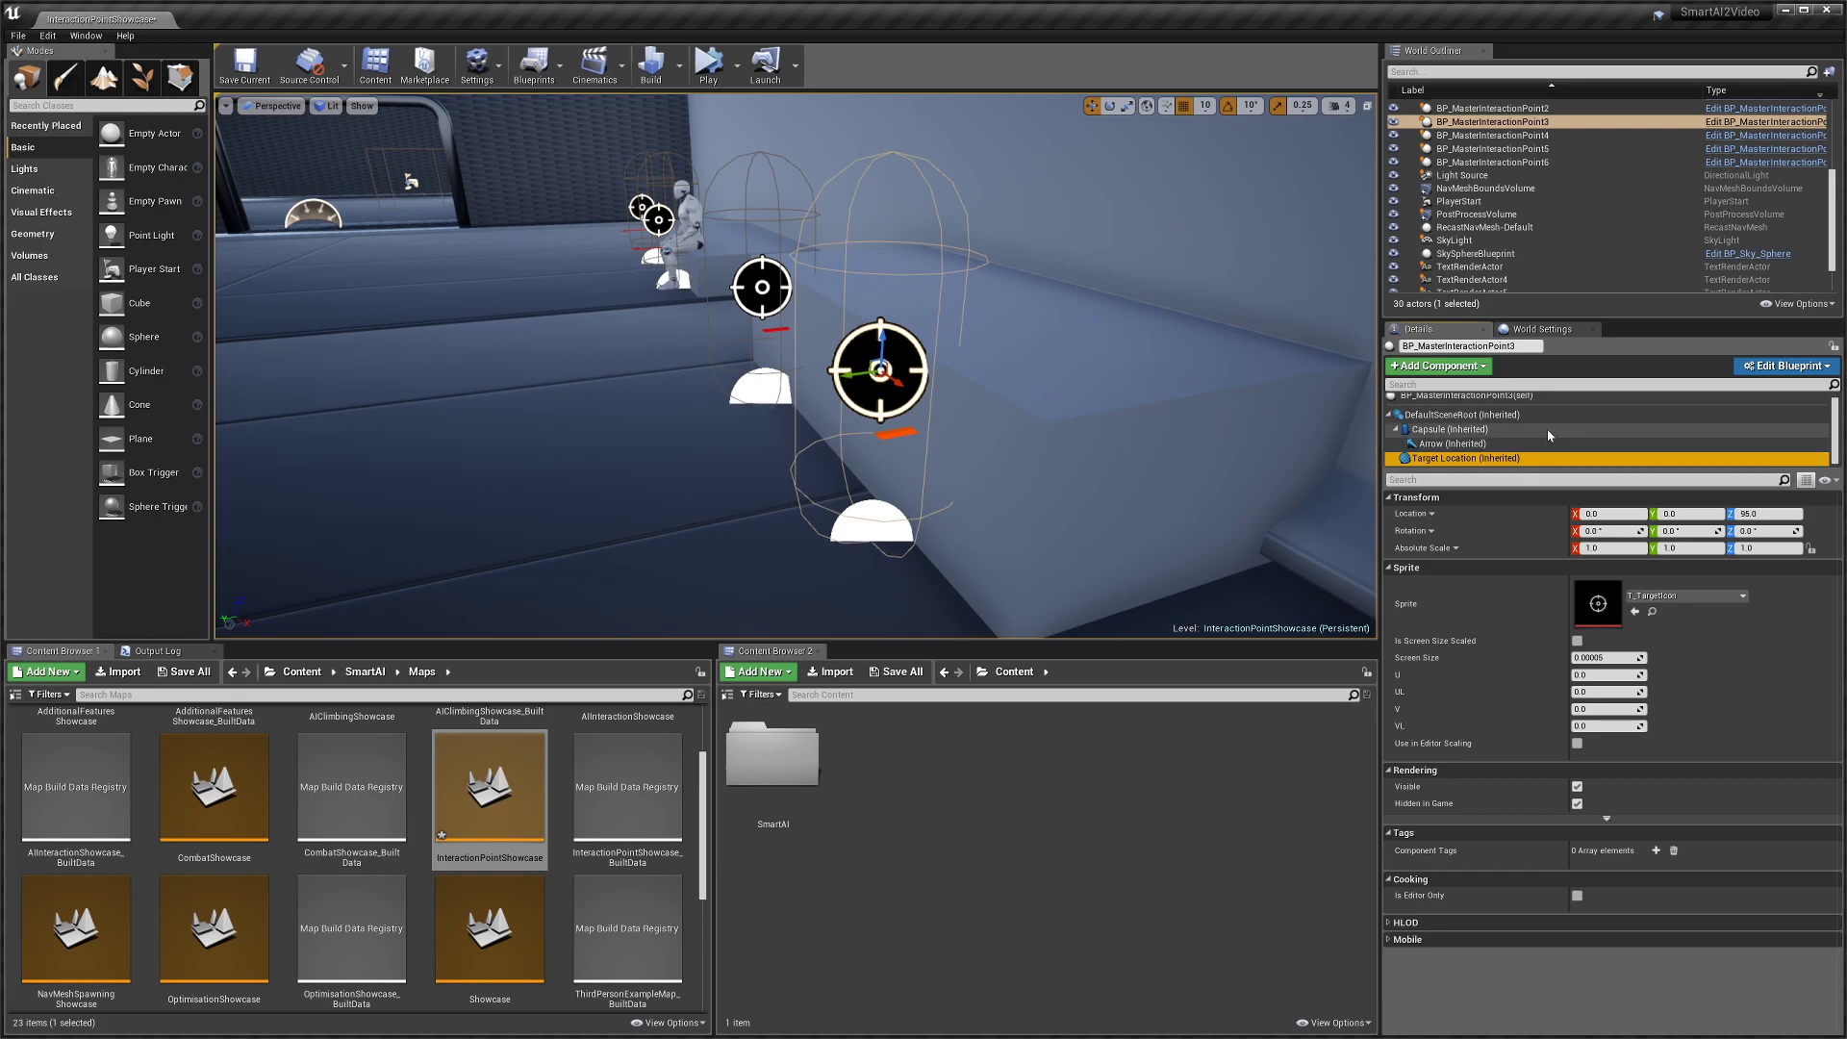
click(1559, 397)
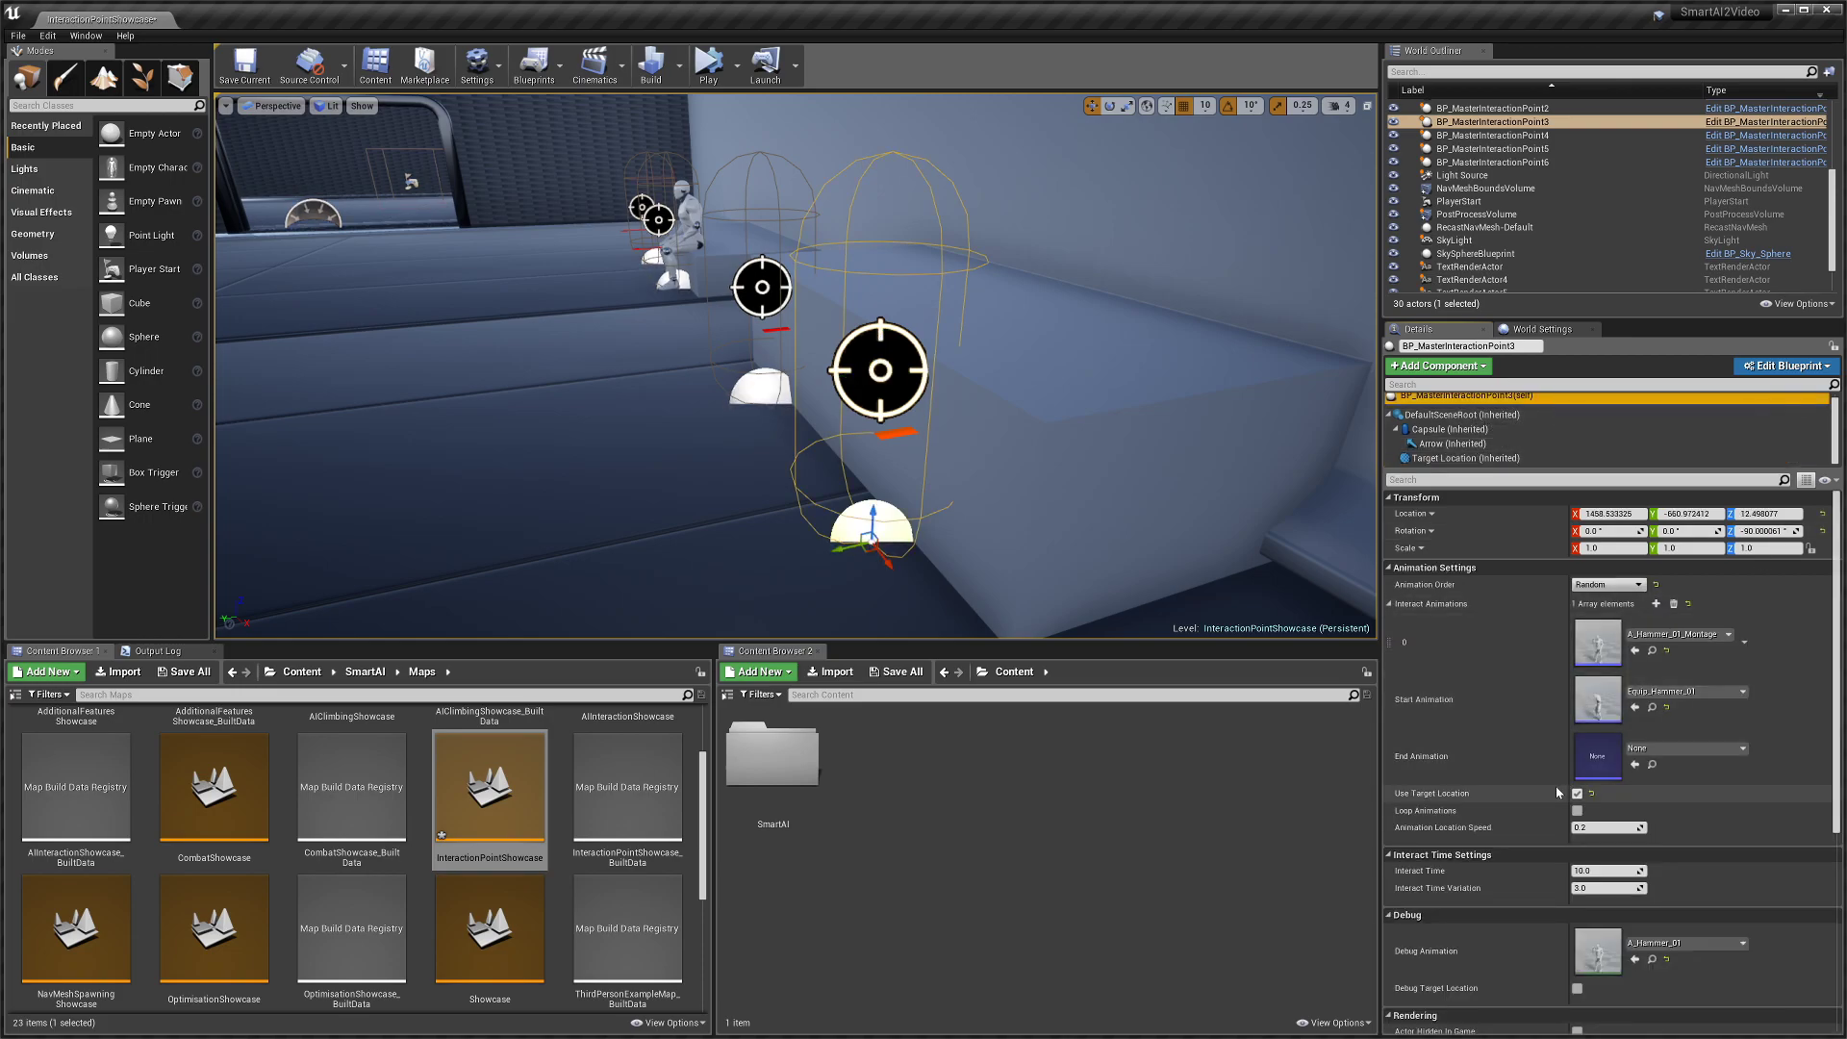
- Set the interaction point's Animation Order to In Order and review its Interact Time Settings
scroll(1436, 769, down, 1)
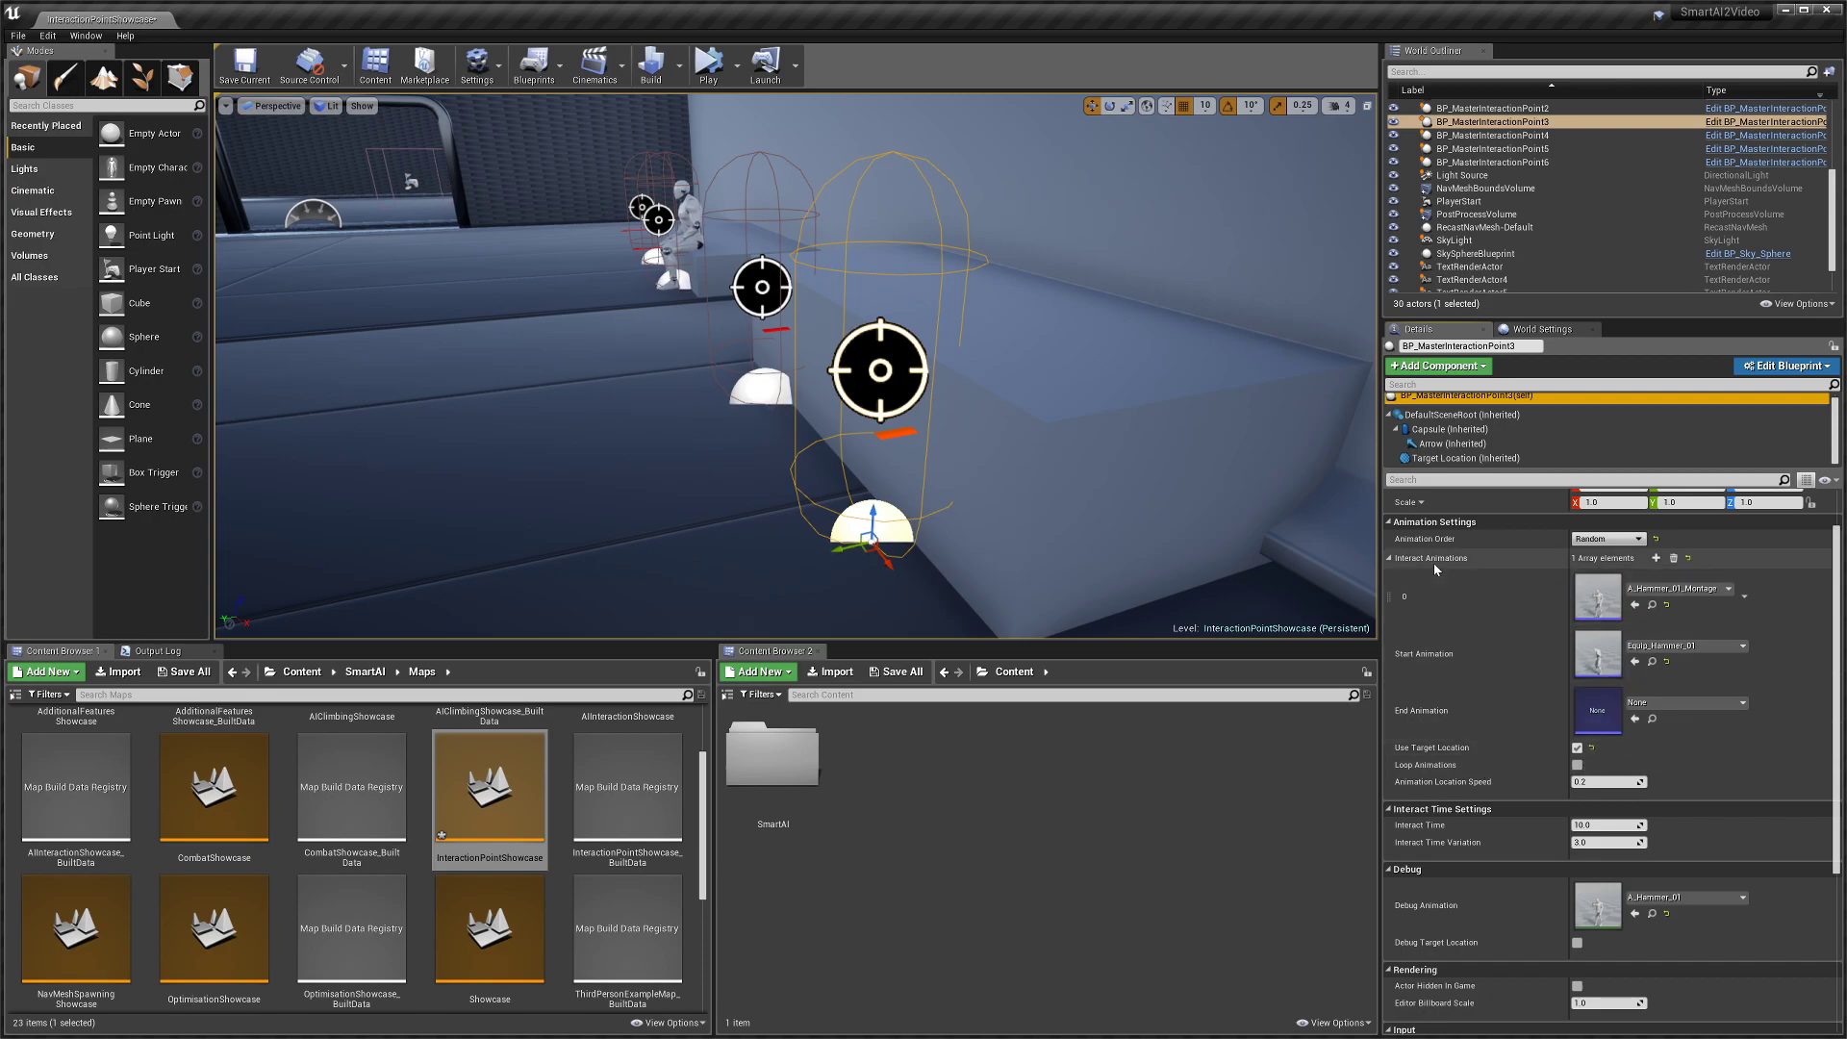
click(1606, 539)
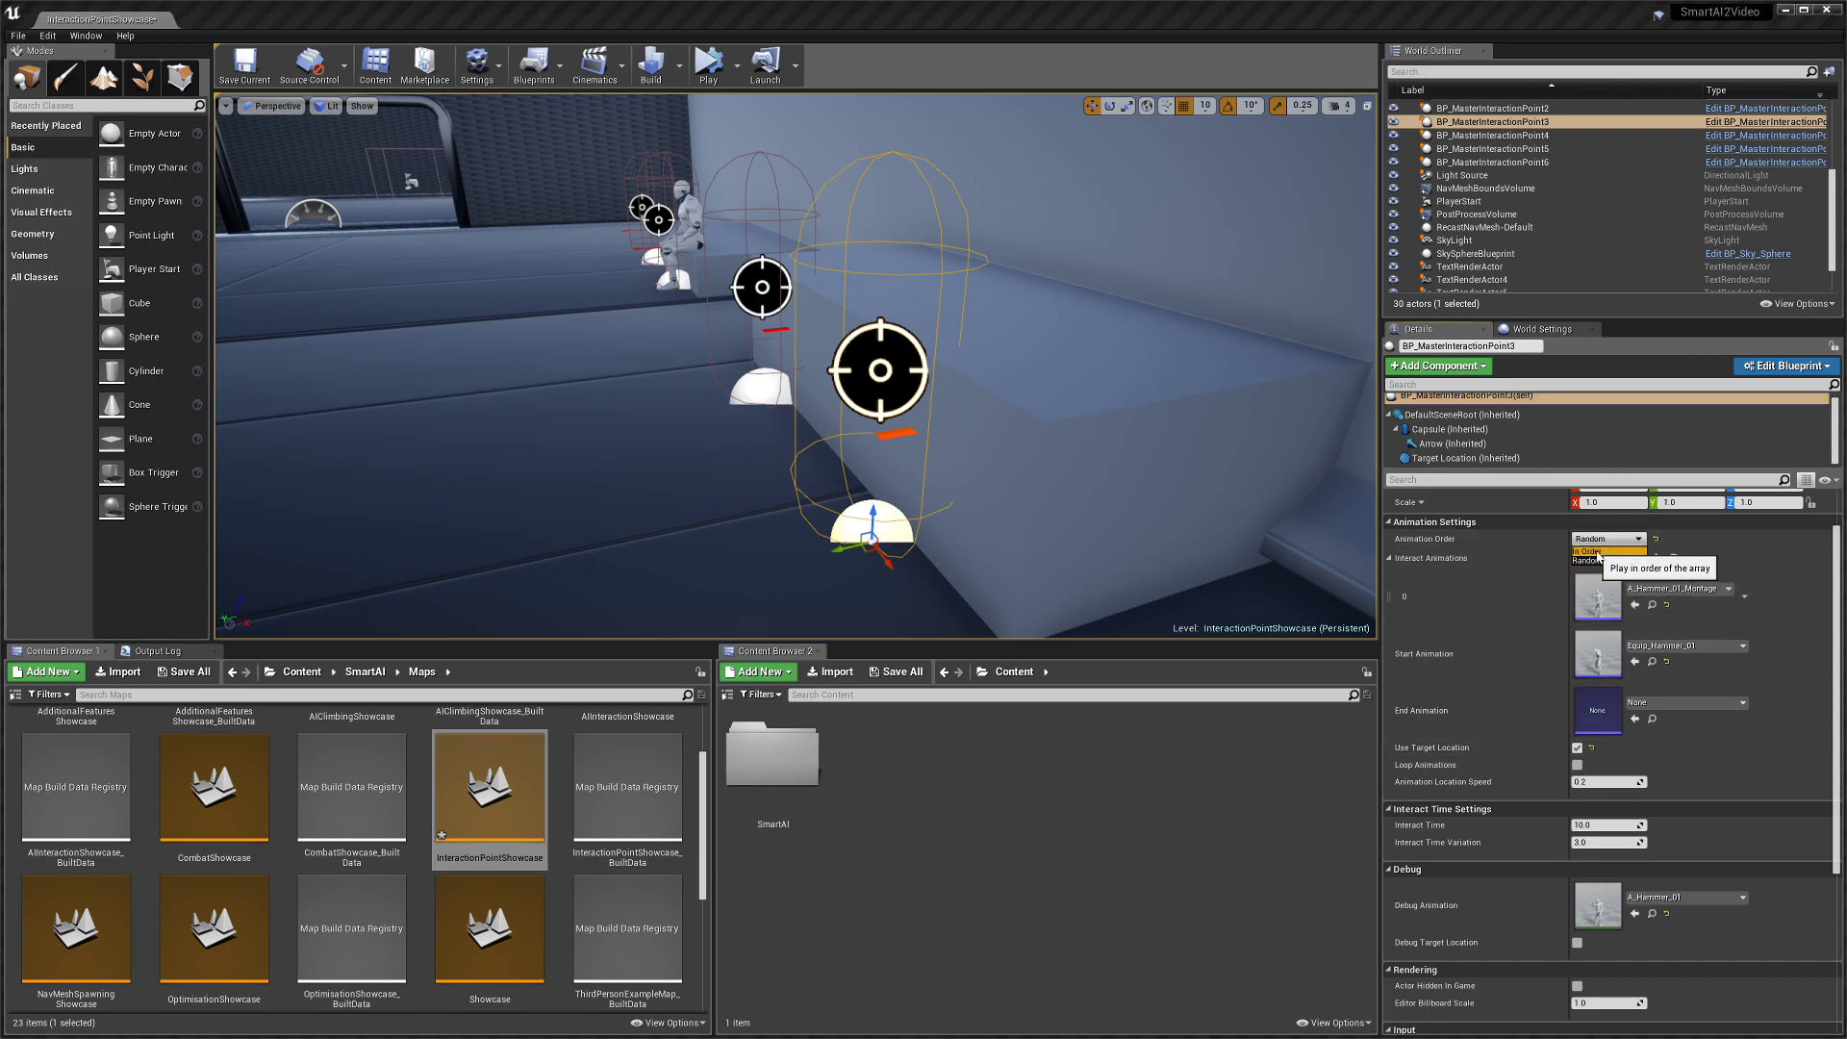
click(1592, 550)
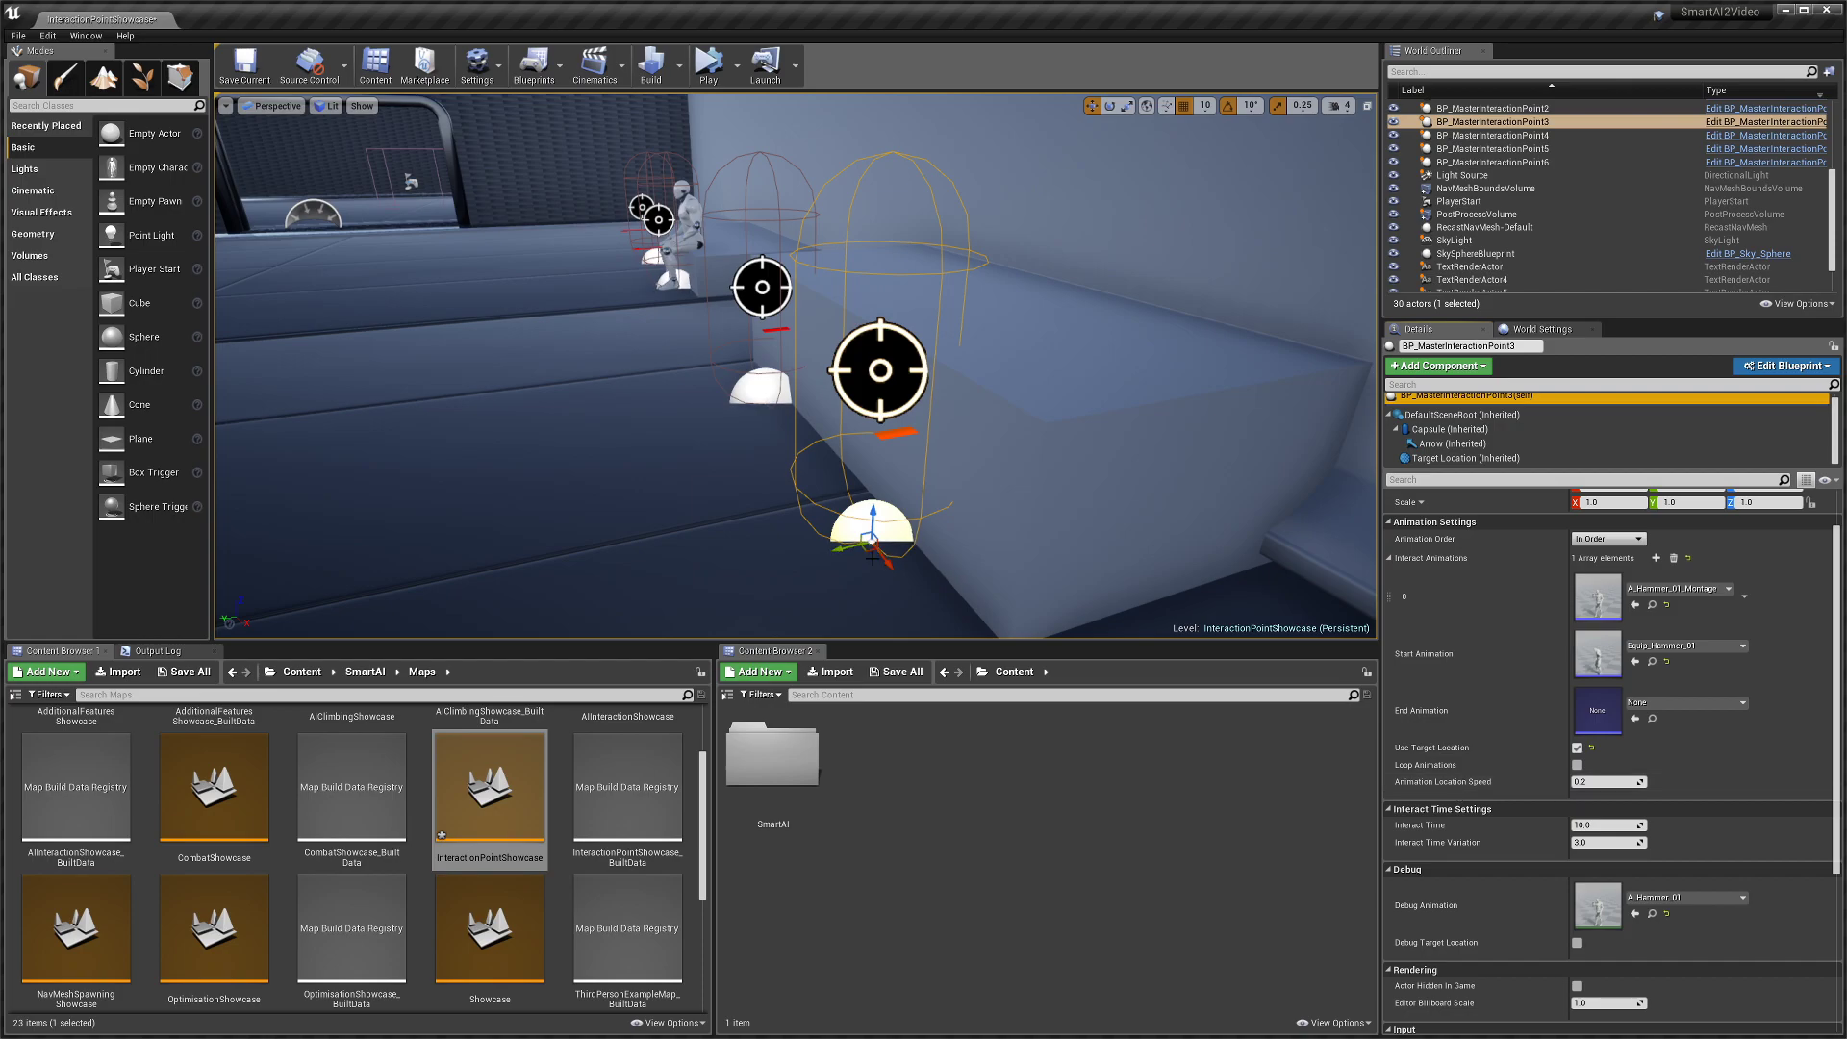
right_drag(876, 571, 872, 586)
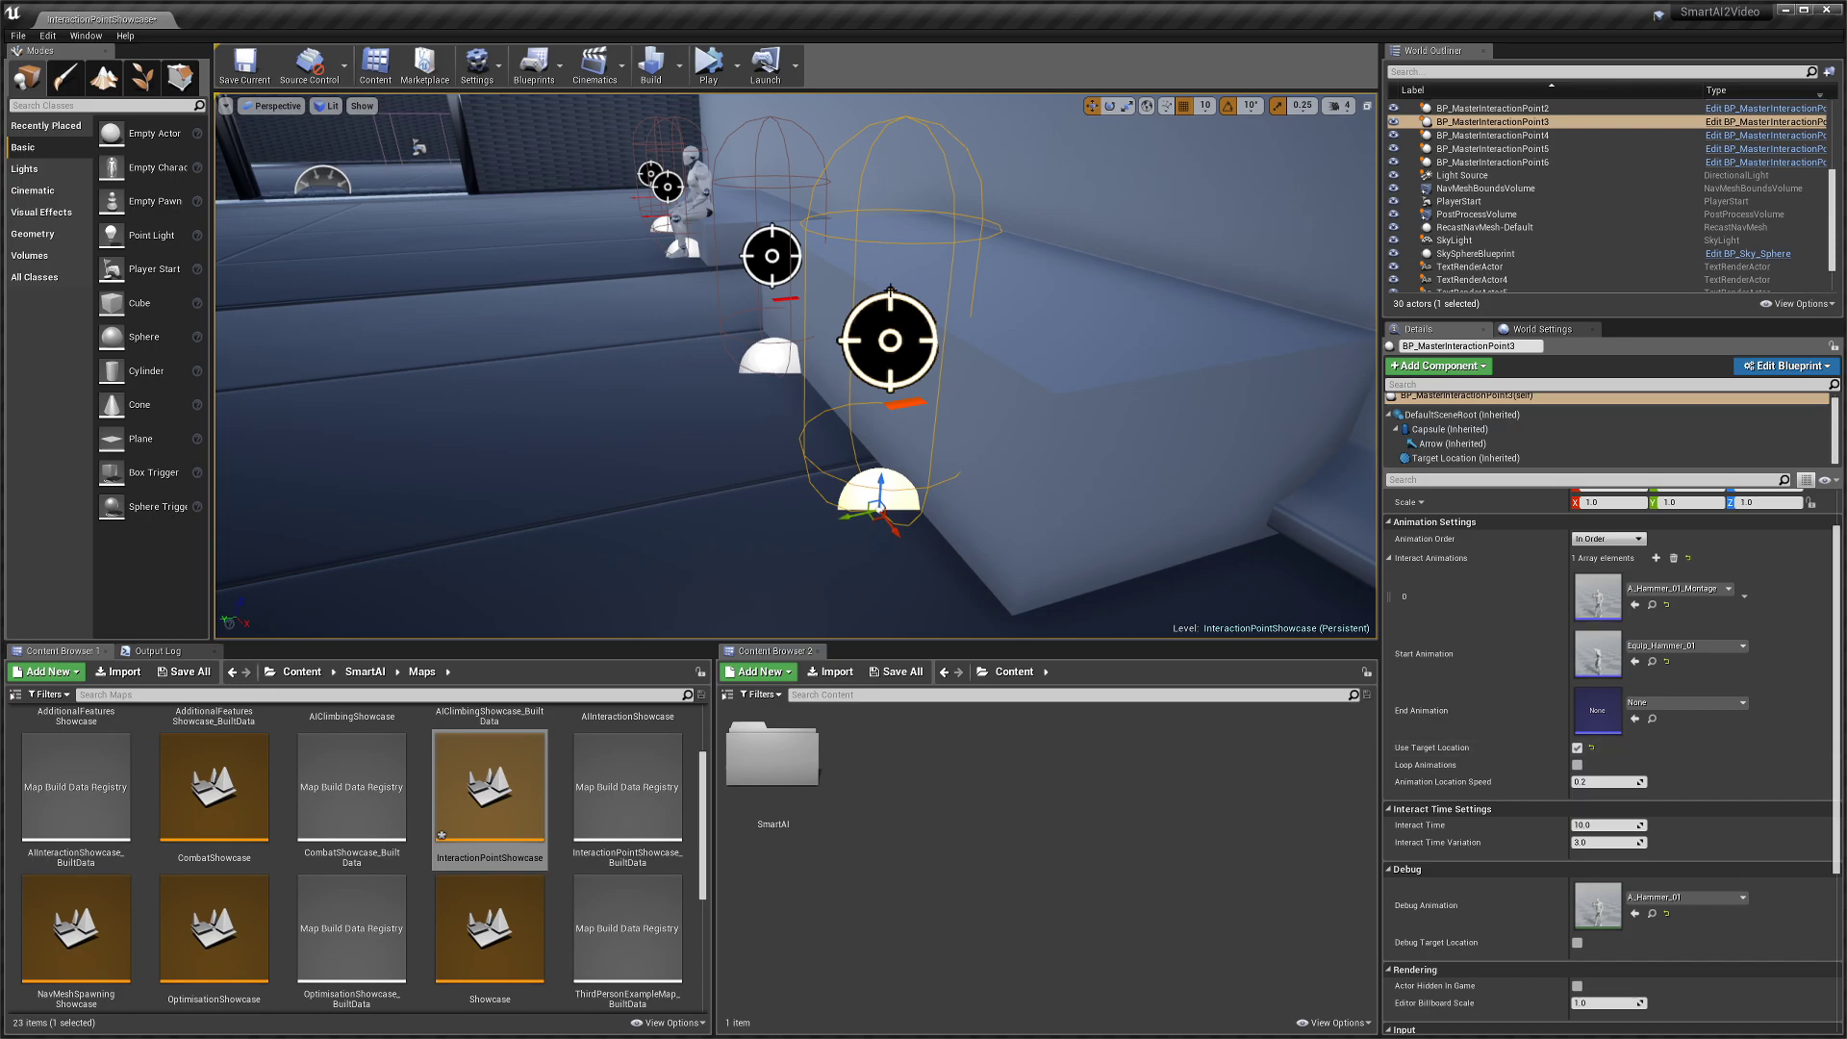
scroll(1667, 724, down, 1)
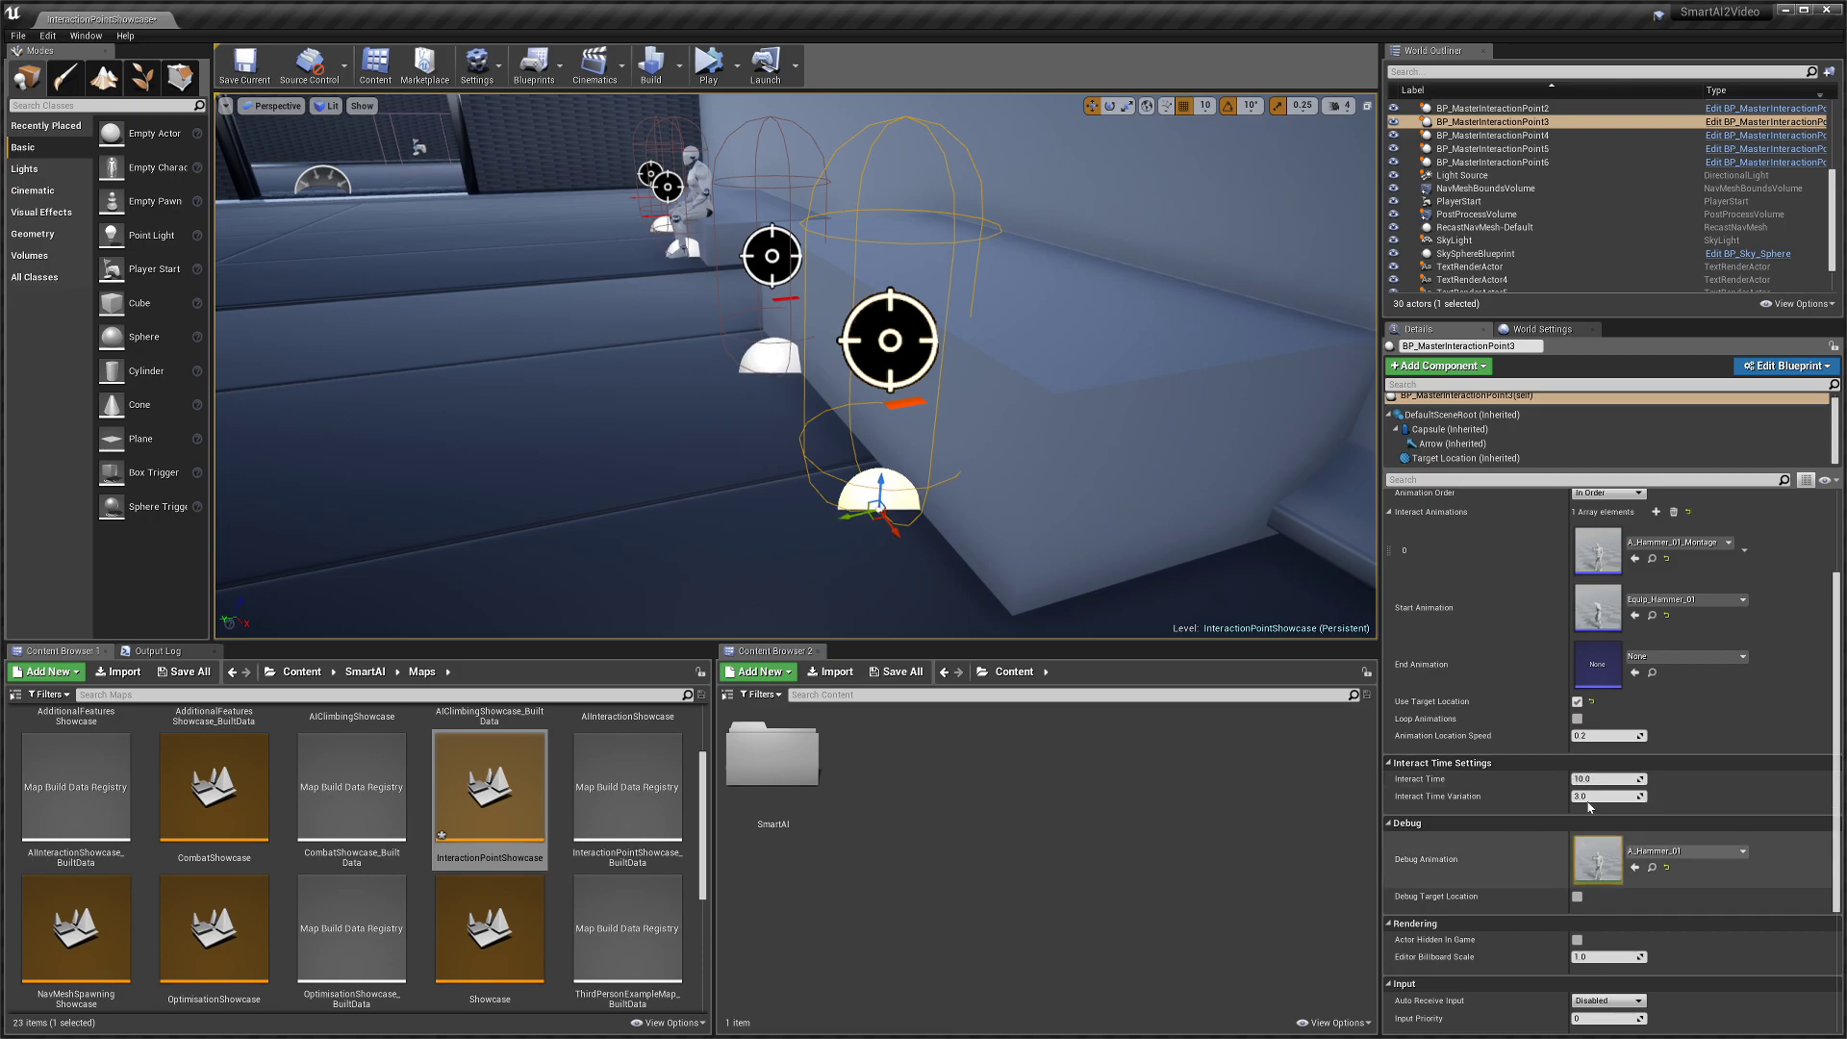
- Move the Target Location of the interaction point with the seated preview character to about X 16.7 and Z 102.3
right_drag(971, 404, 953, 312)
key(w)
mouse_move(856, 384)
right_down()
mouse_move(879, 449)
mouse_move(853, 372)
mouse_move(852, 399)
right_up()
click(858, 389)
key(w)
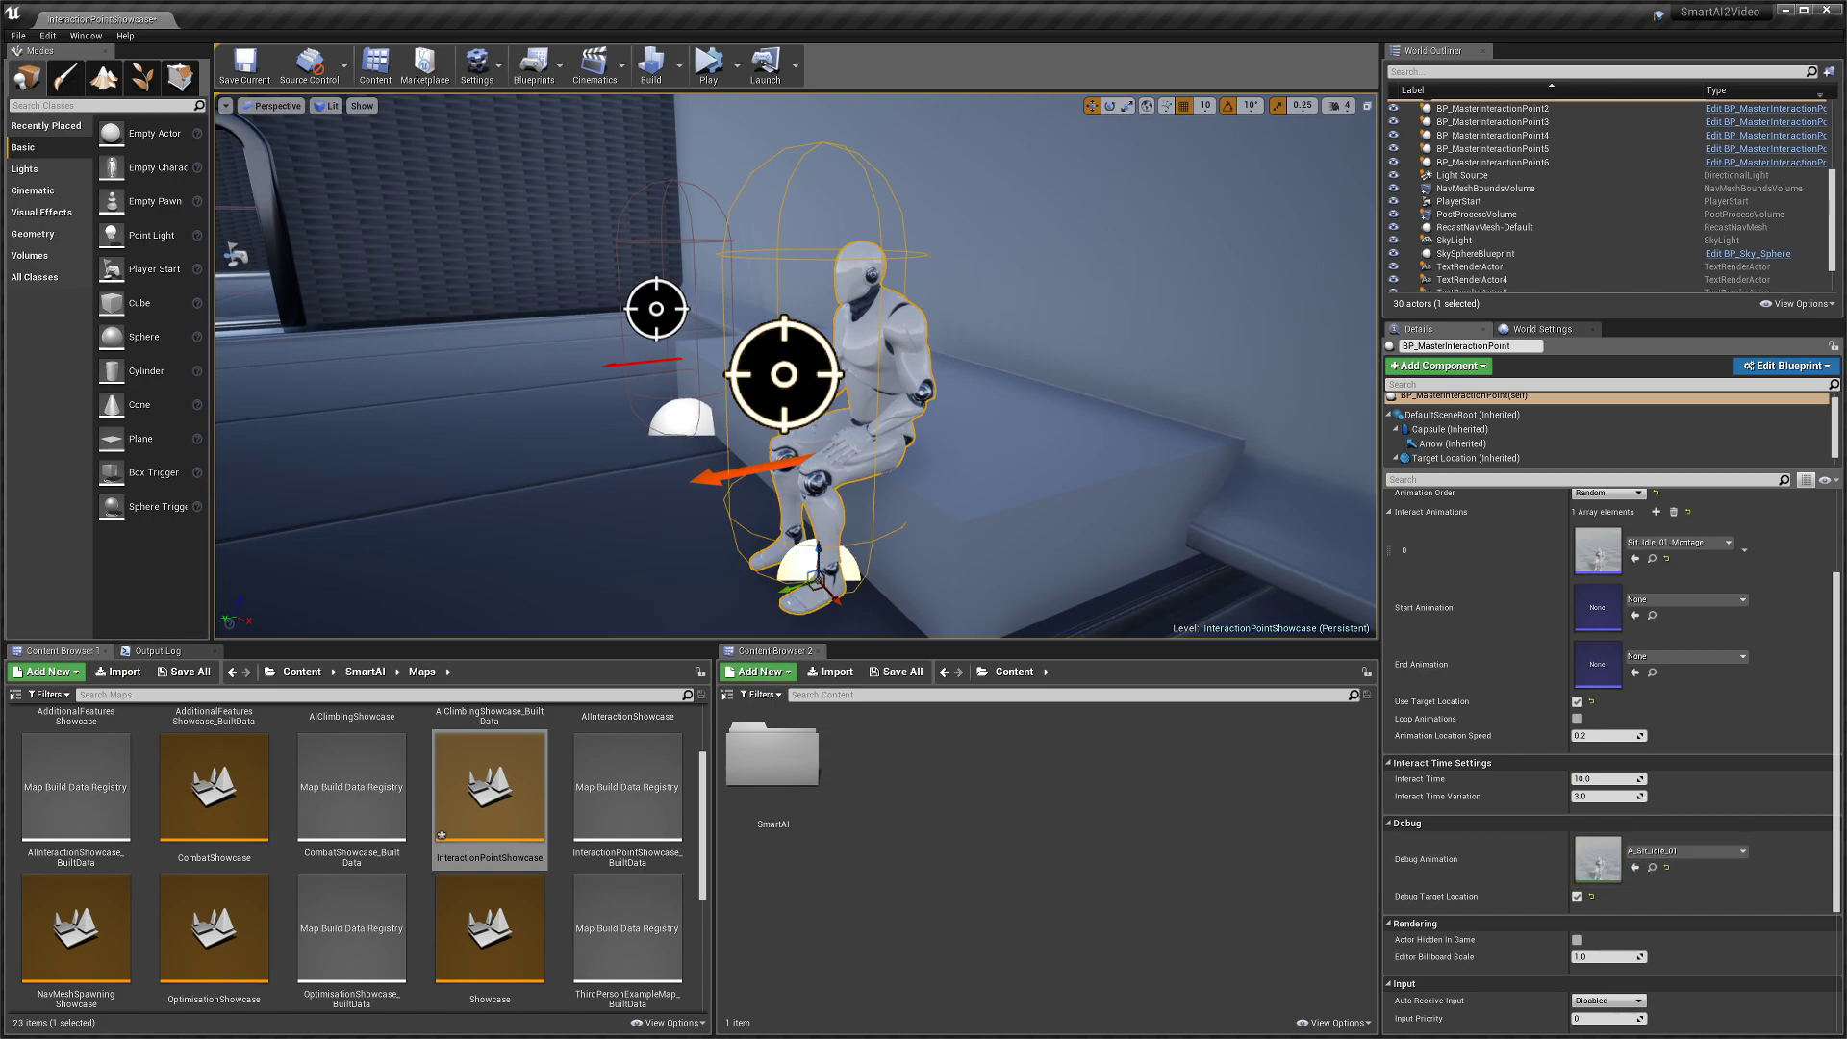
mouse_move(829, 400)
right_down()
mouse_move(851, 404)
mouse_move(827, 397)
right_up()
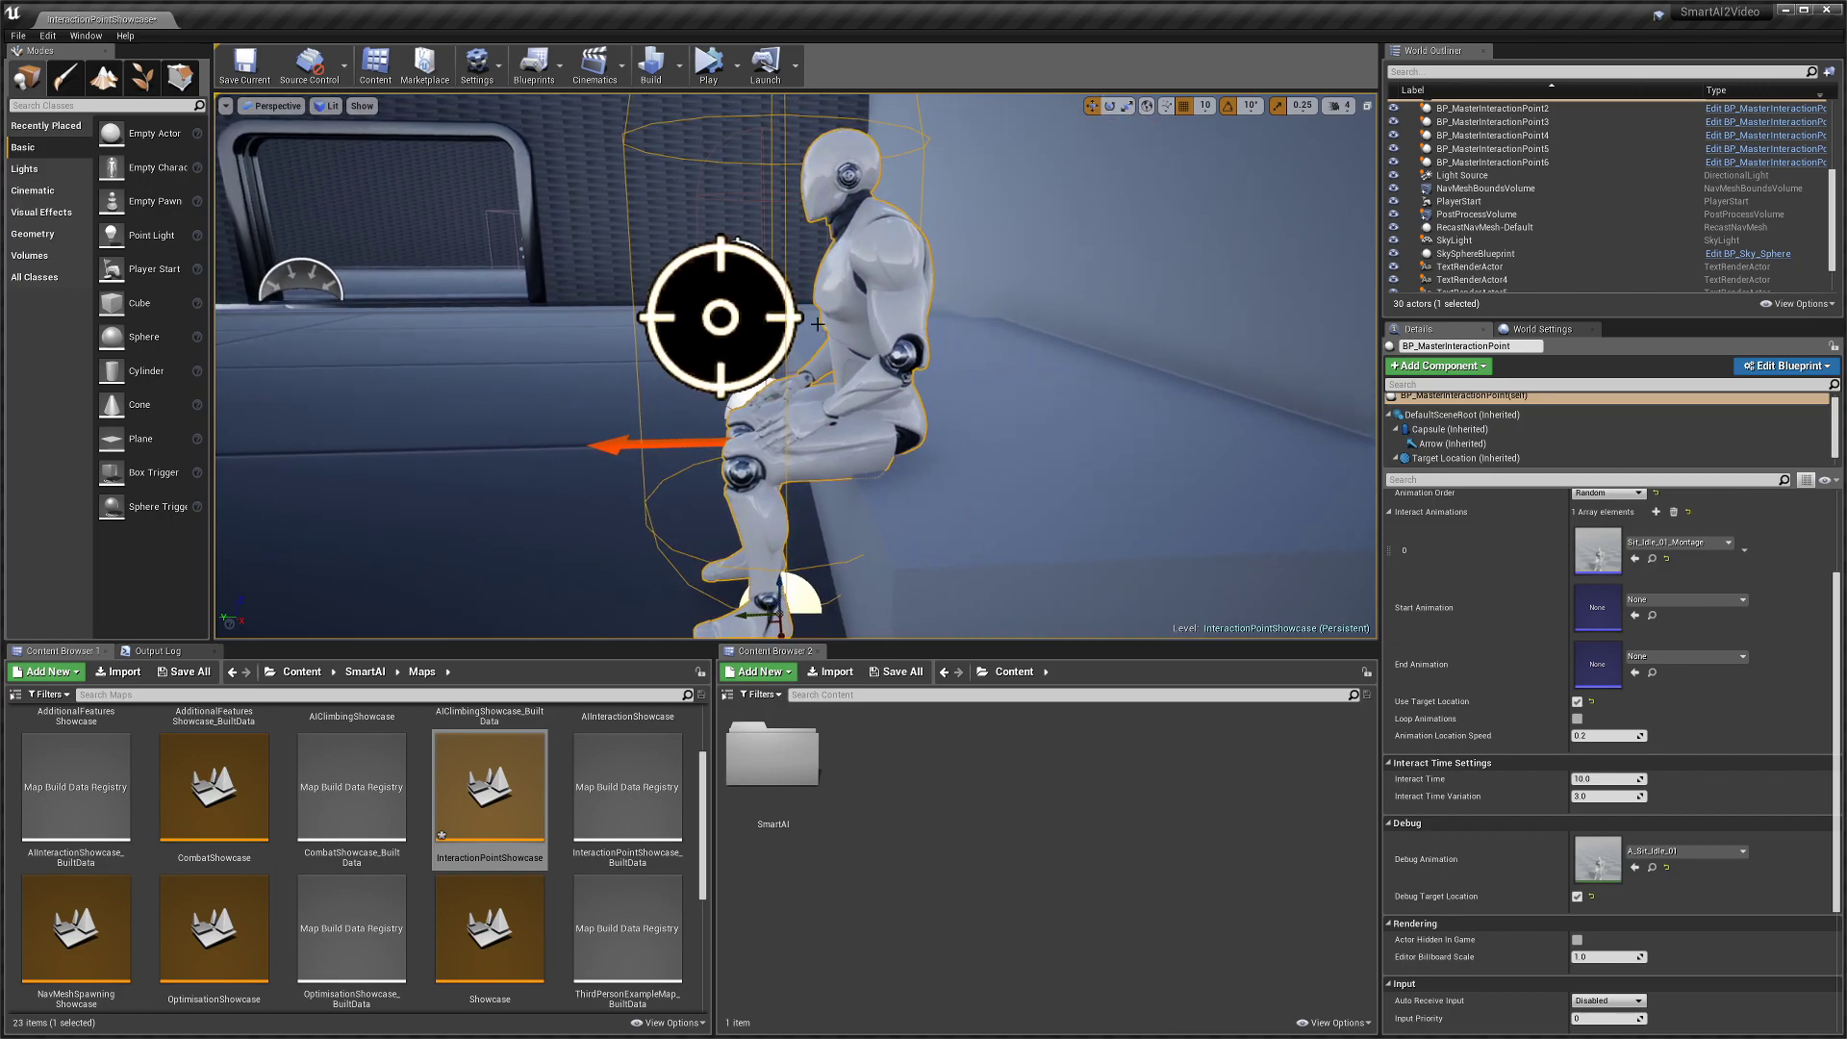
click(1508, 459)
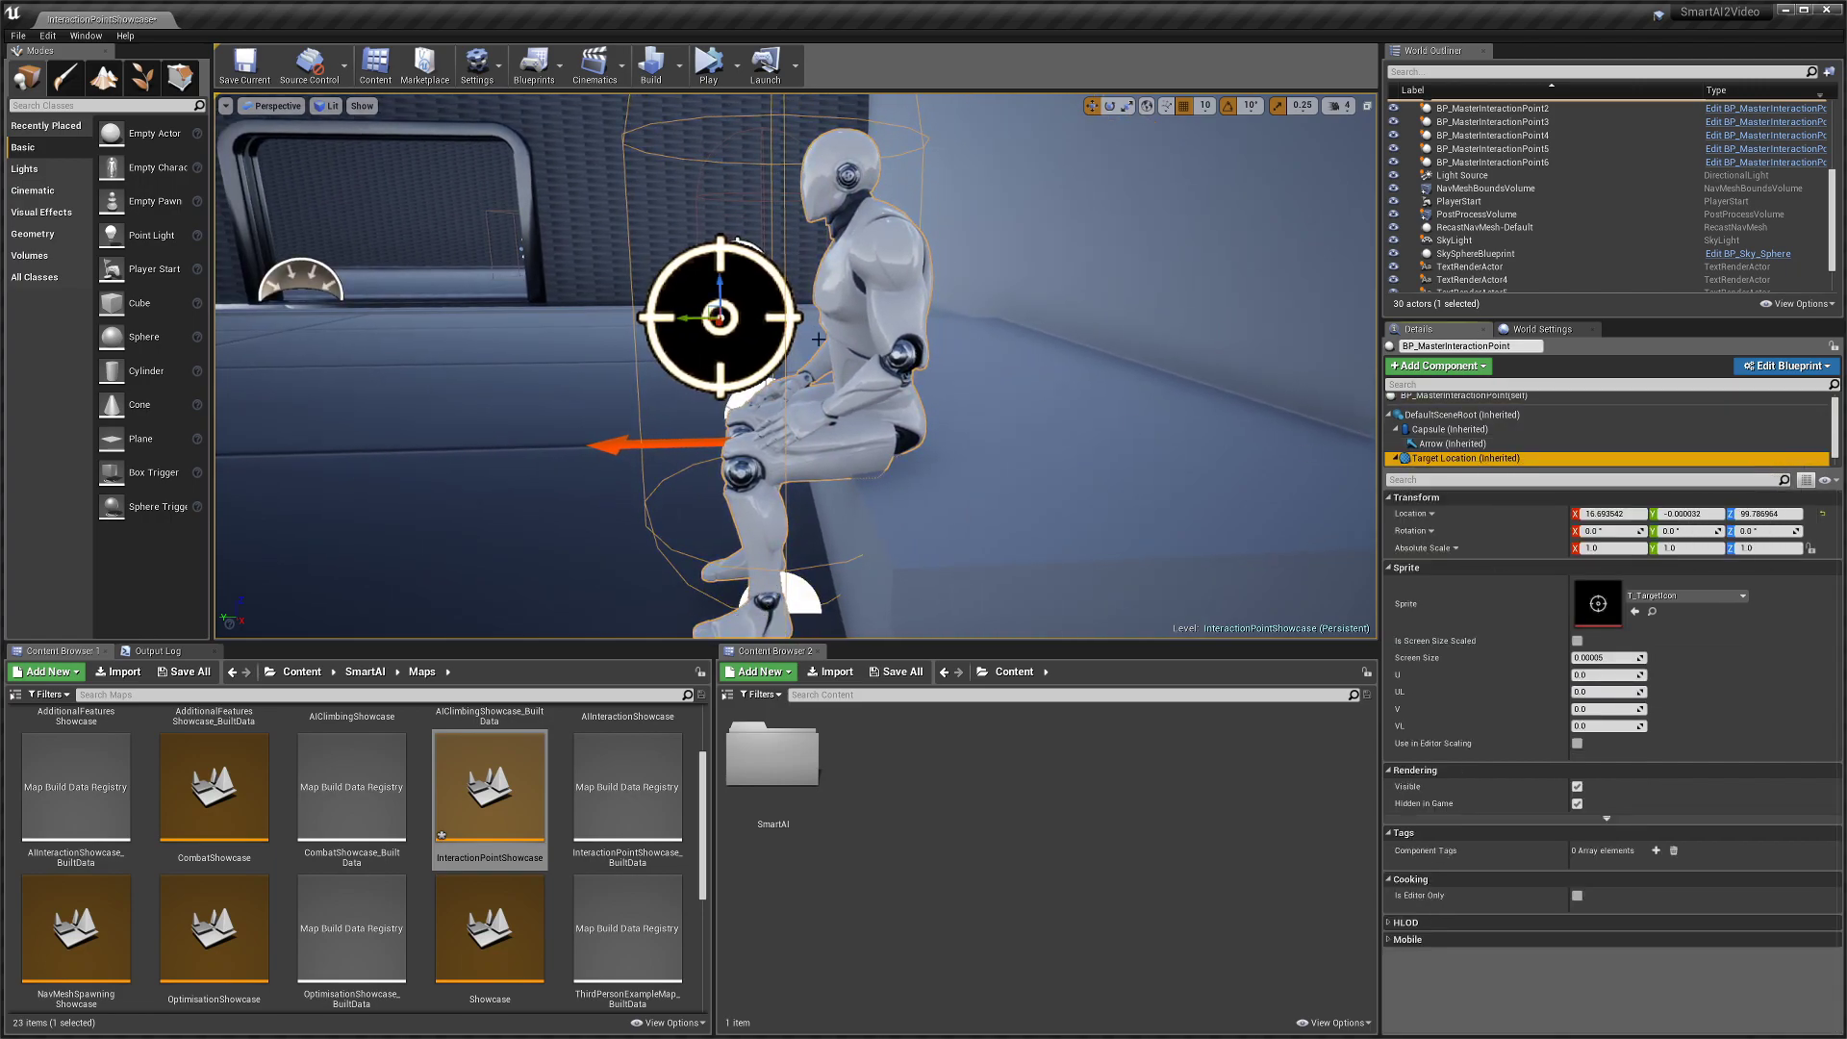
drag(701, 317, 719, 277)
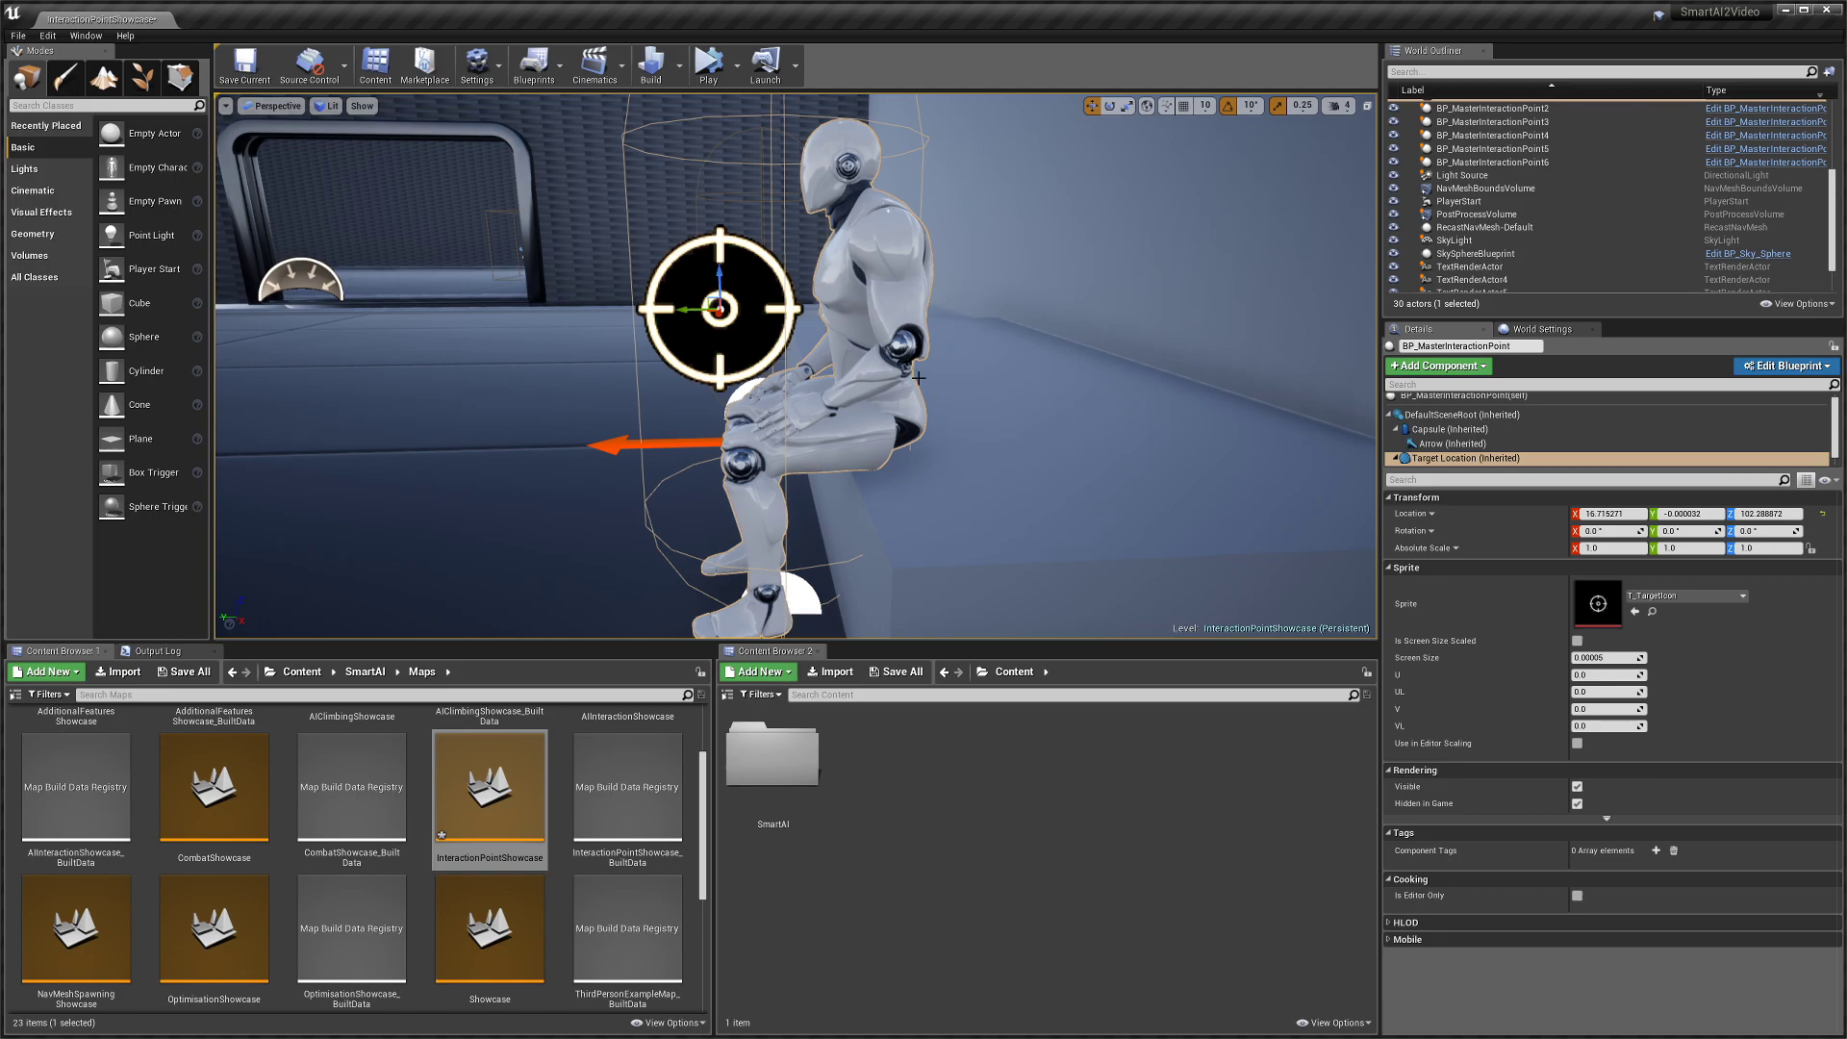
- Examine the seated preview's position on the bench and inspect the interaction point's Capsule component
right_drag(720, 279, 770, 288)
scroll(868, 509, up, 5)
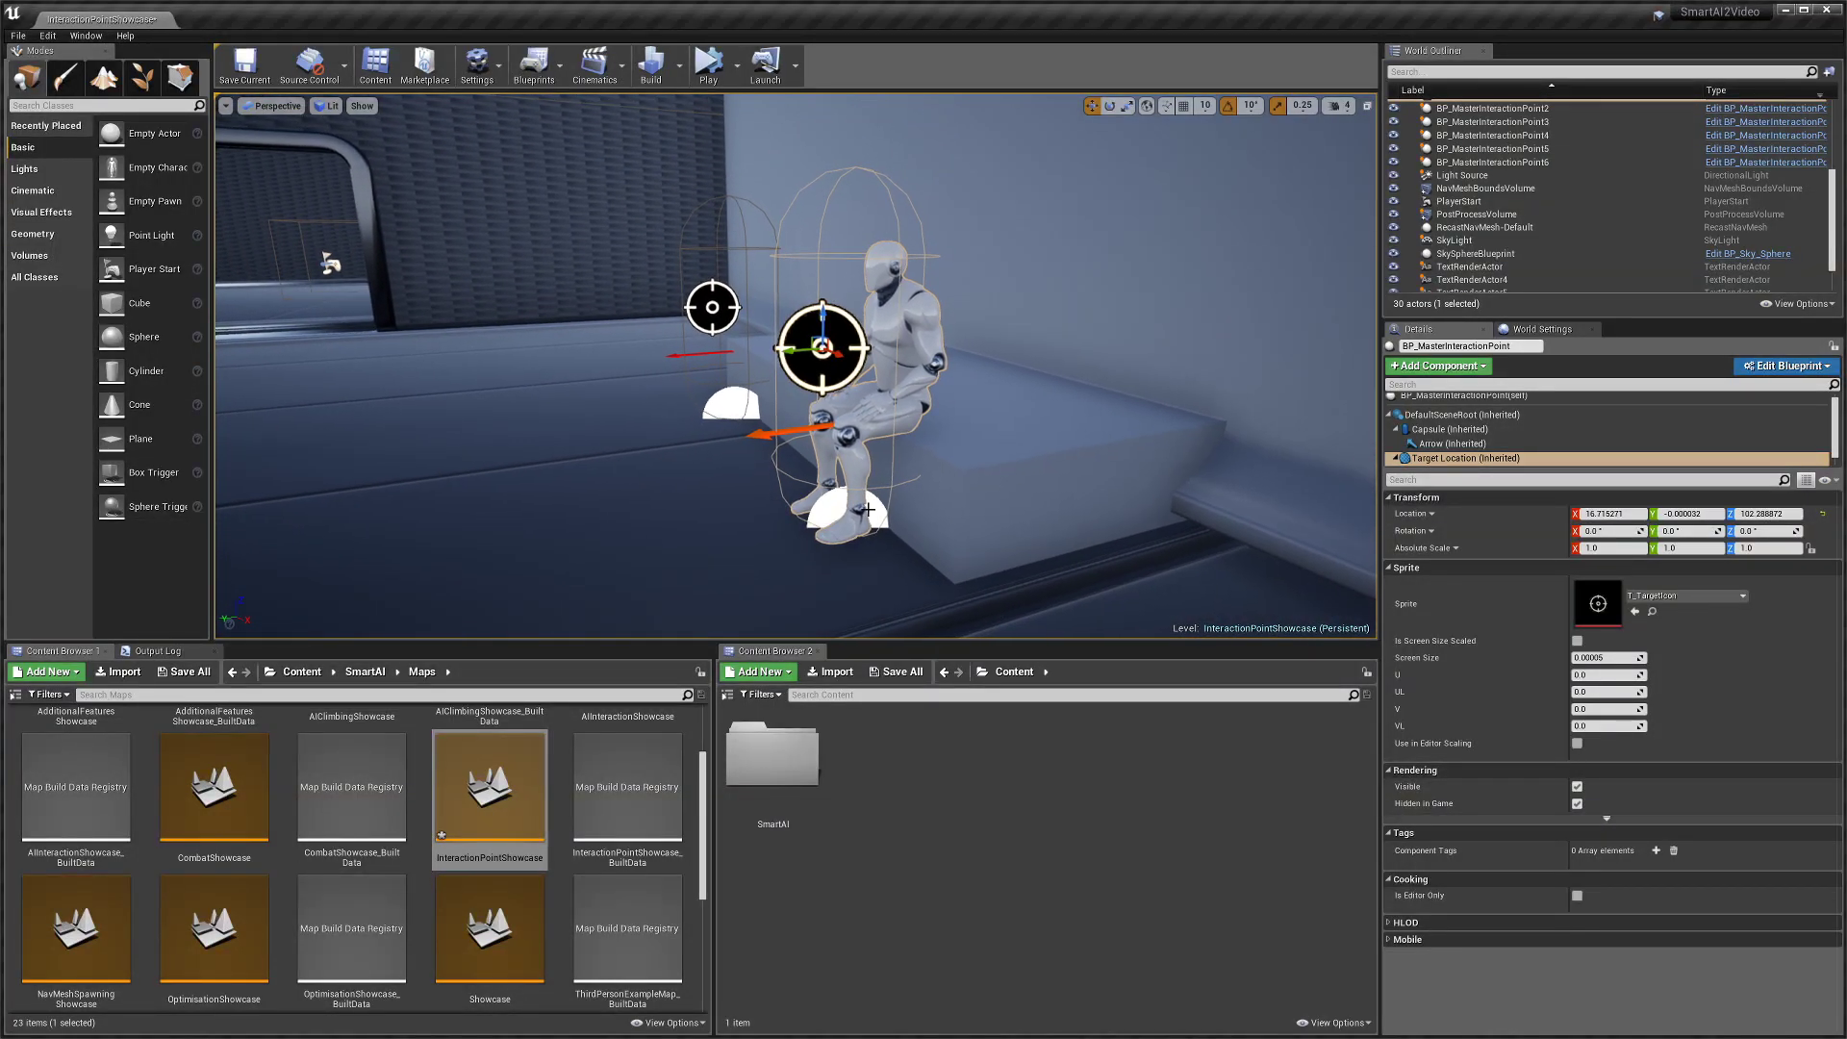
scroll(848, 483, up, 3)
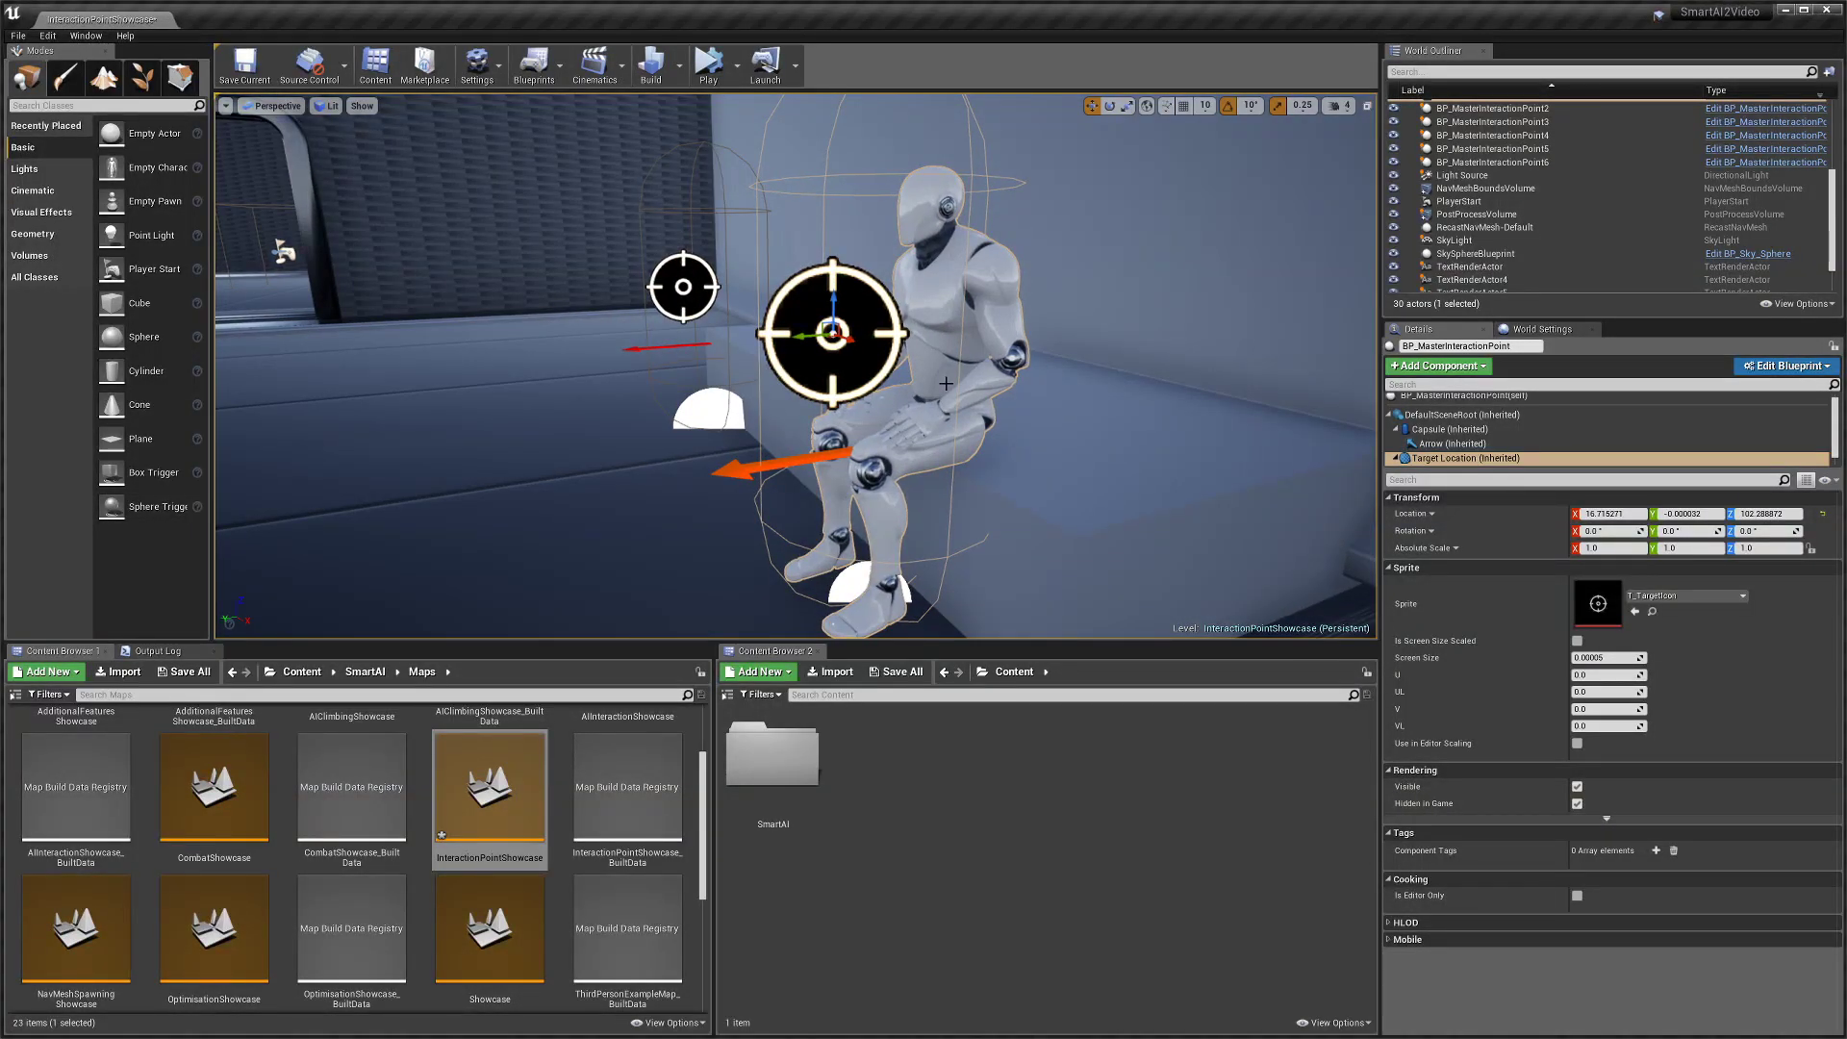
right_drag(947, 383, 995, 422)
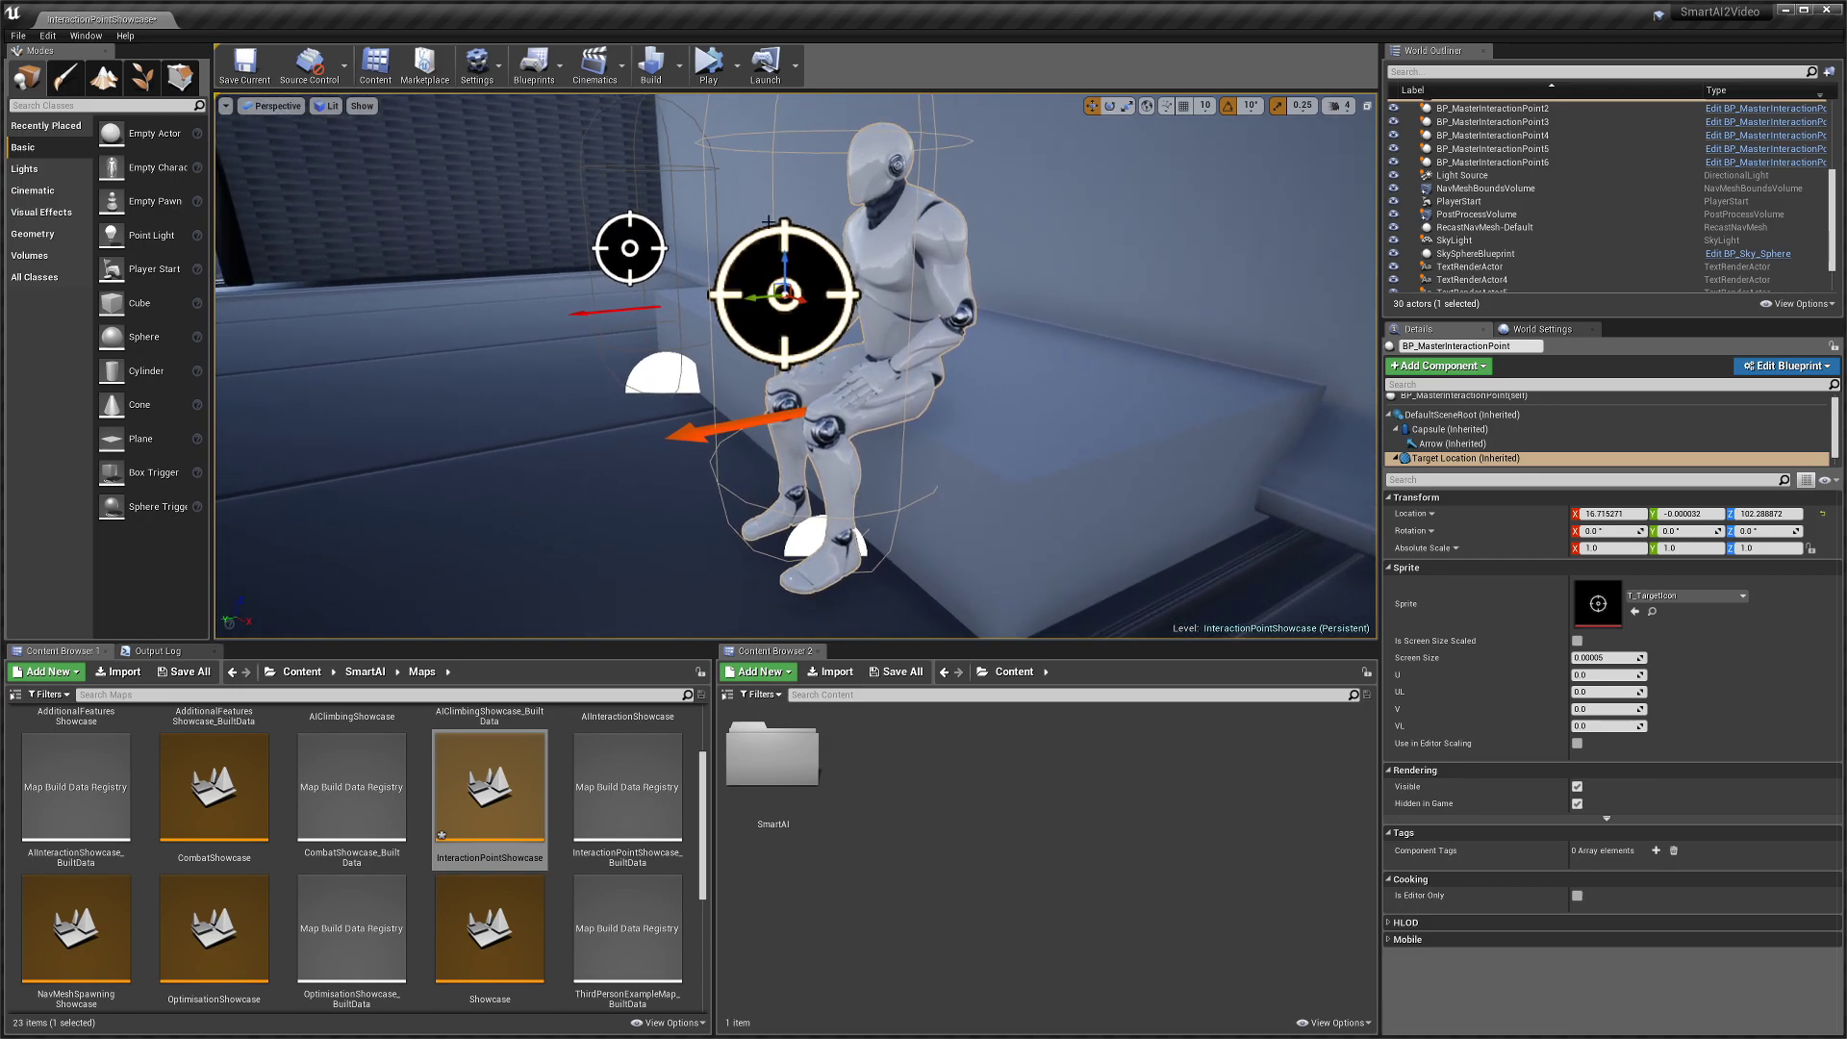
scroll(890, 327, down, 5)
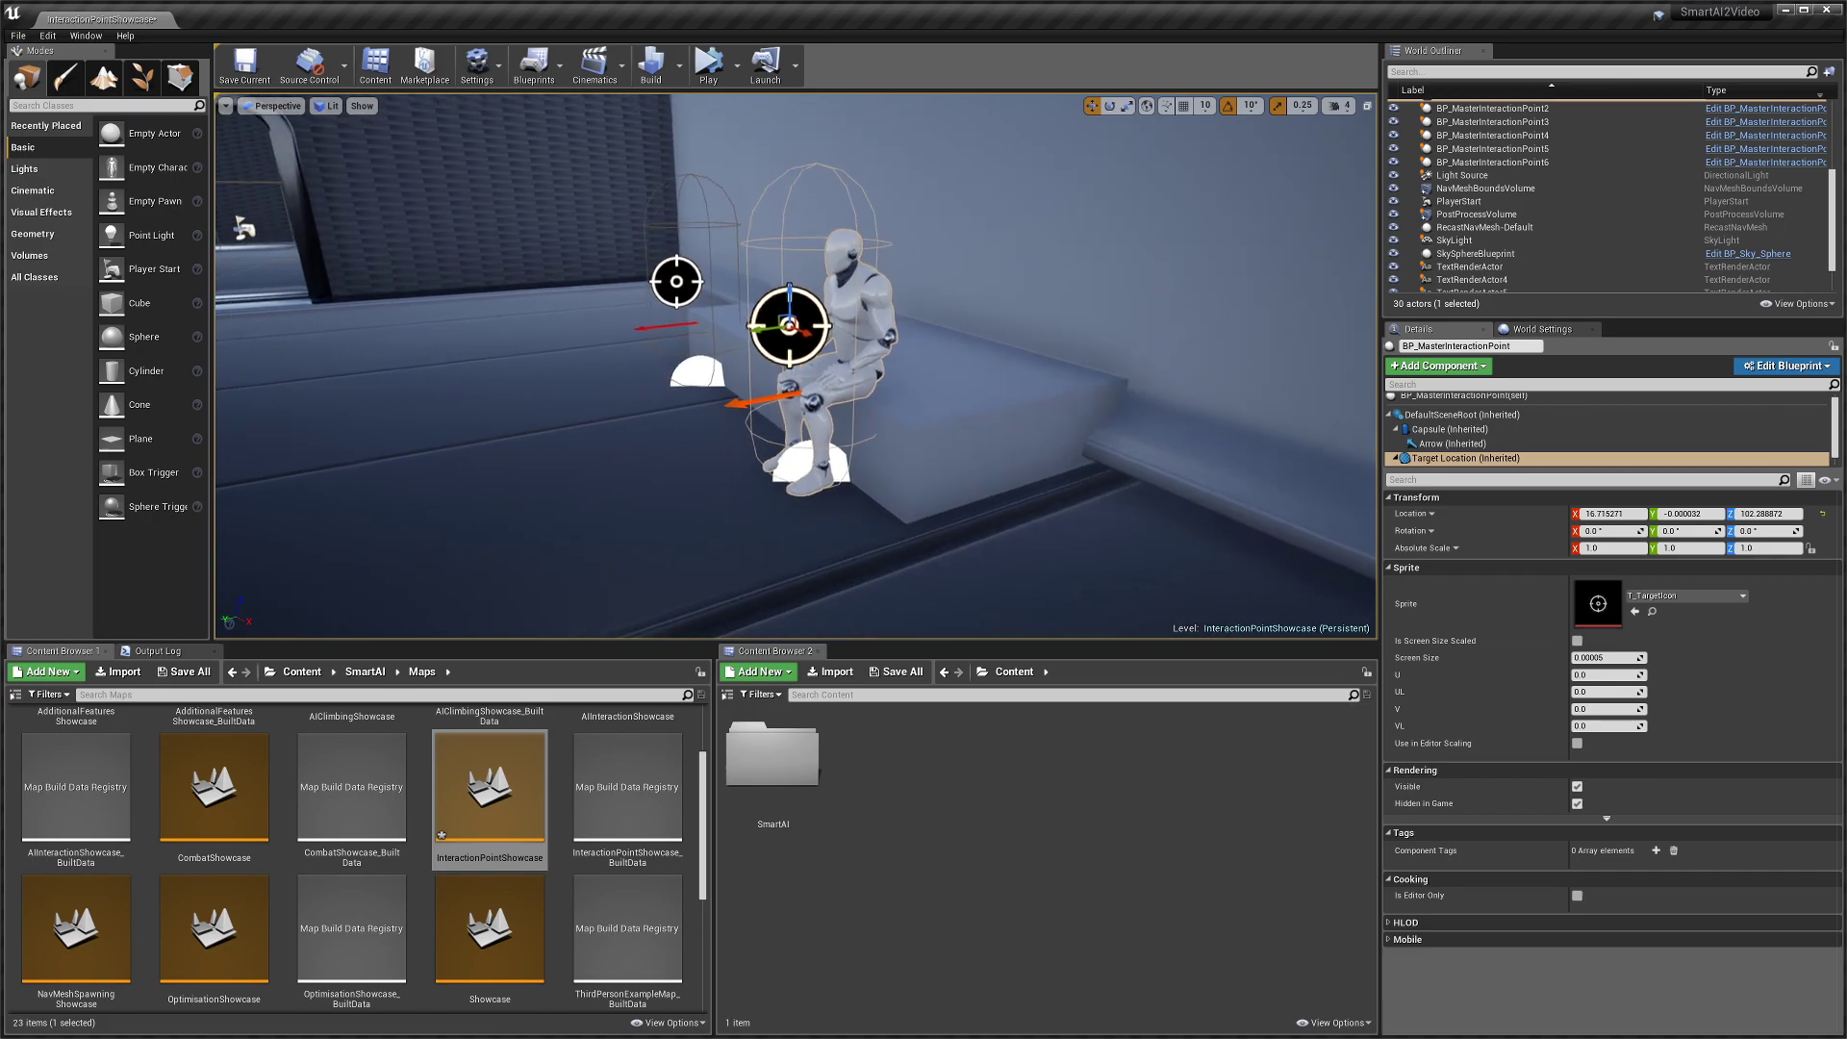
scroll(895, 289, up, 4)
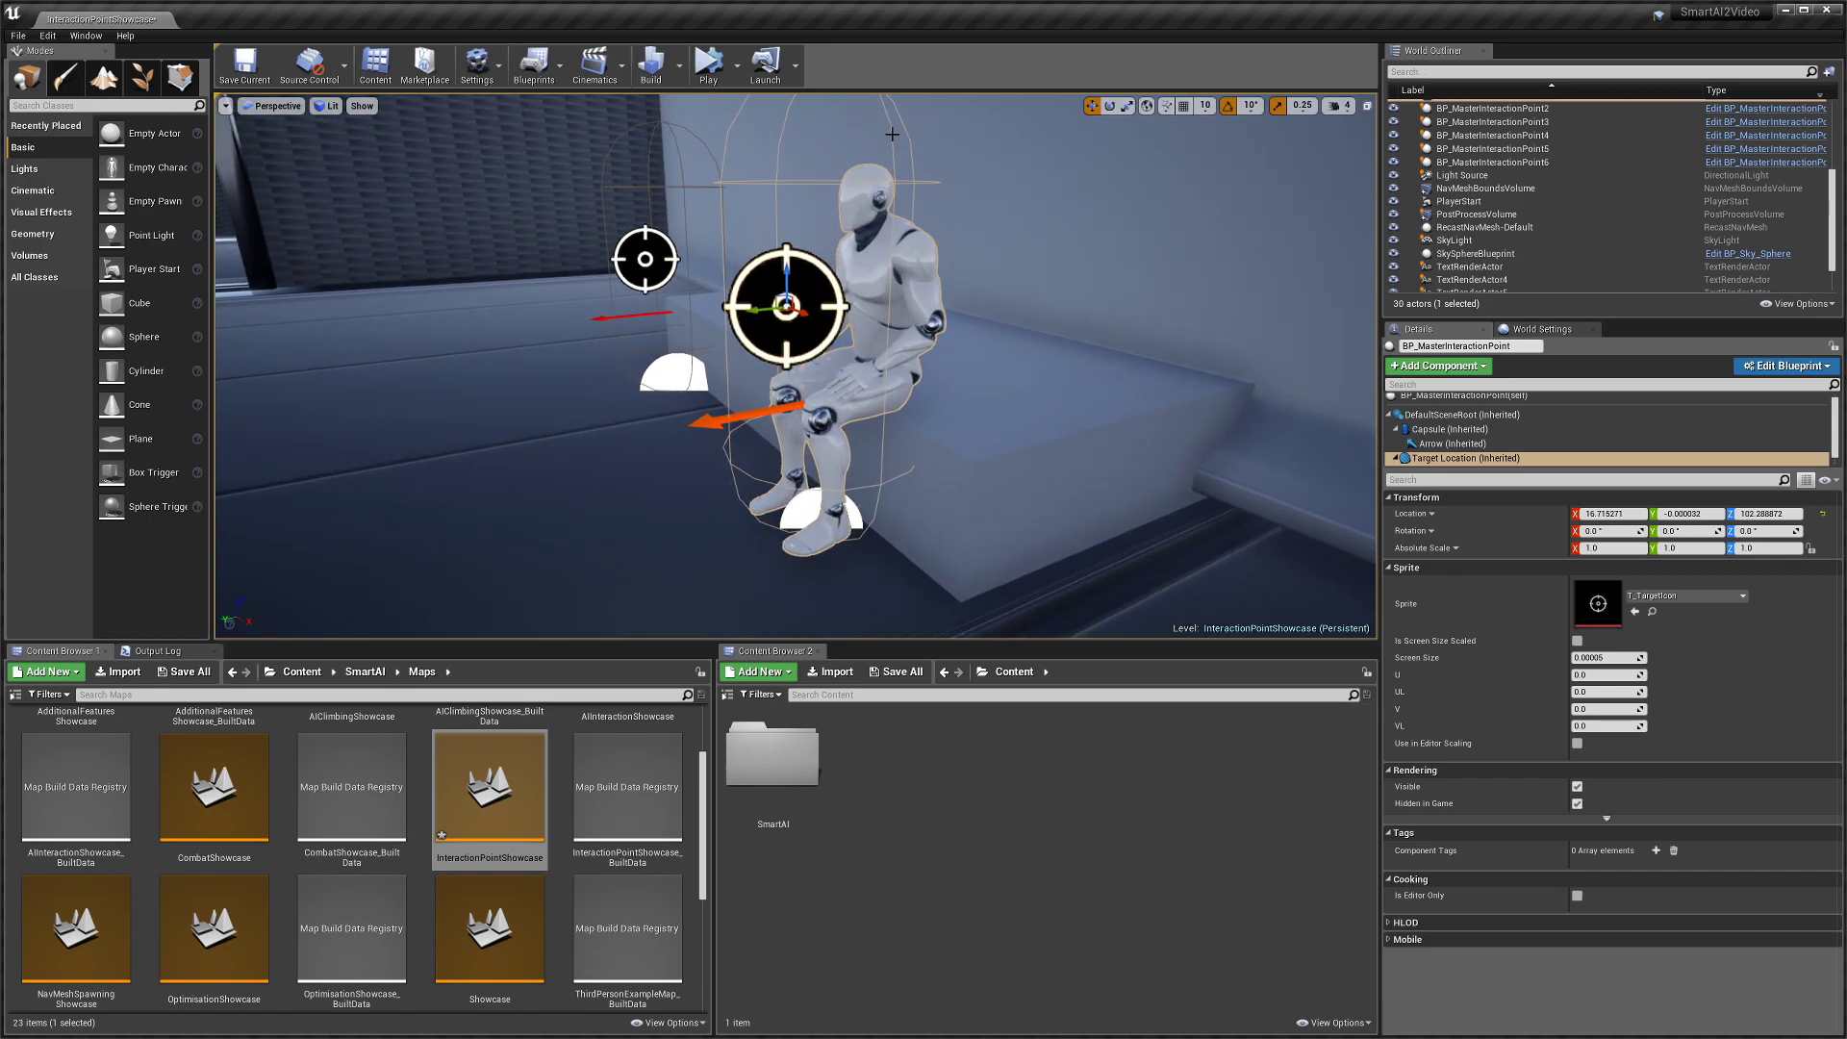
click(1448, 429)
scroll(1562, 792, down, 1)
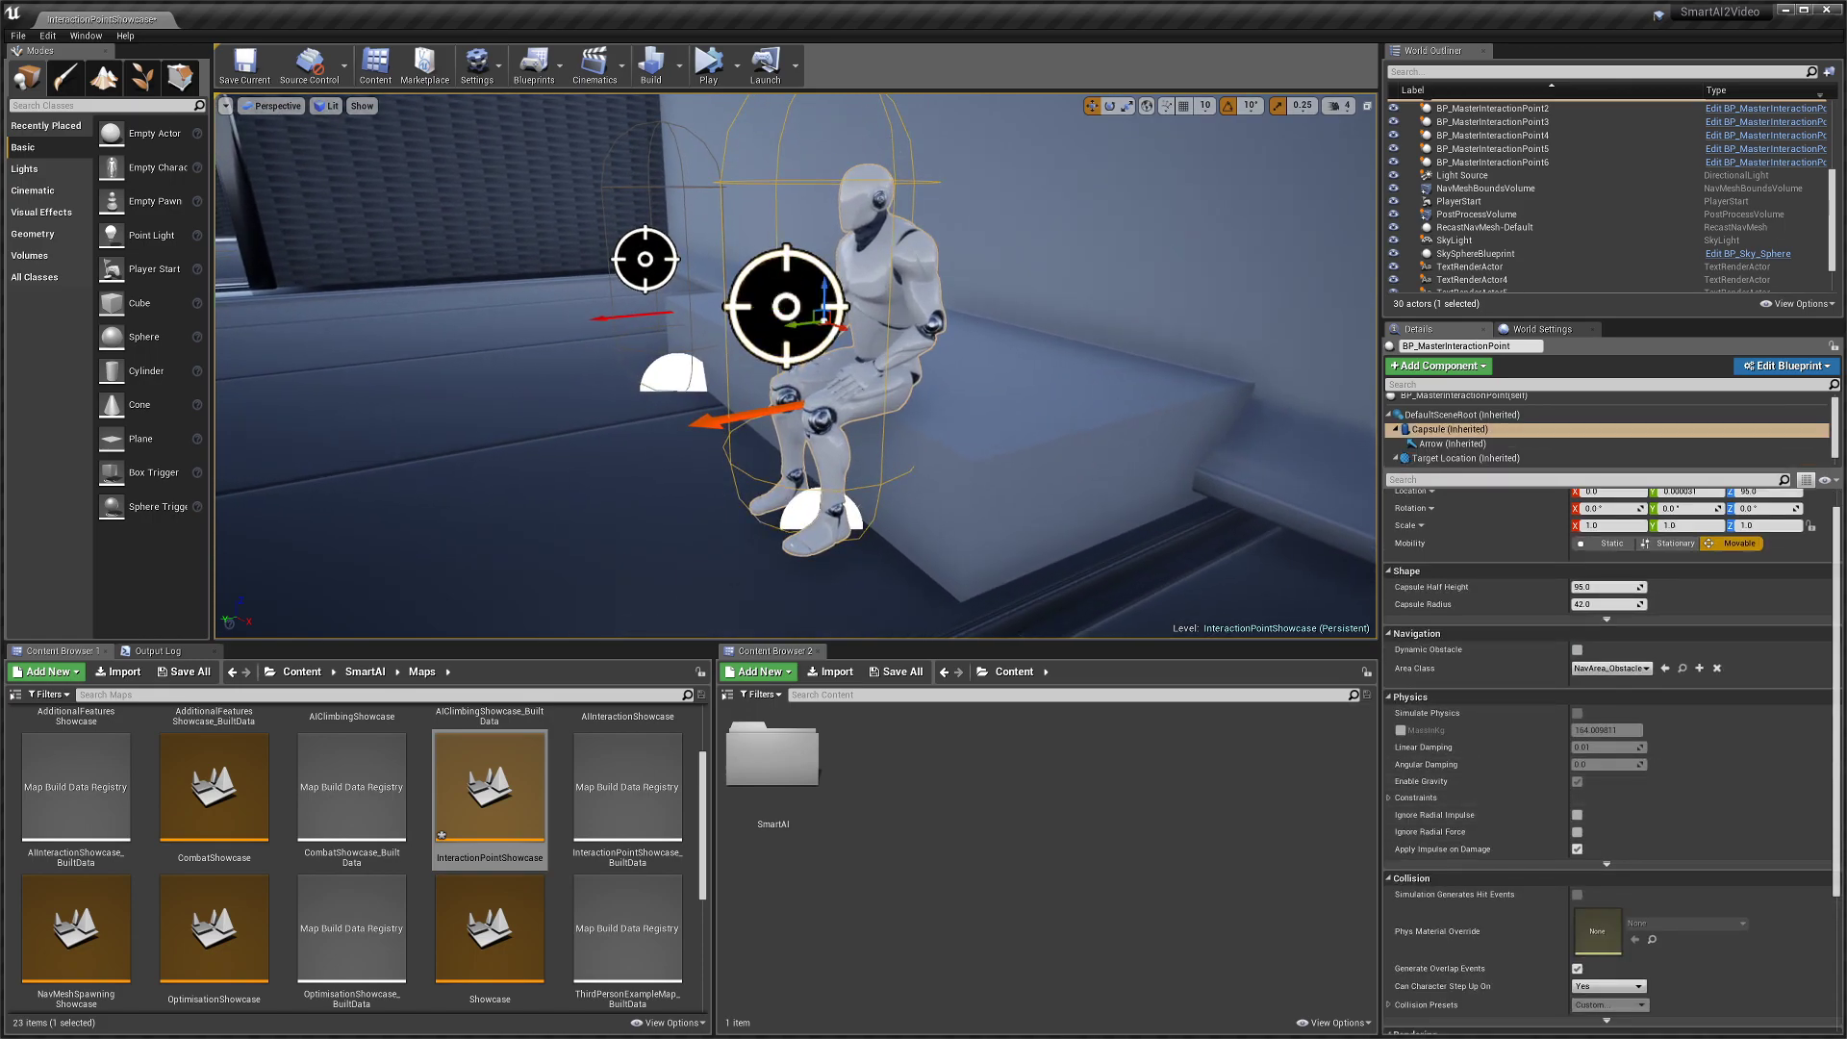
click(1472, 397)
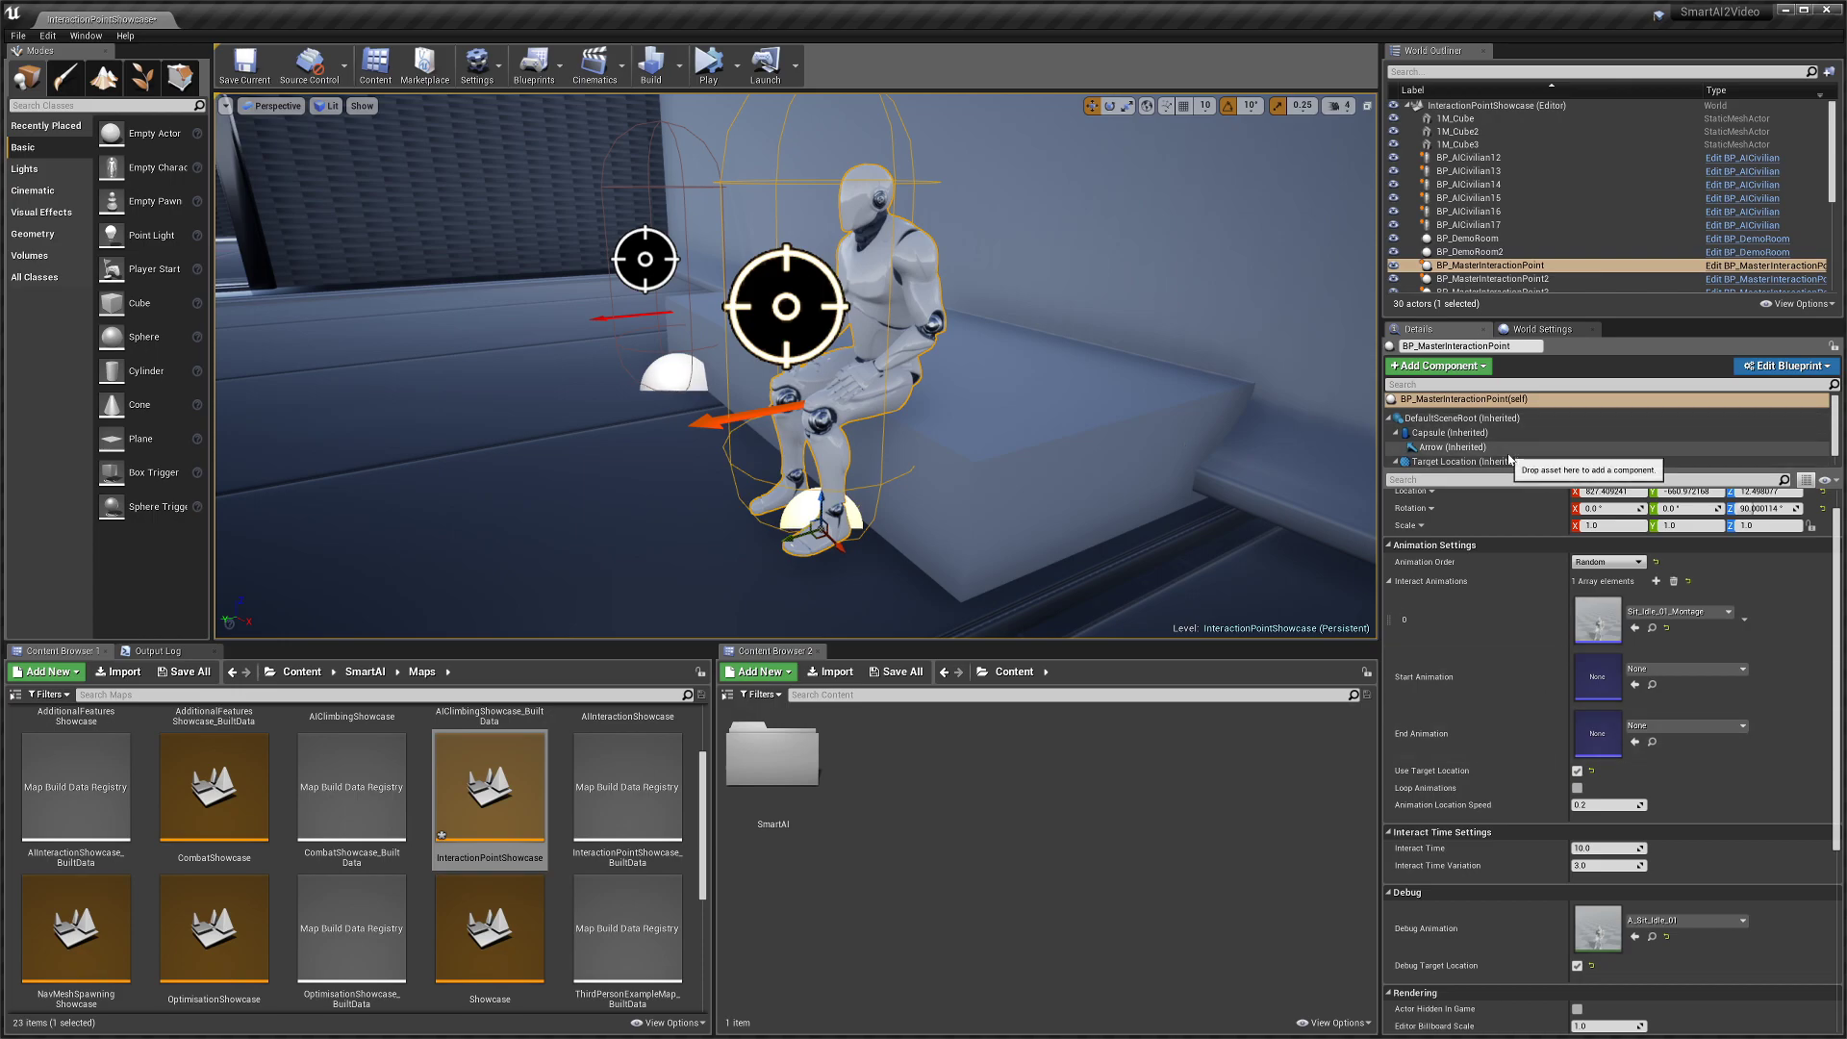
- Turn off Debug Target Location for the bench's sitting interaction point and look over its animation settings
scroll(1452, 770, down, 3)
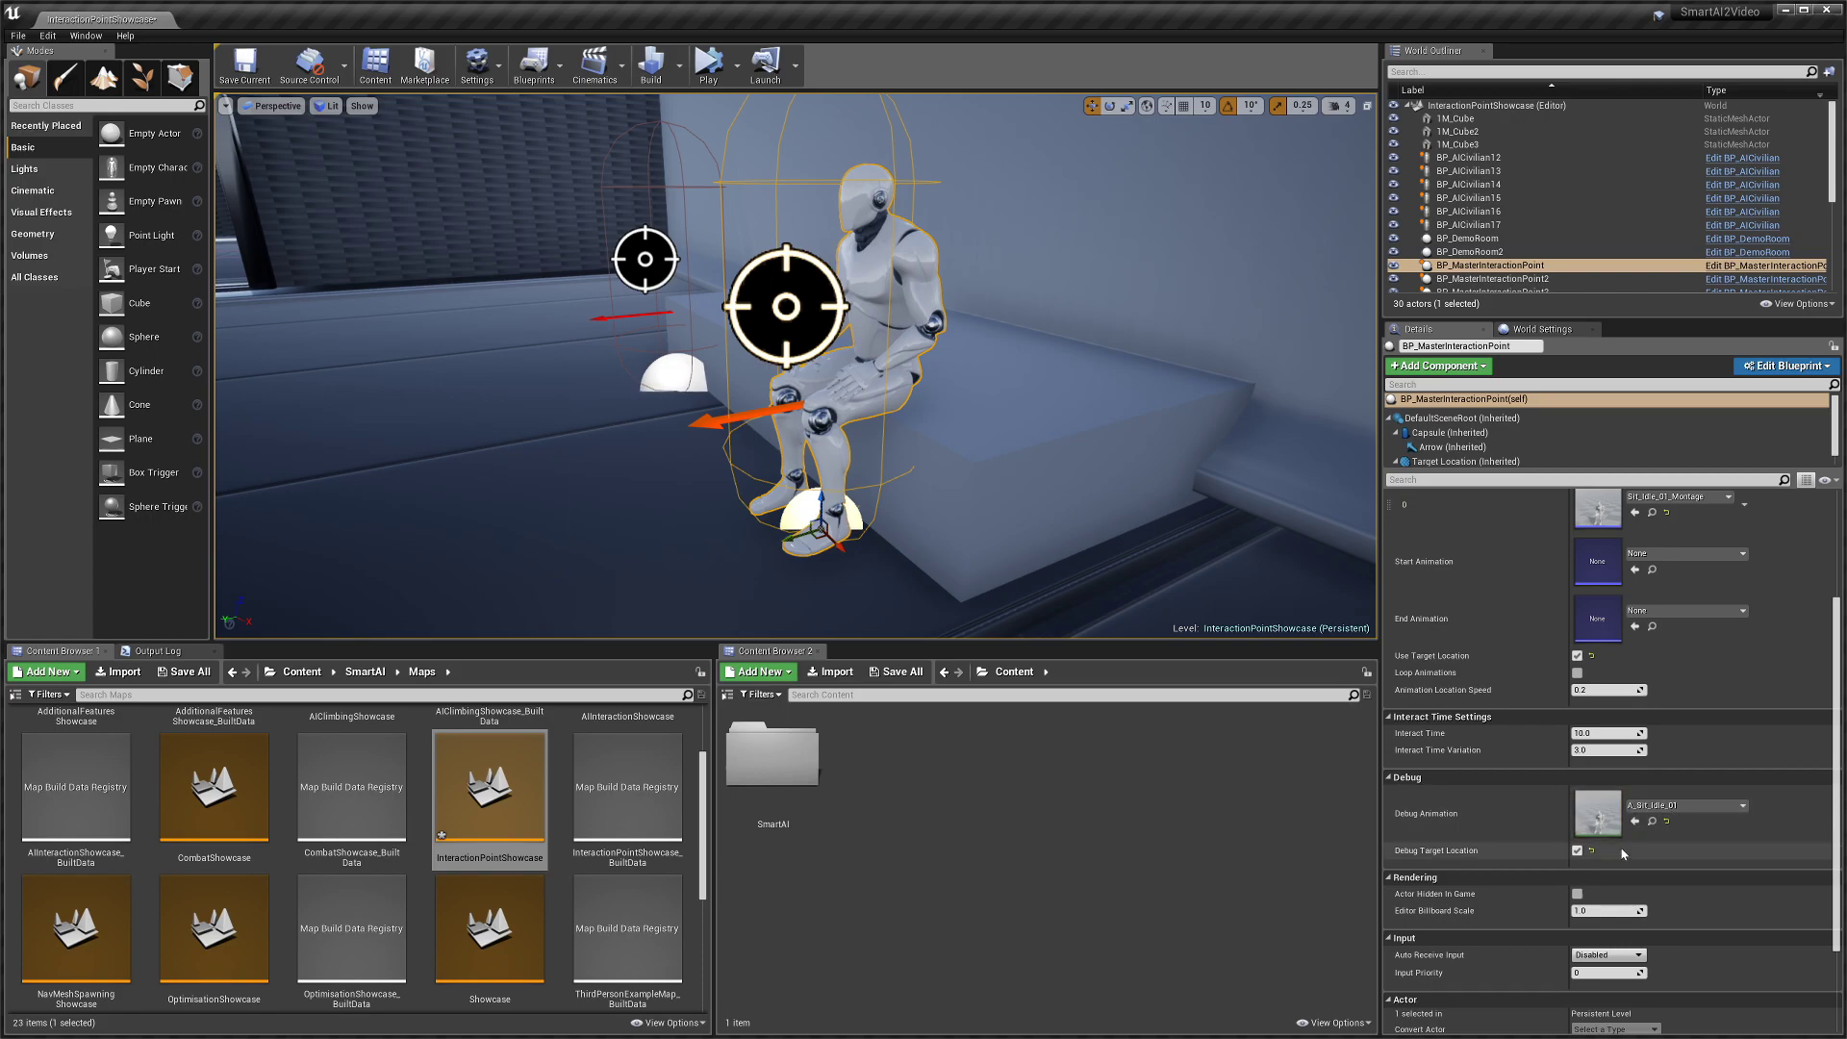
click(1577, 851)
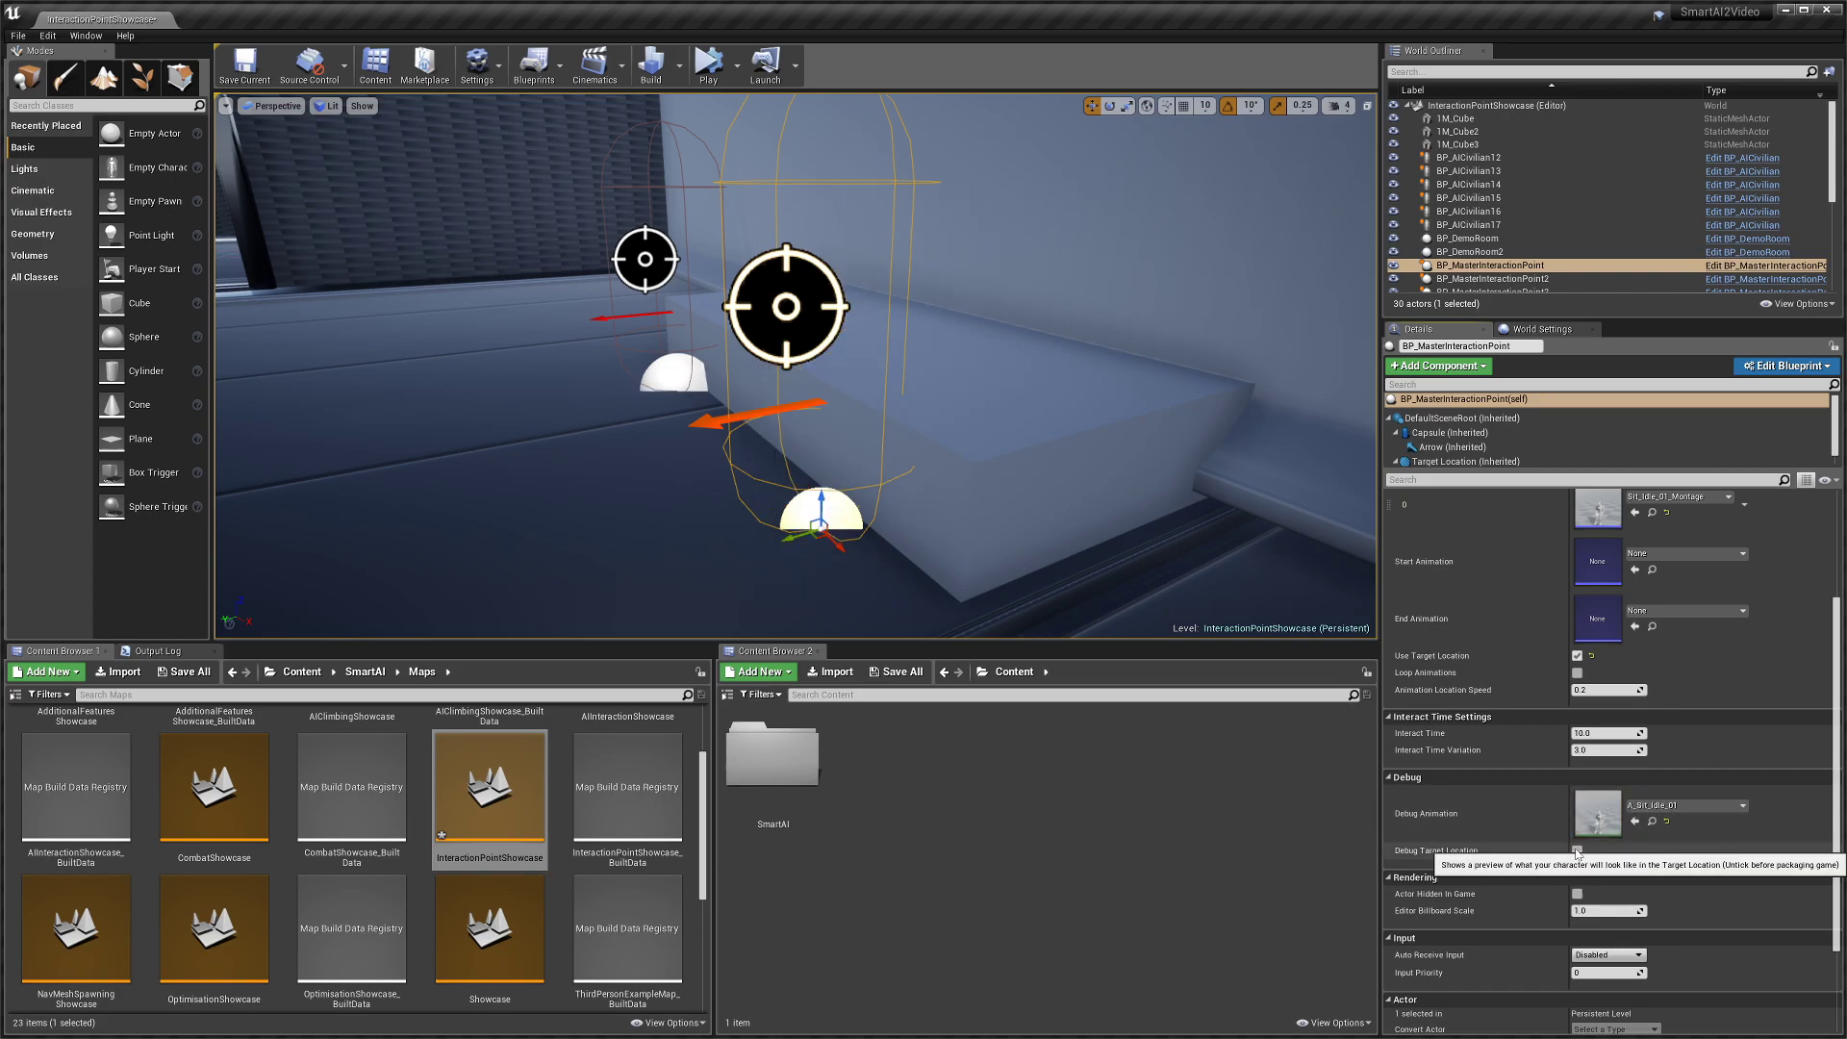
key(s)
right_drag(943, 423, 1106, 414)
mouse_move(639, 424)
right_down()
mouse_move(642, 337)
mouse_move(638, 425)
right_up()
key(w)
key(s)
scroll(1479, 726, up, 3)
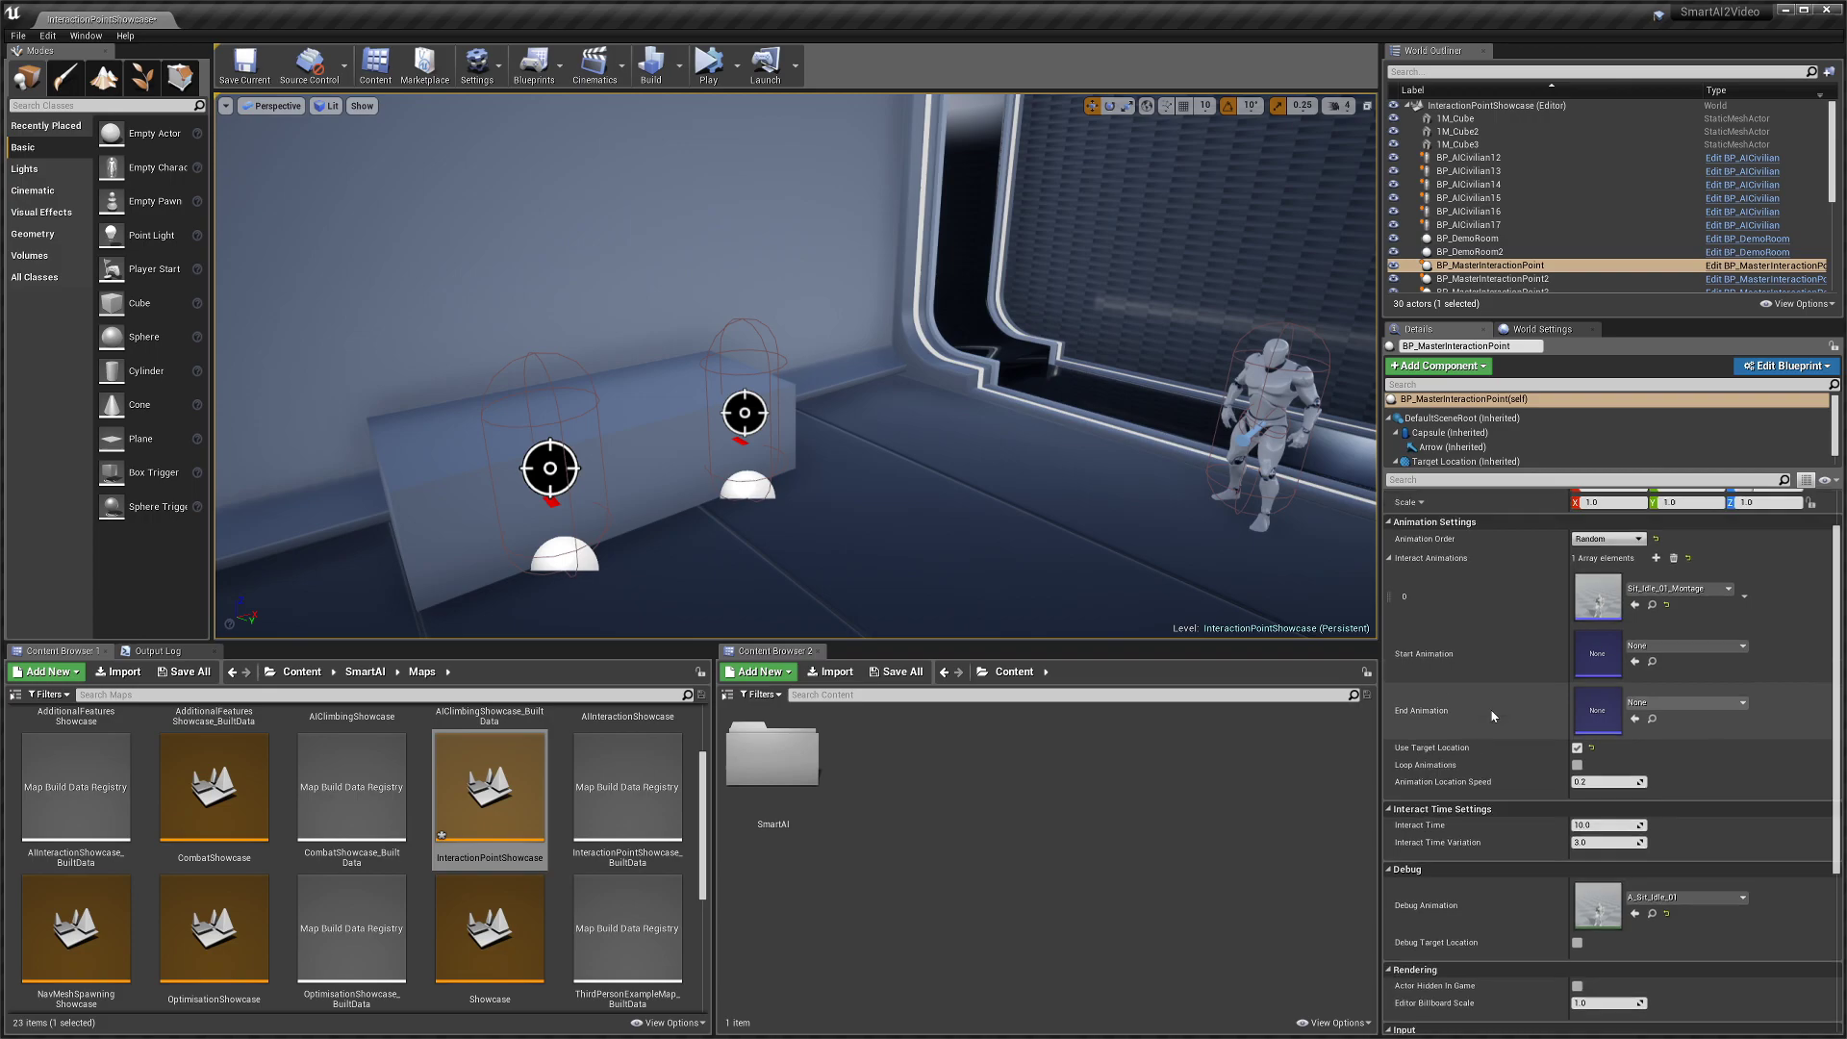